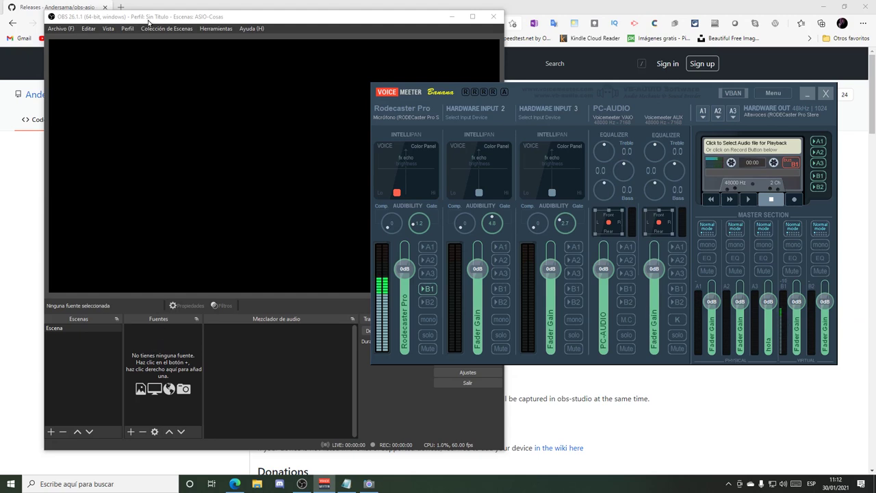
- Add an audio input capture source to the scene with VoiceMeeter Output (VB-Audio VoiceMeeter VAIO) as its device
left_click(155, 328)
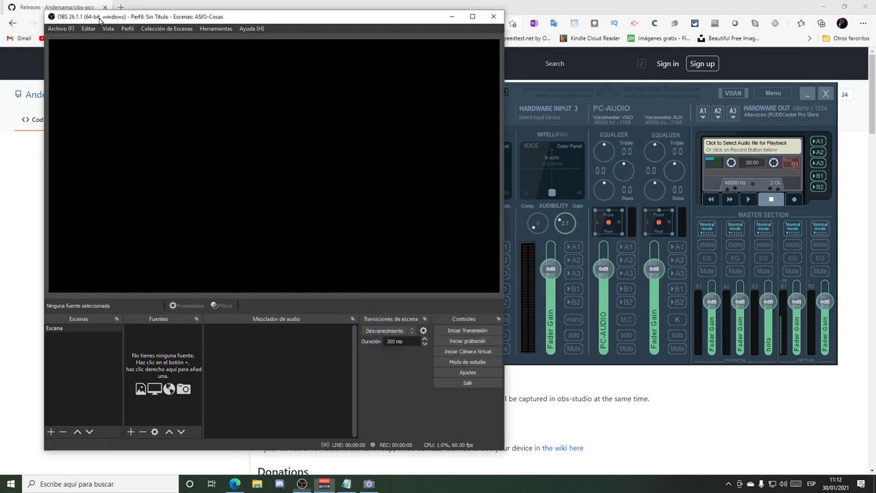
left_click(130, 431)
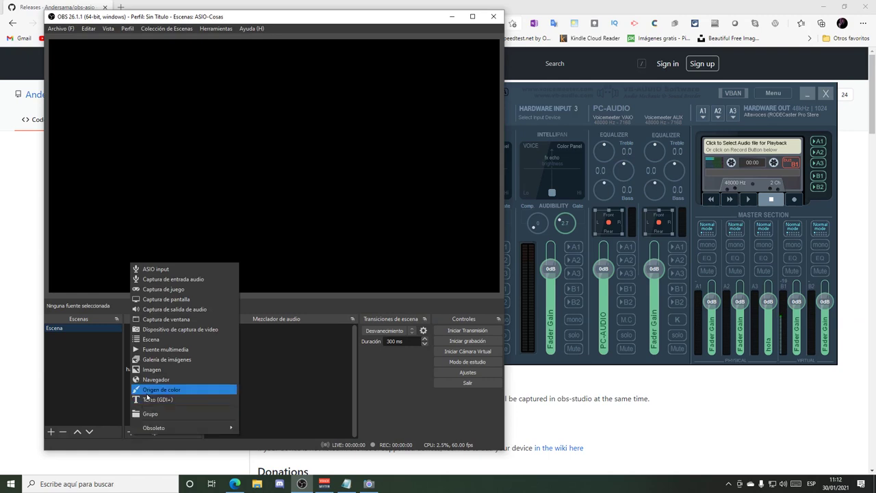
left_click(199, 279)
left_click(290, 298)
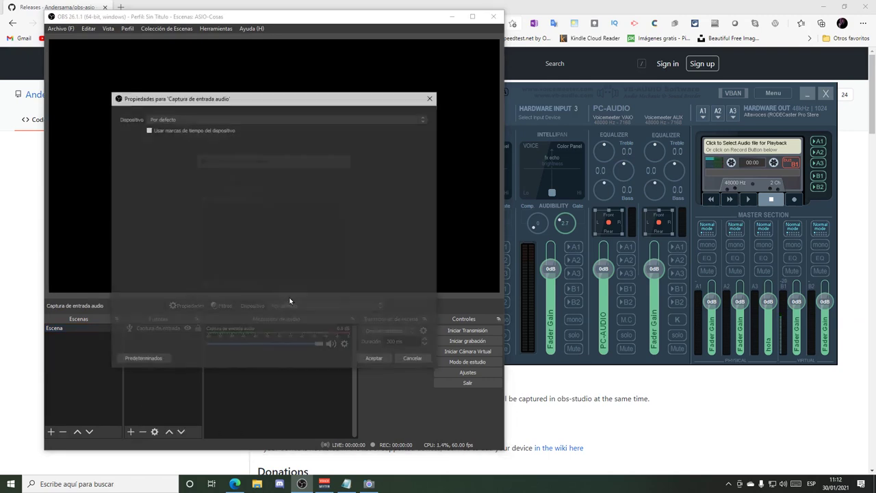
left_click(189, 120)
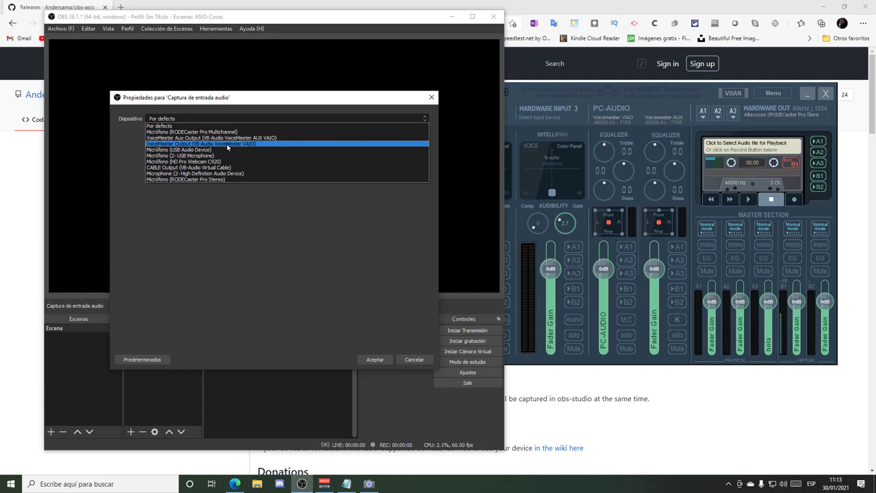
left_click(189, 144)
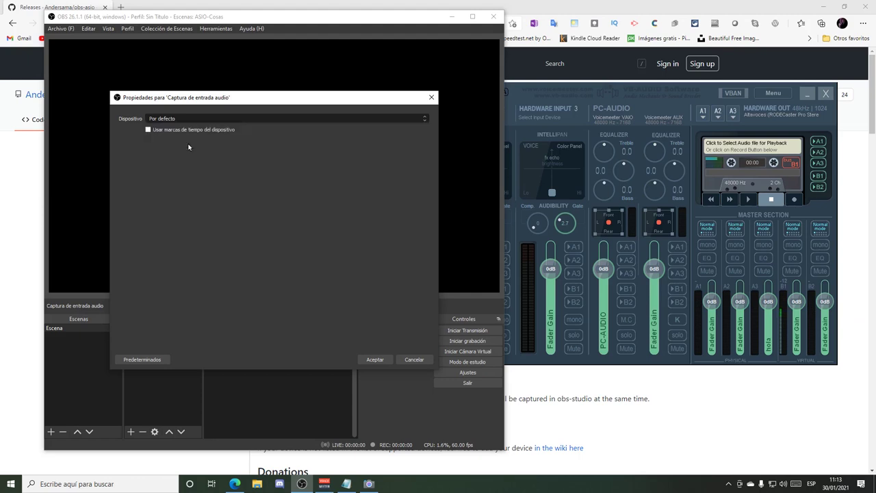
left_click(375, 360)
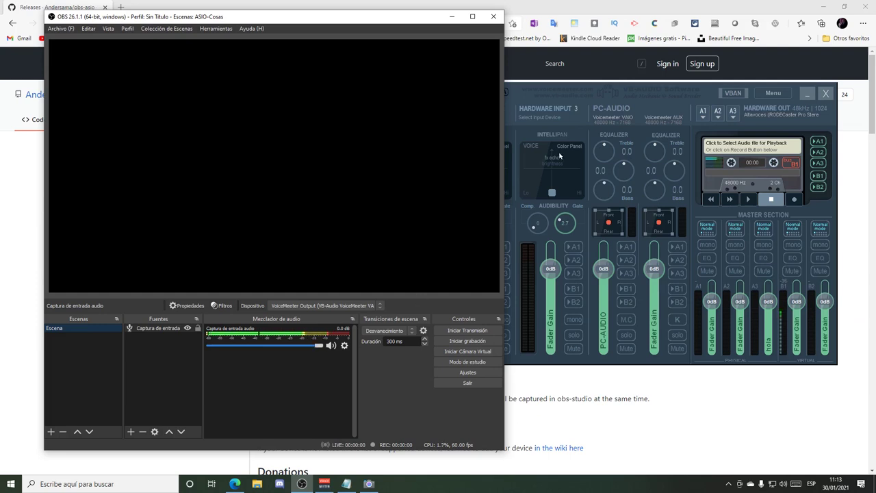
- Switch to Voicemeeter Banana, assign the HD Pro Webcam C920 microphone to hardware input 2 and route it to B1
left_click(575, 98)
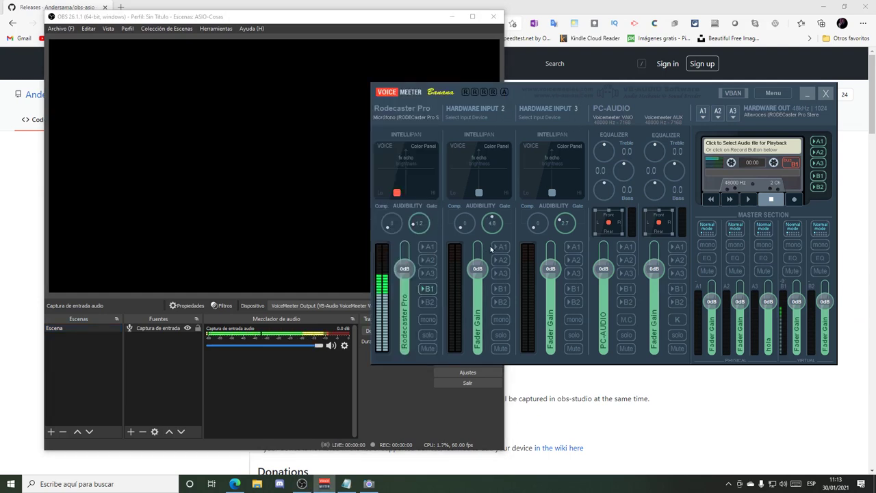
left_click(480, 116)
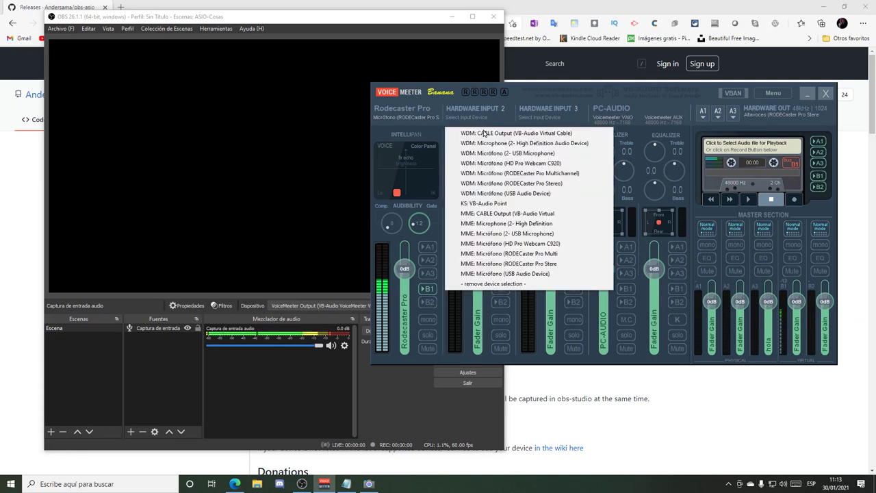
left_click(551, 163)
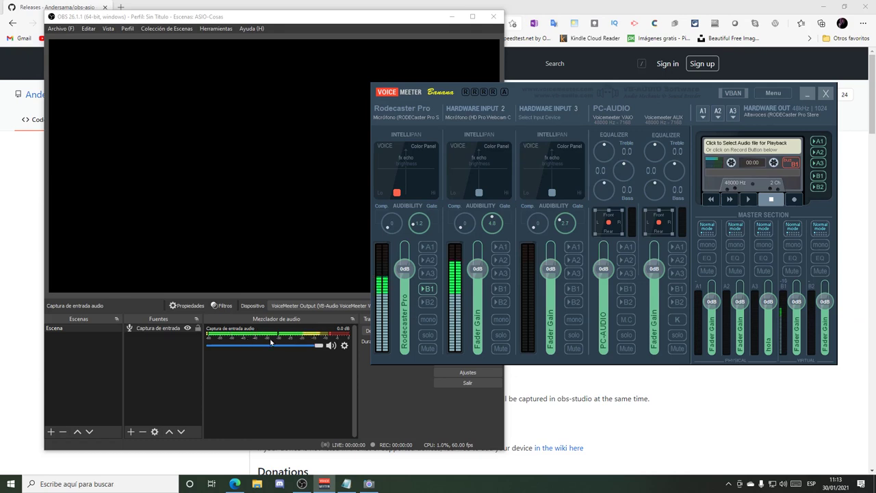
left_click(501, 289)
- Test muting the Rodecaster Pro channel and hardware input 2 individually, and leave both channels muted
left_click(427, 348)
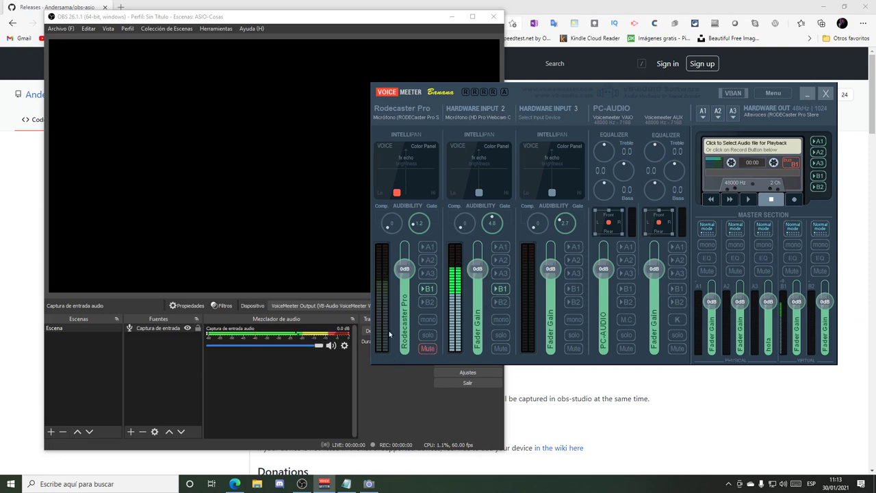
left_click(427, 348)
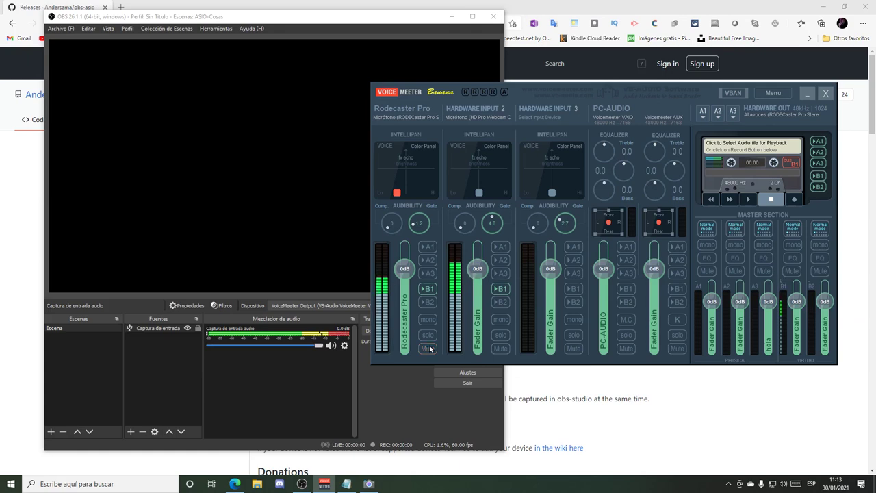
left_click(500, 348)
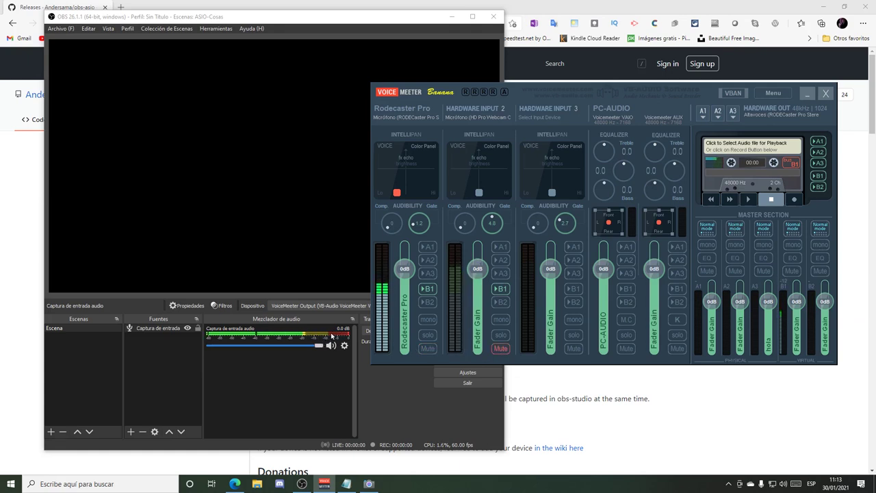
left_click(427, 348)
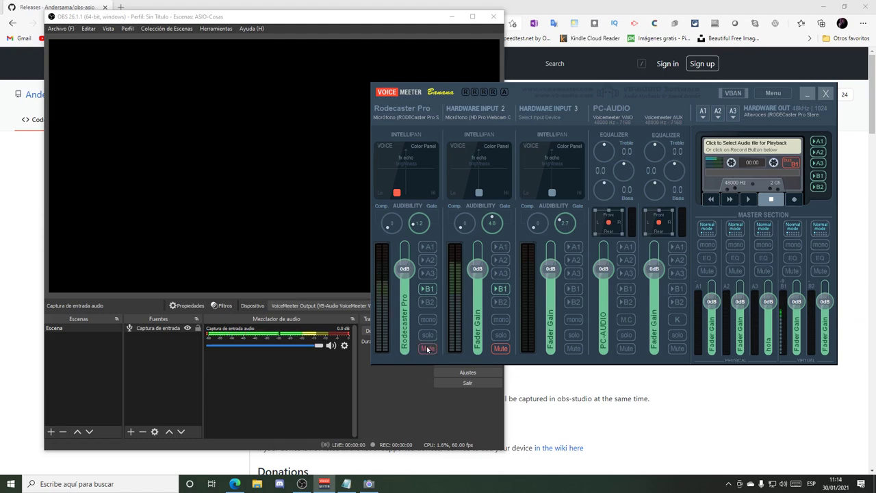
left_click(501, 348)
left_click(500, 349)
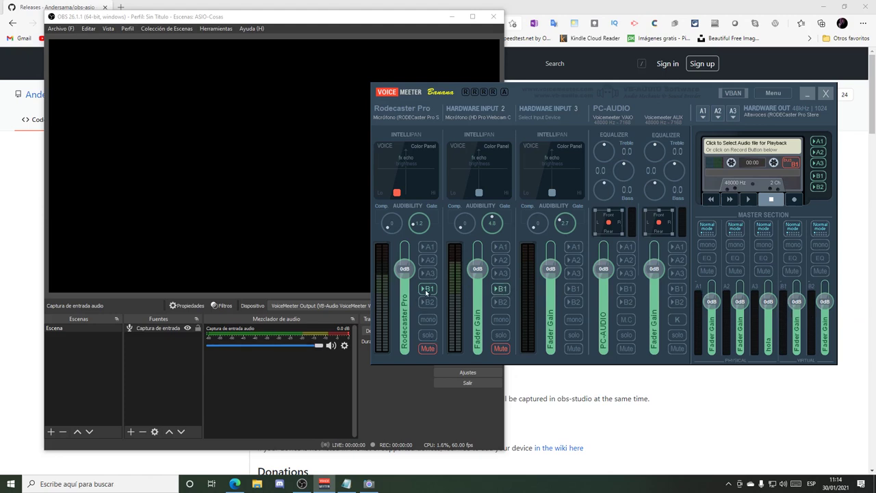
- View the obs-asio releases page in the browser, and return to OBS to check the available source types
left_click(548, 5)
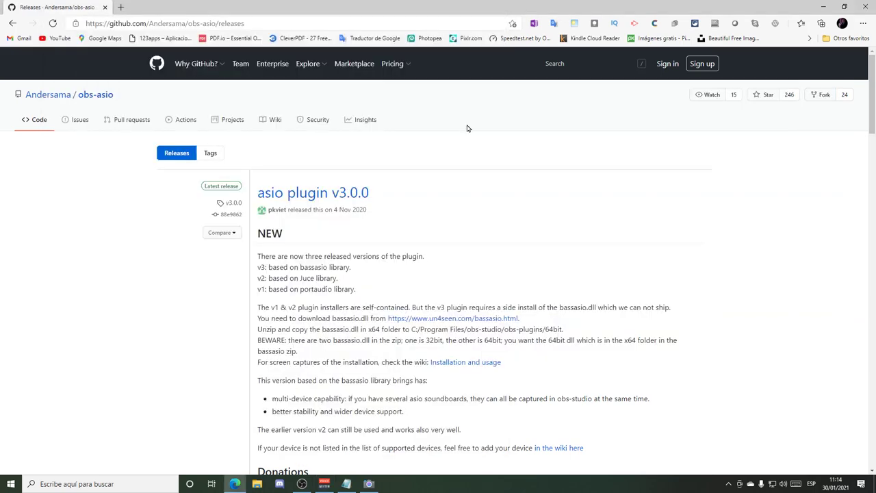
left_click(249, 23)
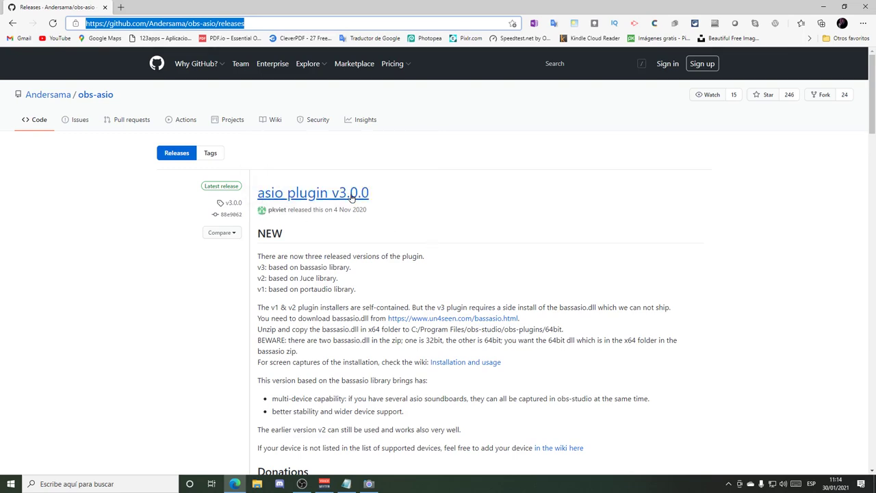
left_click(302, 484)
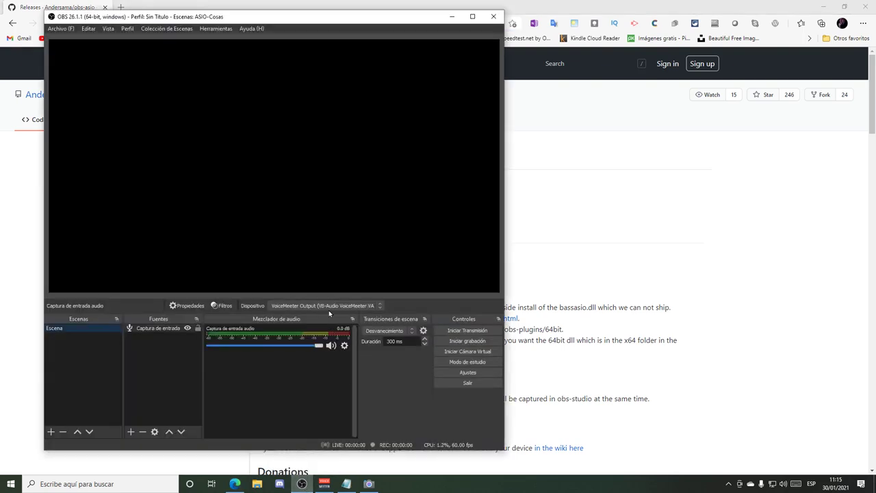
left_click(129, 431)
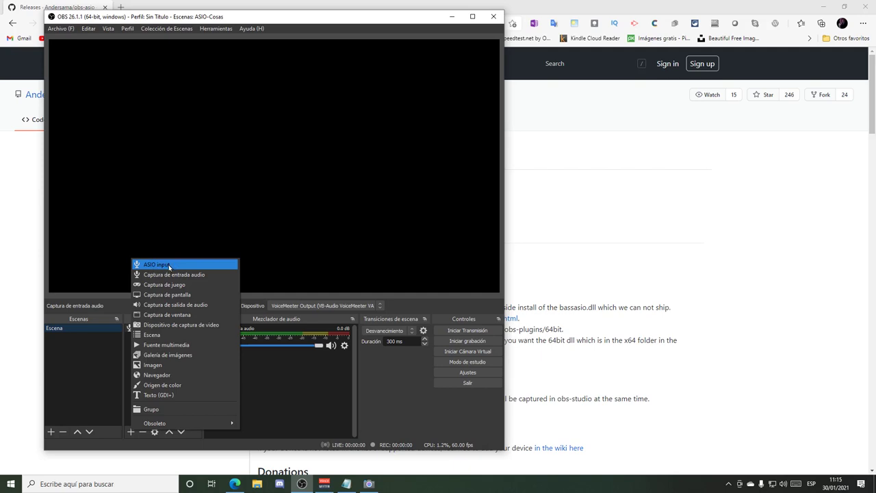
- Return to Voicemeeter Banana and remove the device selection from hardware input 2
left_click(328, 485)
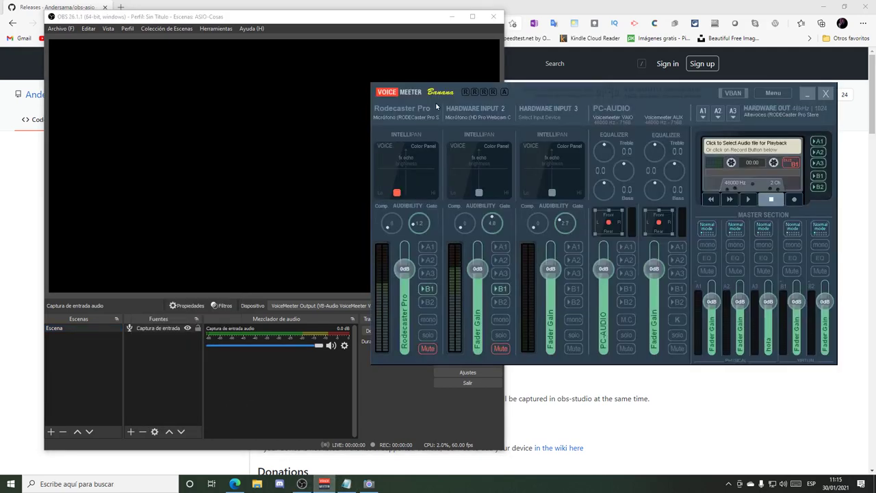
left_click(490, 118)
left_click(493, 283)
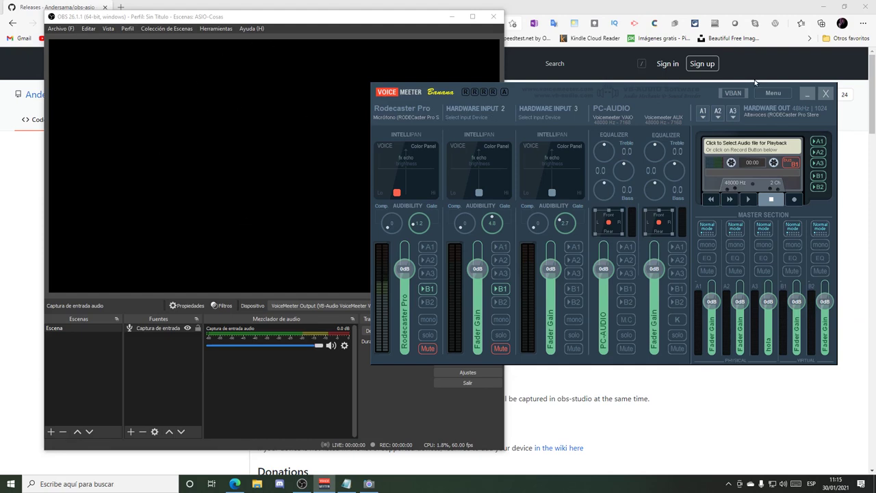
- Delete the audio input capture source from the OBS scene
left_click(163, 330)
left_click(143, 431)
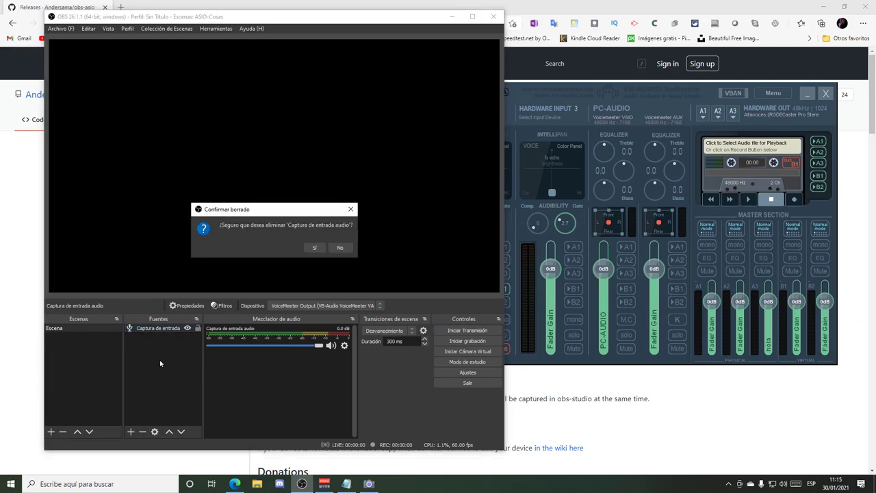
key("Escape")
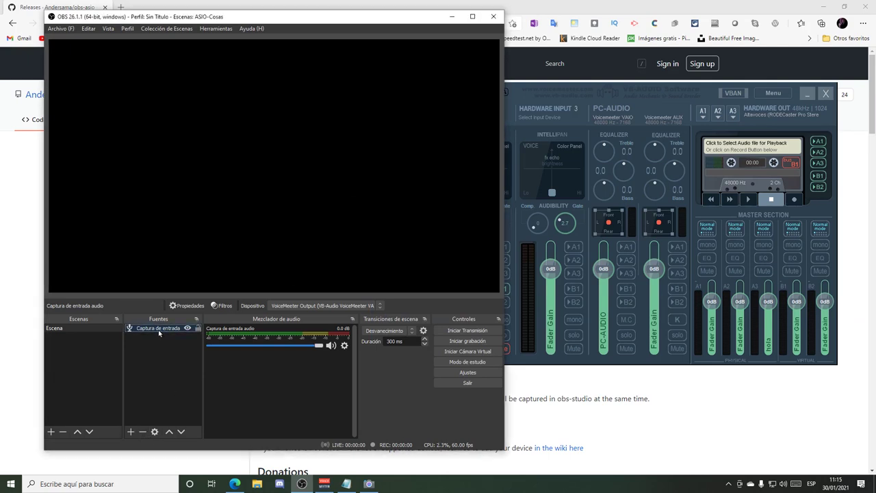
left_click(141, 431)
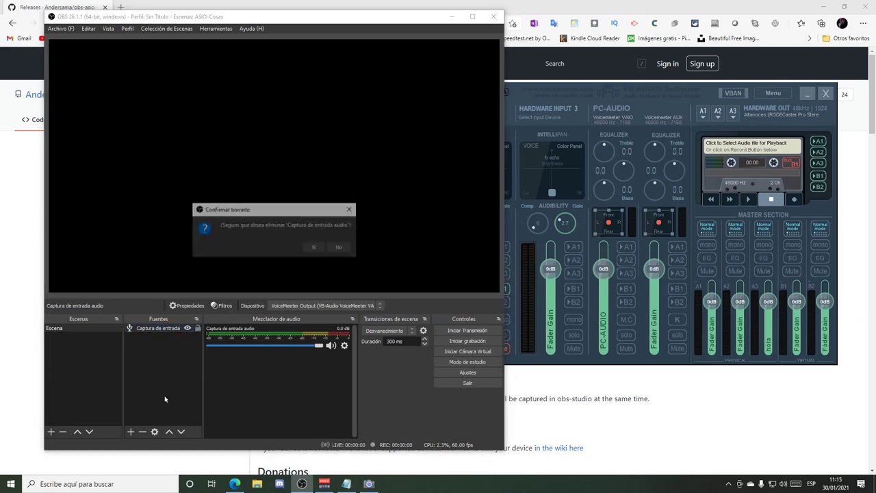
left_click(313, 247)
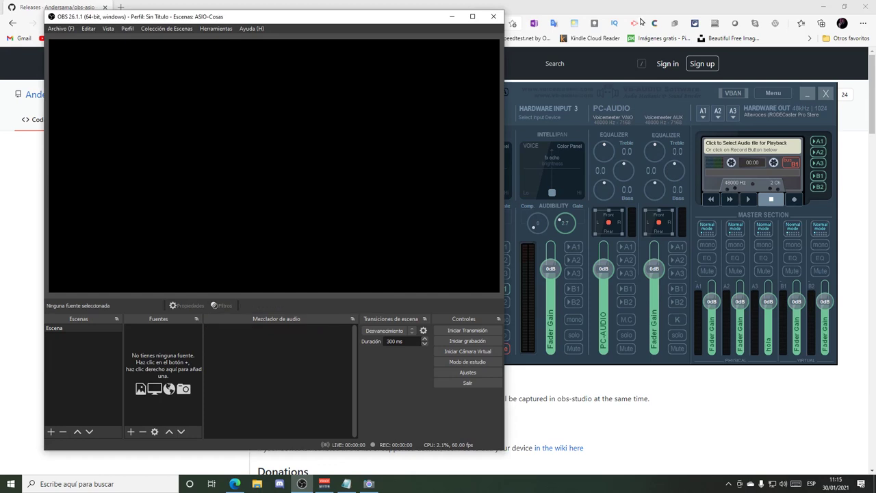
- Back in Voicemeeter Banana, unmute the Rodecaster Pro channel and turn off B1 routing for it and hardware input 2
left_click(708, 94)
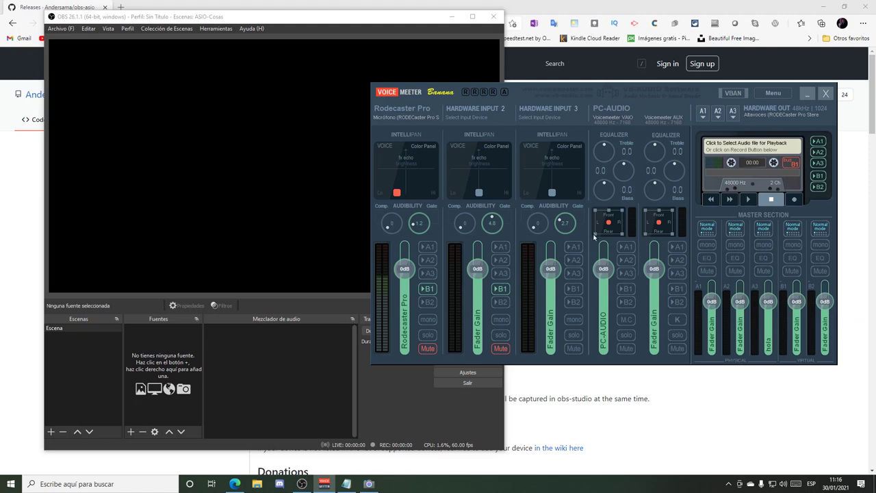
left_click(429, 348)
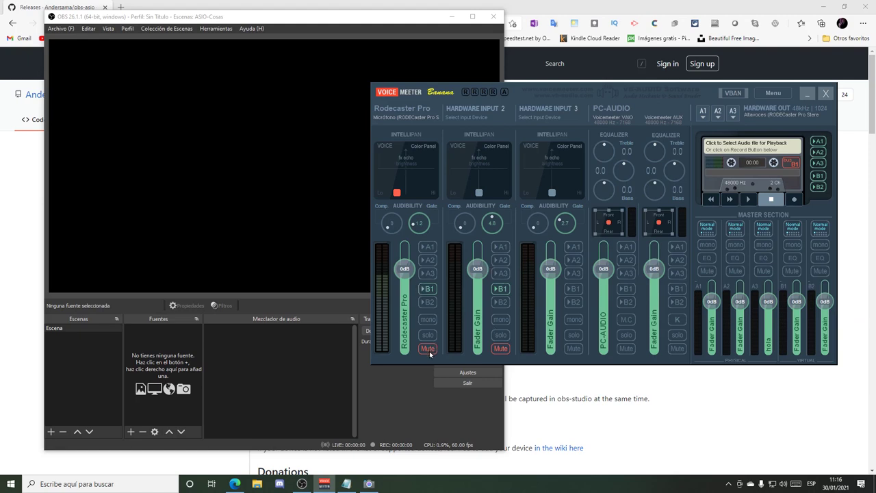
left_click(427, 288)
left_click(500, 288)
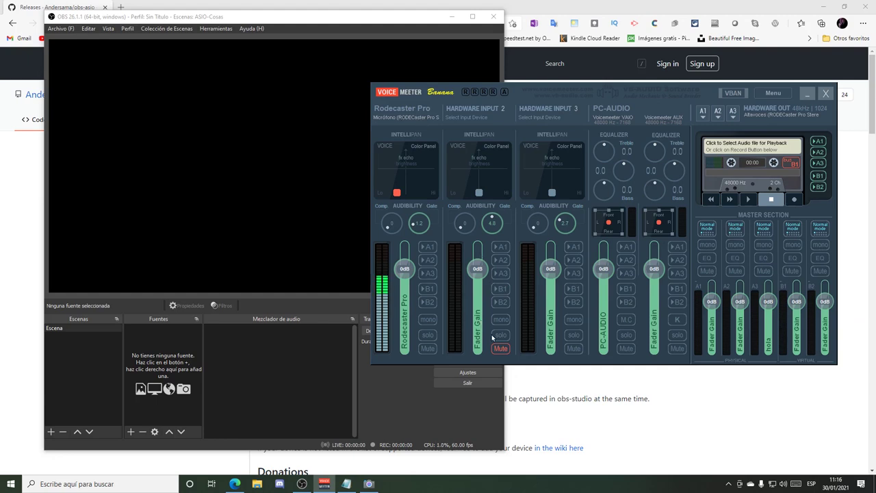
- Assign the HD Pro Webcam C920 microphone to hardware input 2 and the 2- USB Microphone to hardware input 3
left_click(461, 117)
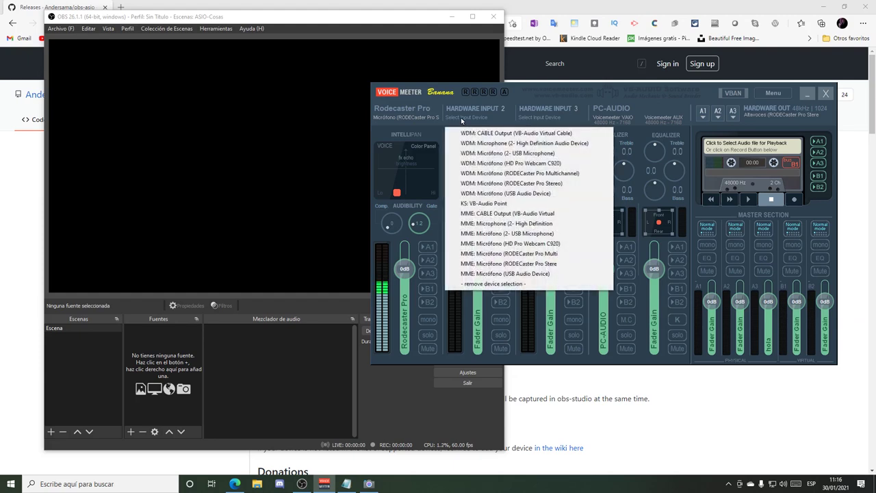
left_click(506, 244)
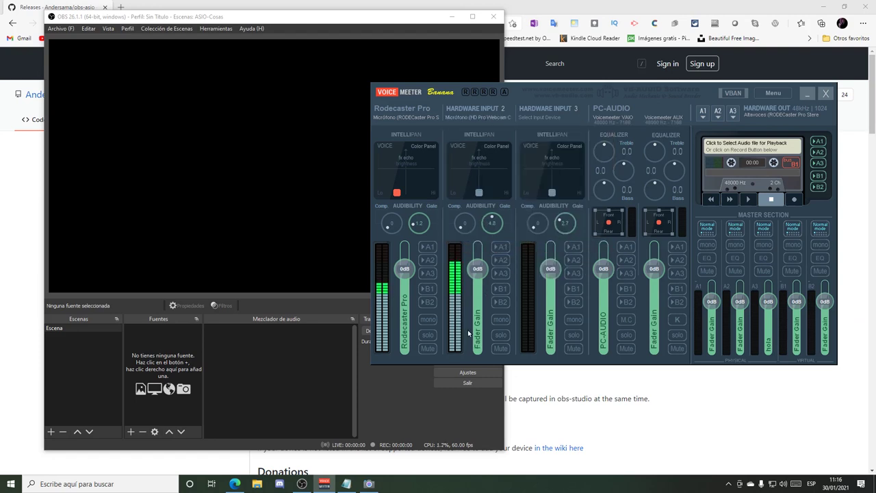
left_click(554, 118)
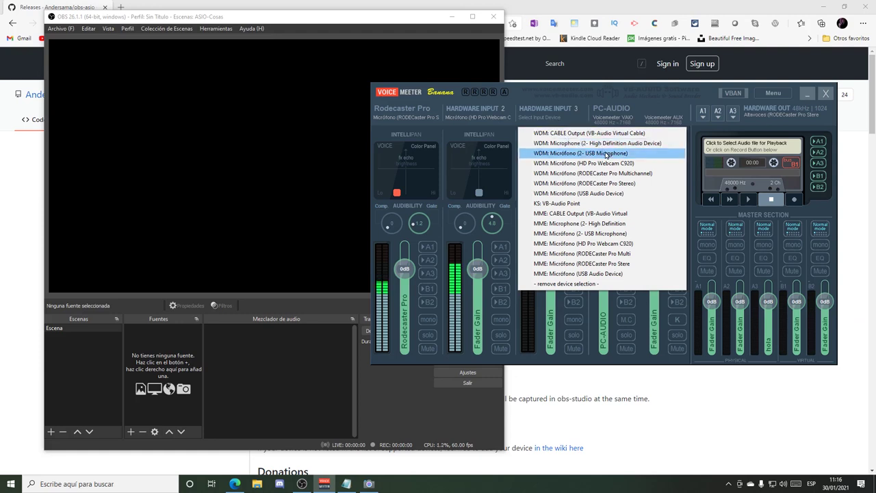
left_click(595, 171)
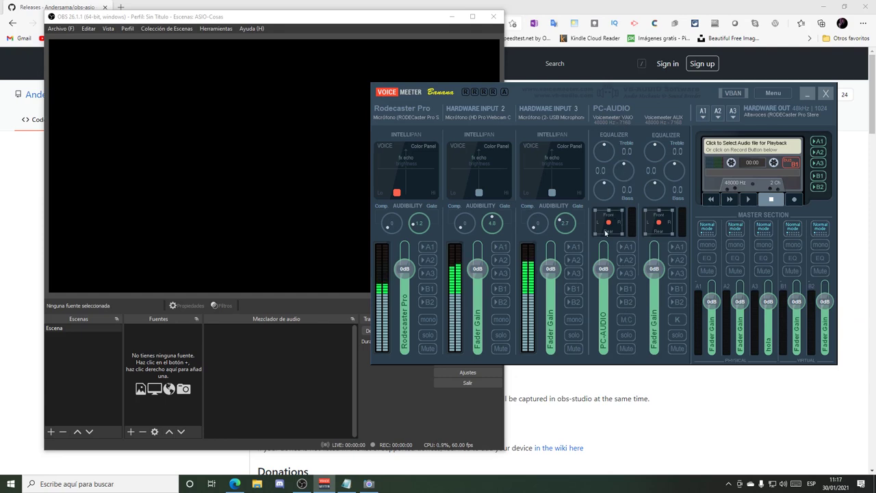
left_click(130, 483)
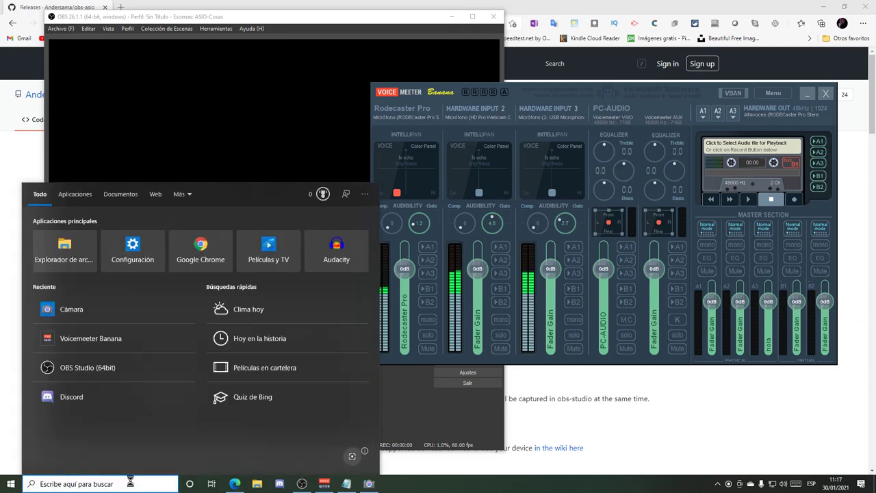
type("vlc")
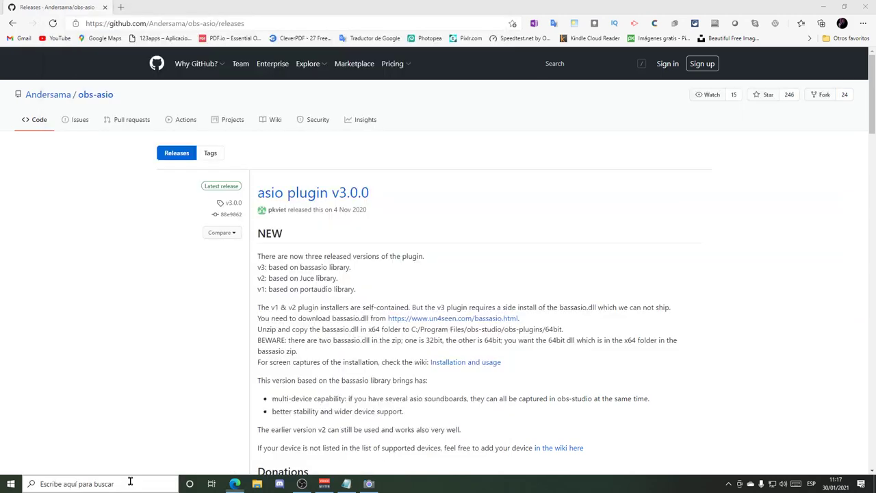
left_click(283, 457)
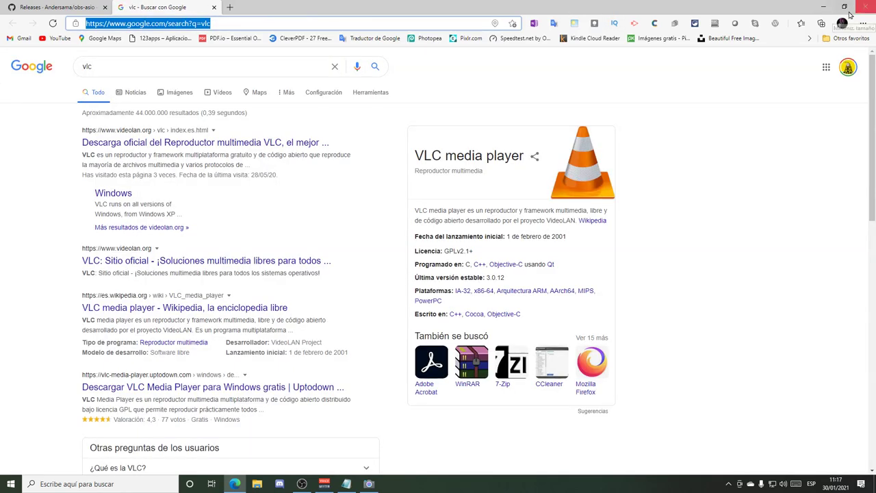
left_click(214, 7)
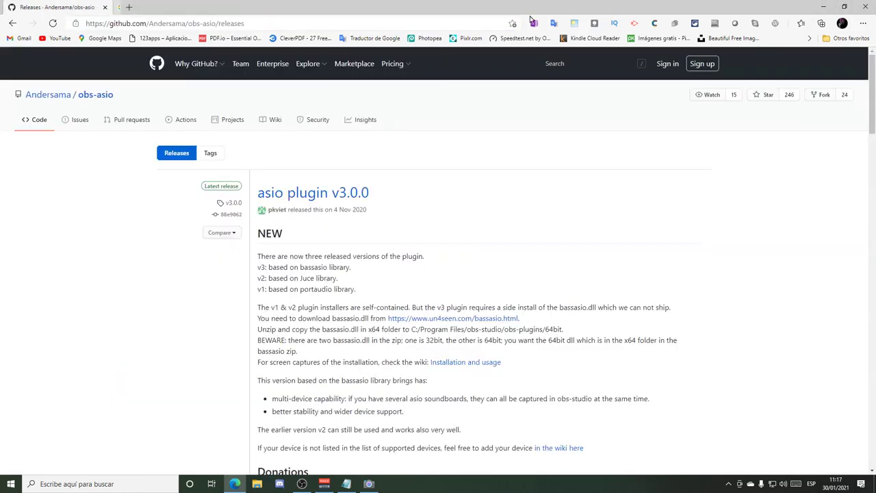
- Launch VLC media player, minimize the browser covering it and decline the VLC update
left_click(95, 484)
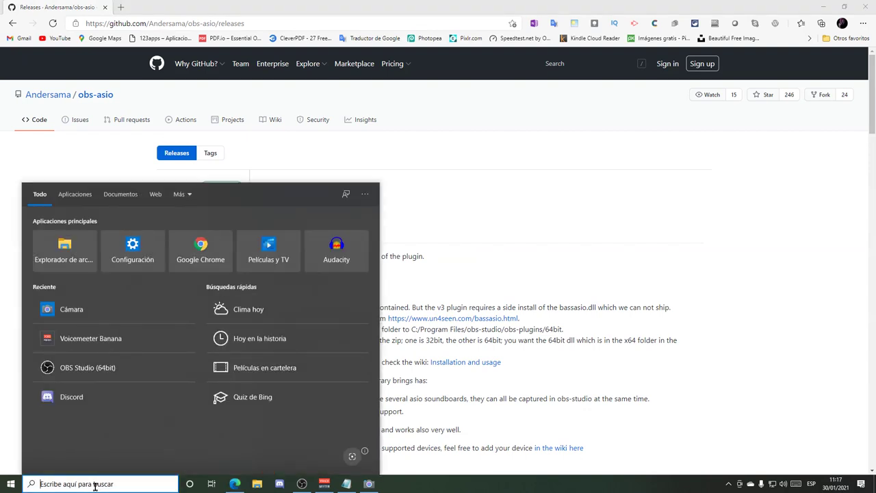
type("vlc")
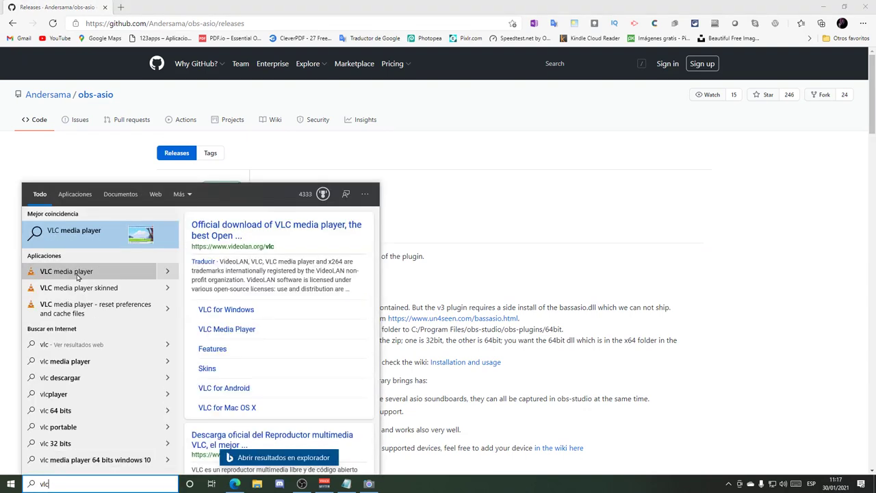
left_click(80, 273)
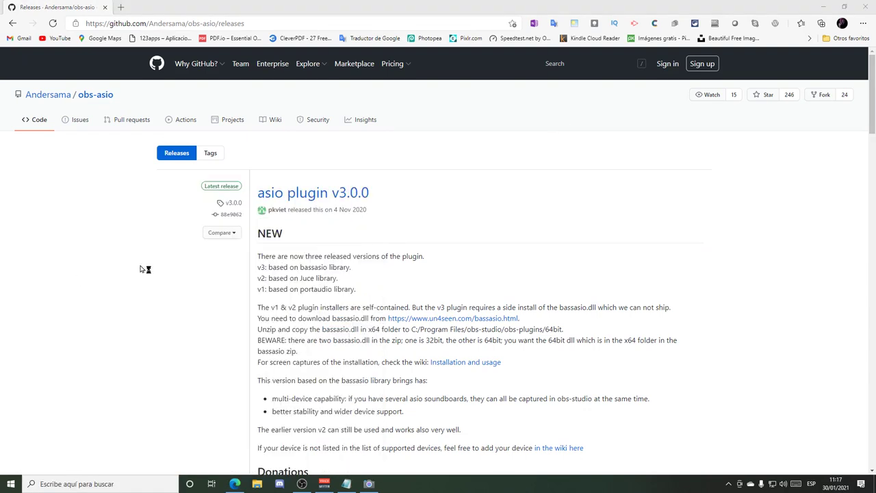
left_click(825, 9)
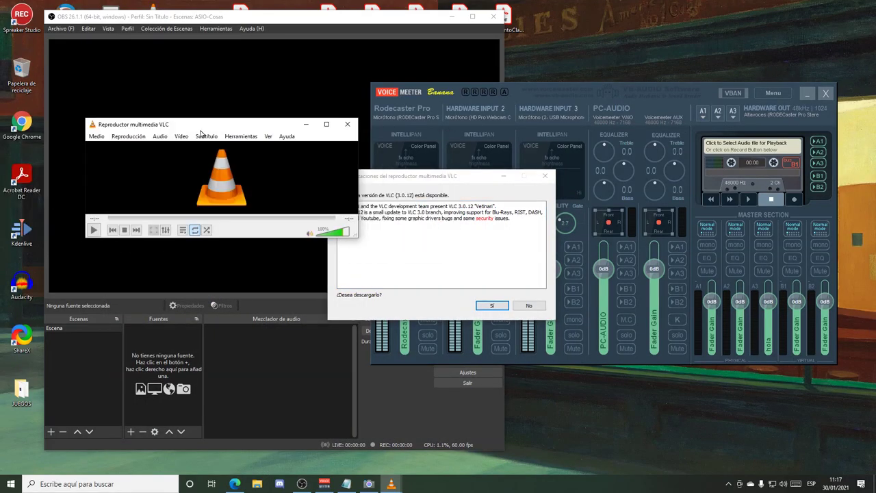
left_click(529, 305)
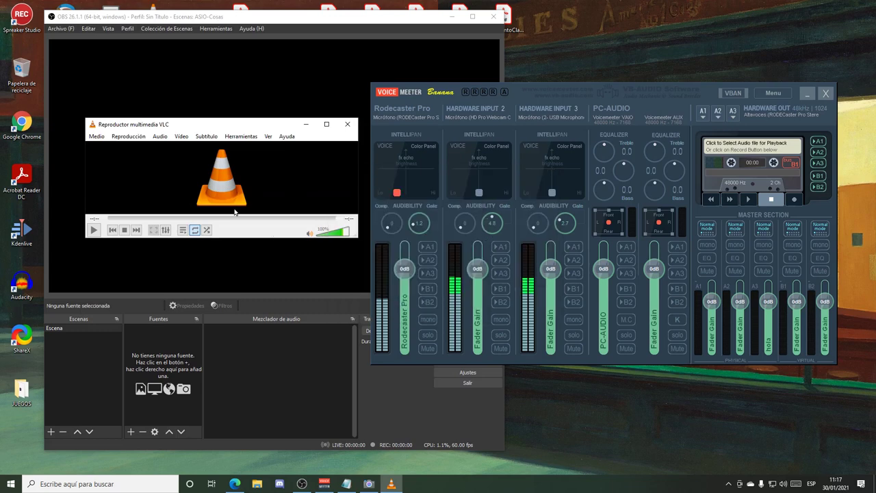
left_click(97, 137)
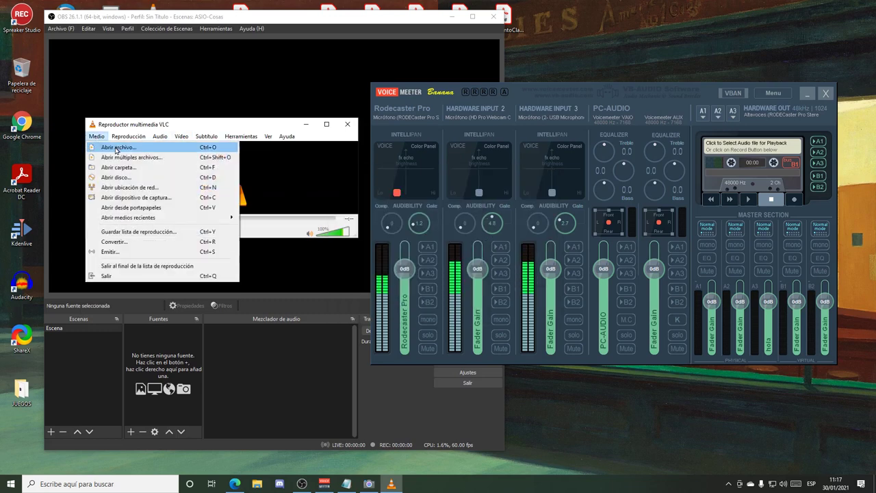
left_click(120, 149)
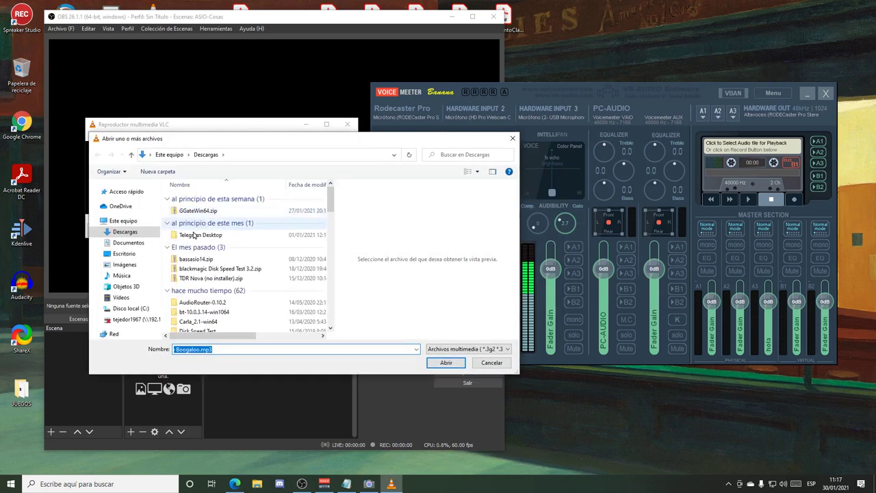
left_click(491, 361)
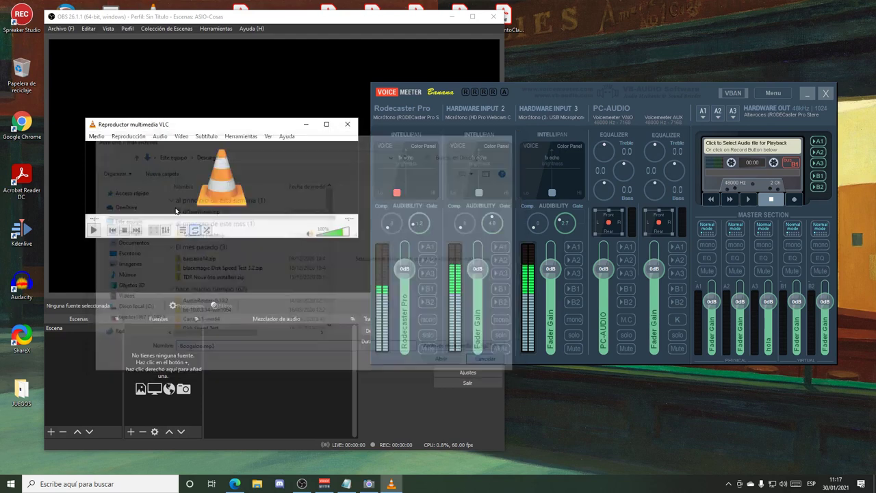
- Play Wintablet.wav from the Música folder in VLC and move the player window clear of the Voicemeeter Banana mixer
left_click(97, 136)
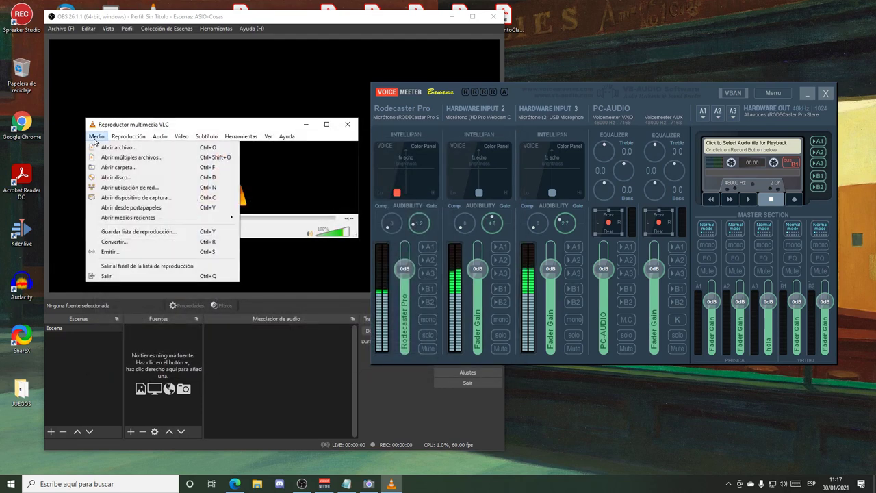
left_click(151, 153)
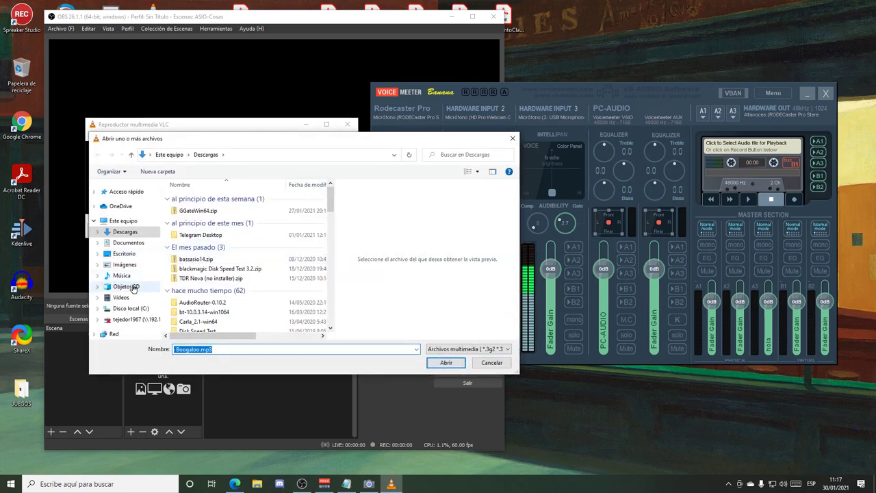
left_click(123, 276)
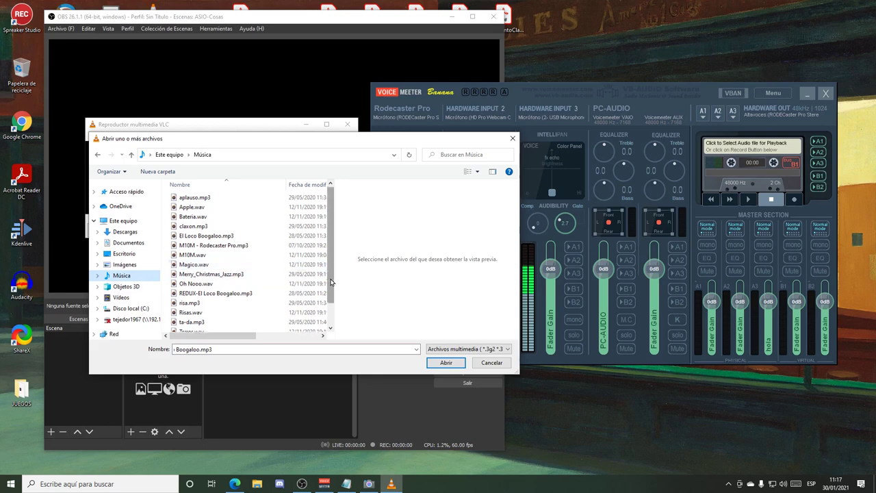
scroll(327, 321, "down", 1)
left_click(198, 327)
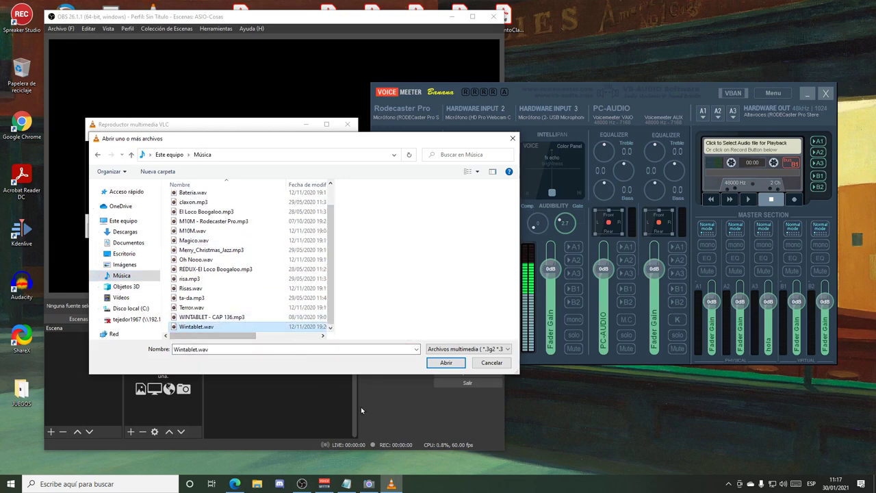
left_click(446, 363)
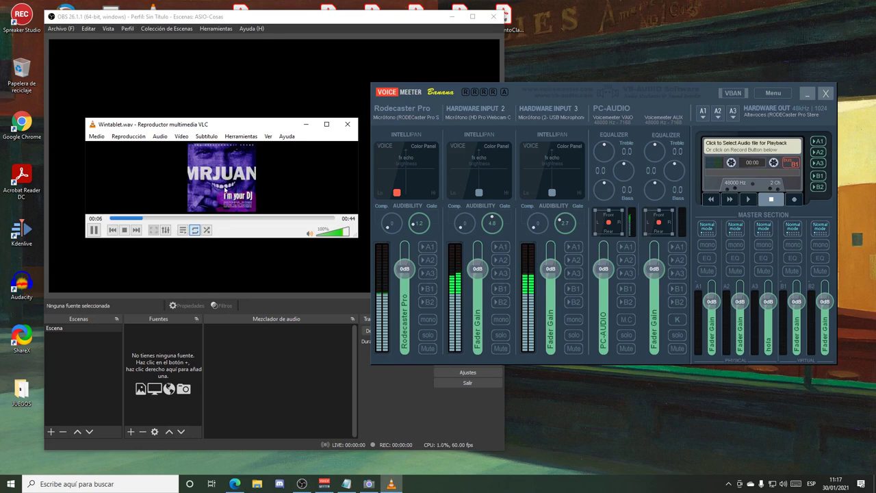
left_click_drag(251, 131, 219, 277)
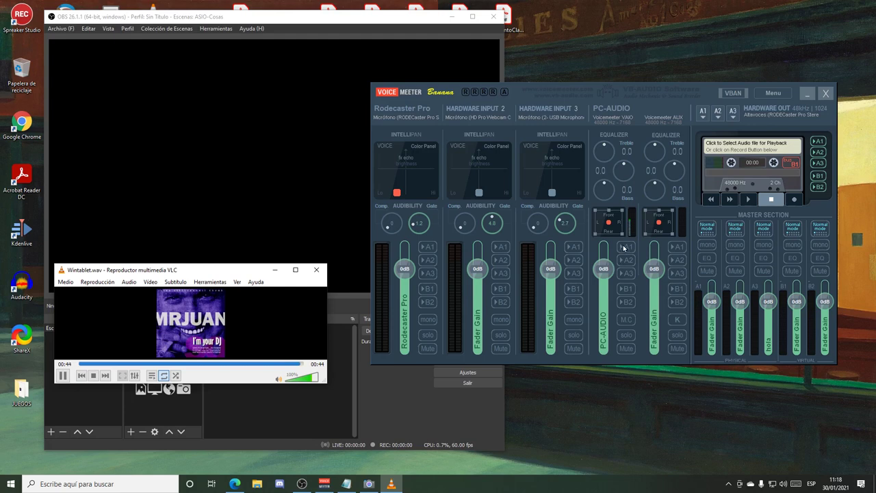
- In Voicemeeter Banana, set the B2 output bus to Composite mode
left_click(624, 248)
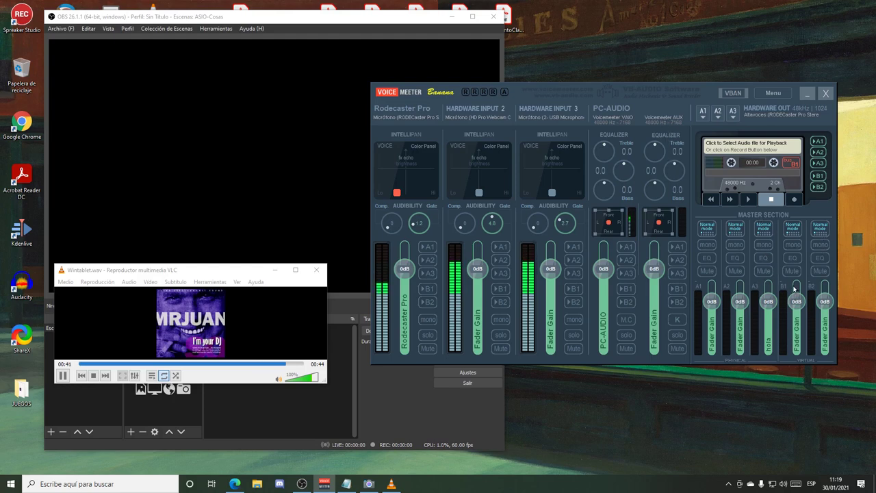
left_click(826, 233)
left_click(825, 232)
left_click(825, 233)
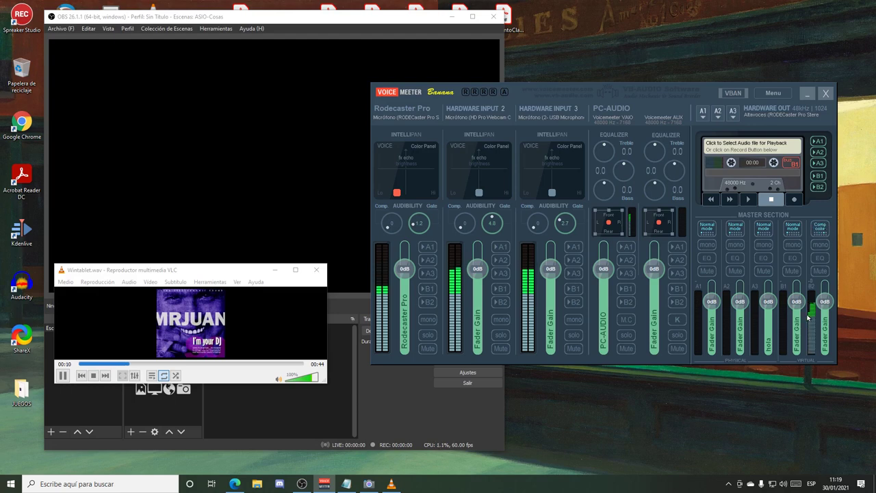
- Open System Settings / Options and review the Patch Composite channel assignments, keeping IN#3 Left on the fifth channel
left_click(773, 93)
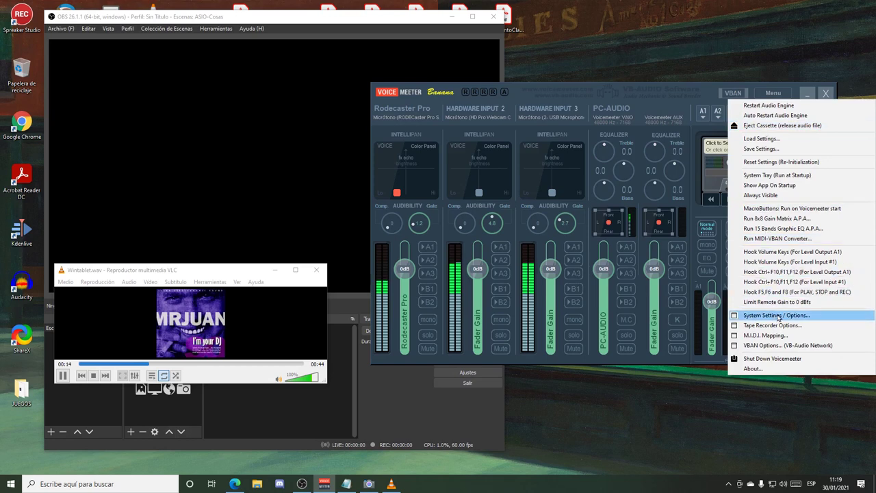
left_click(778, 317)
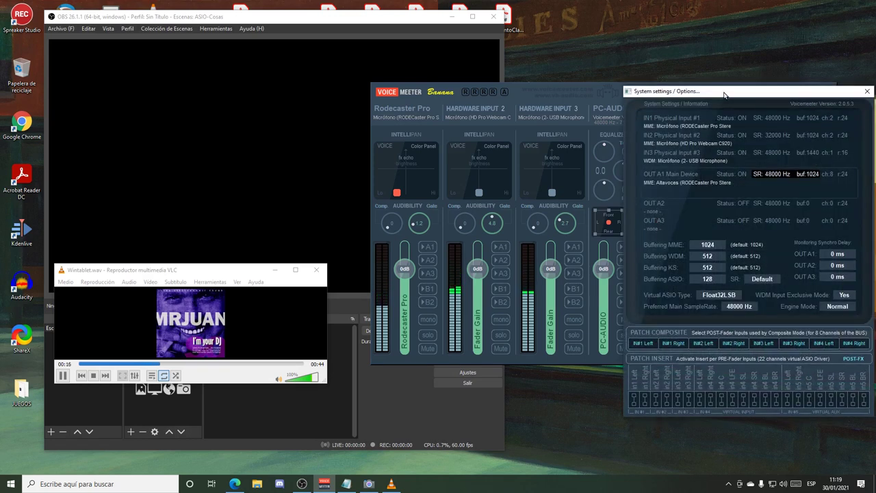
left_click_drag(721, 93, 447, 56)
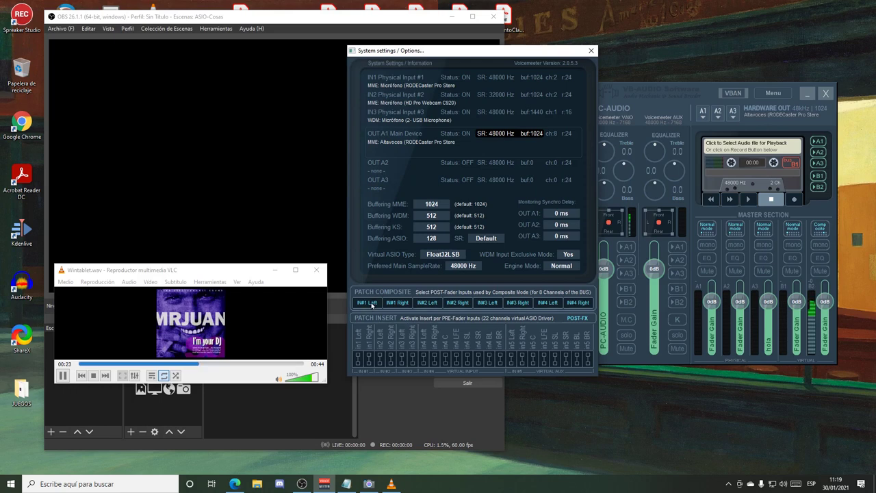
left_click_drag(451, 57, 625, 59)
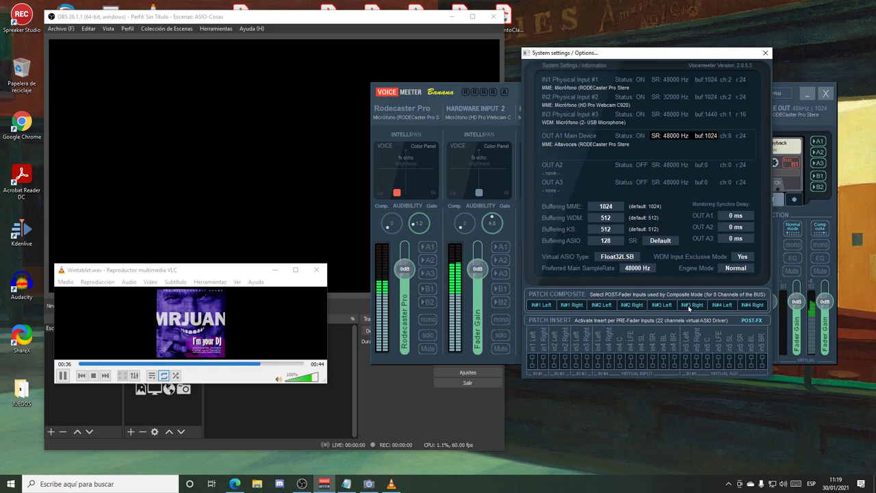
left_click_drag(643, 53, 339, 51)
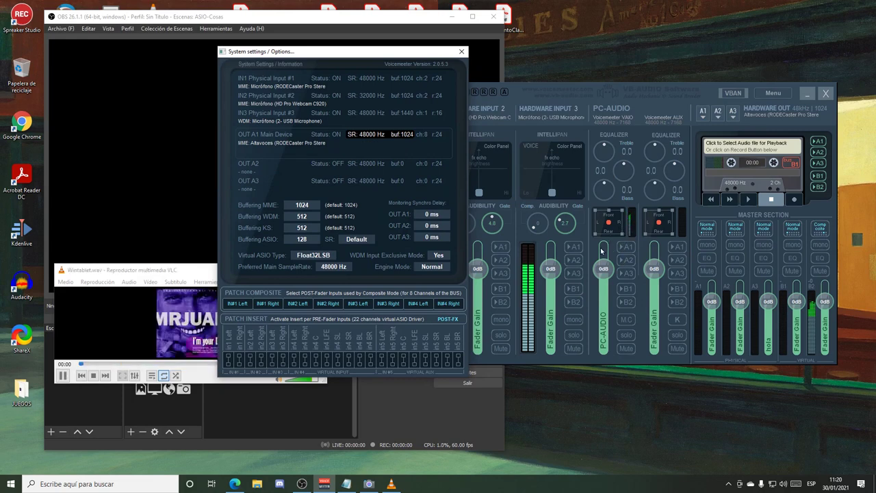
left_click(355, 304)
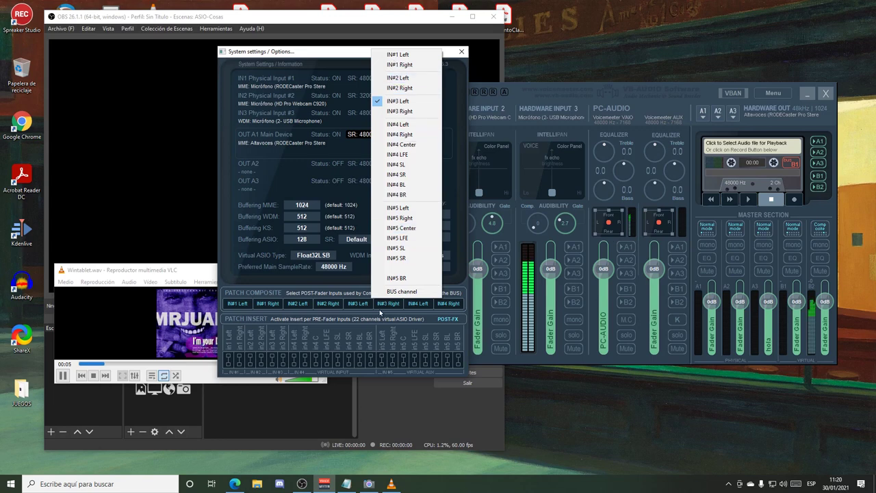
left_click(412, 101)
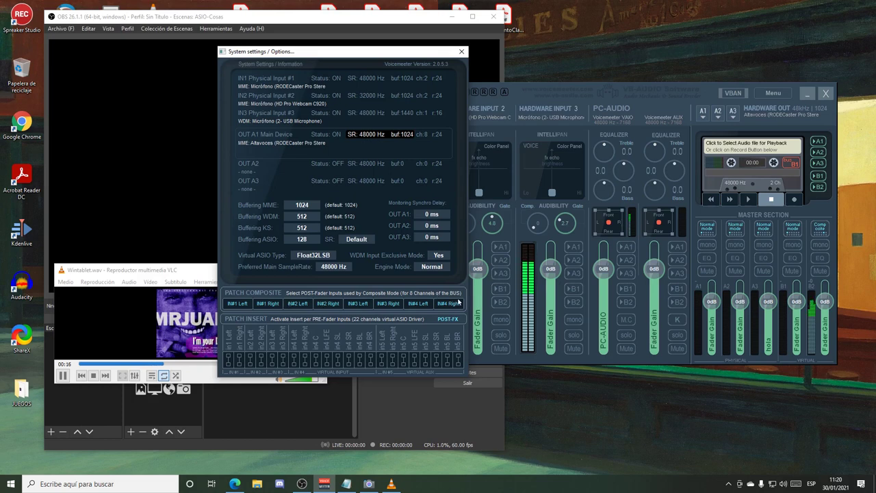
- Switch Patch Composite to PRE-Fader inputs and test it by lowering the PC-AUDIO fader to -60 dB and resetting it to 0 dB
left_click(309, 293)
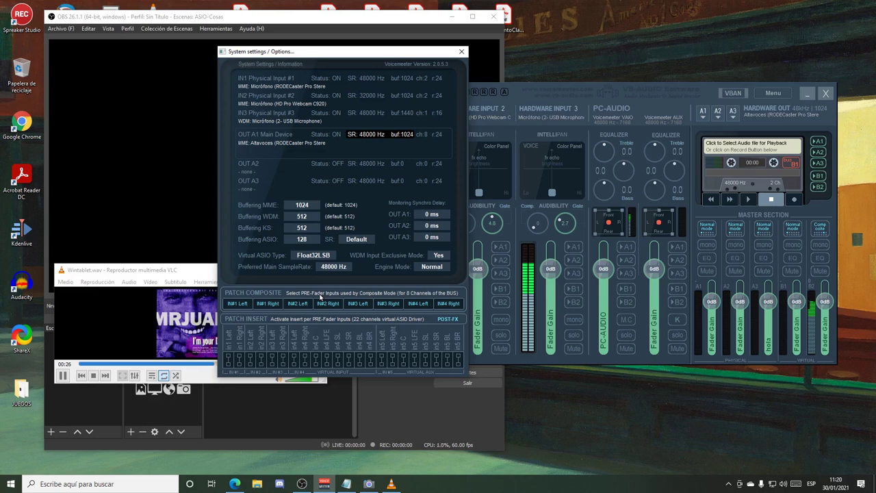
left_click_drag(359, 55, 200, 55)
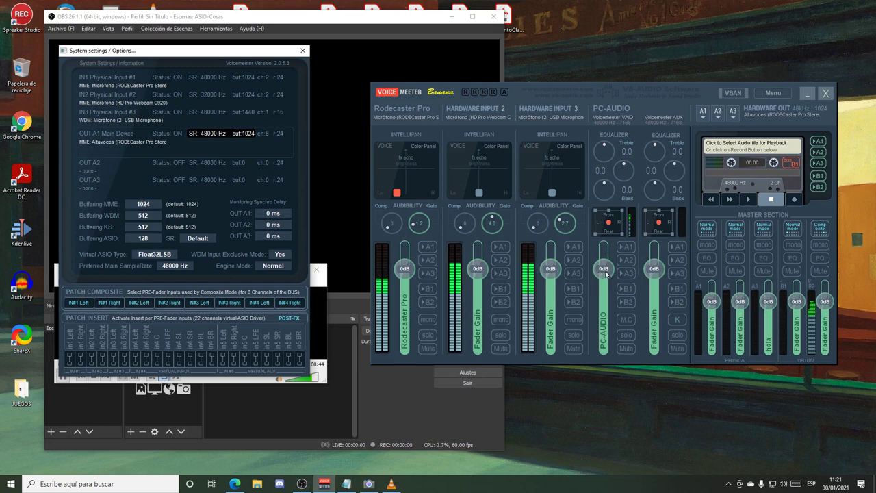
left_click_drag(605, 271, 611, 372)
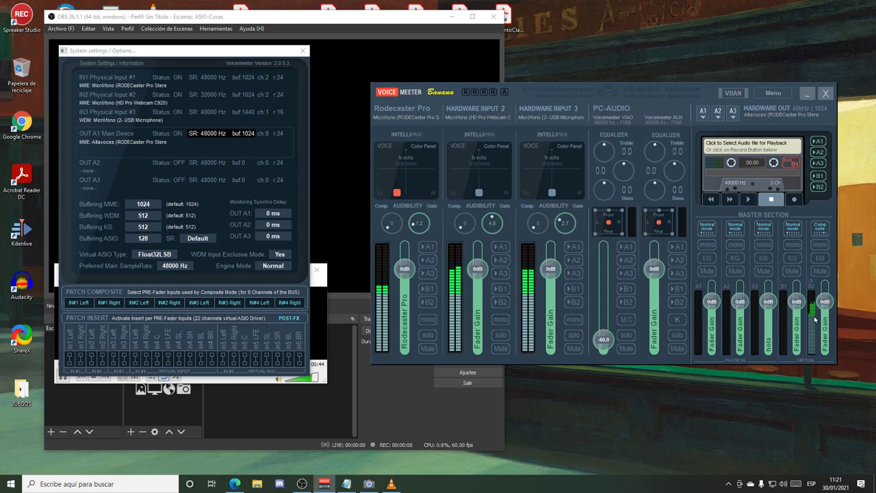
double_click(603, 340)
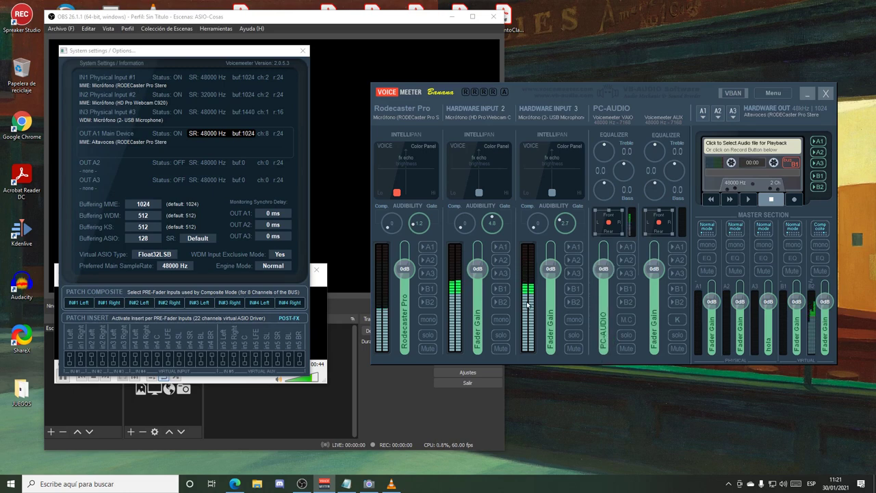
- Return Patch Composite to POST-Fader inputs and repeat the PC-AUDIO fader test at -60 dB, resetting it to 0 dB
left_click(153, 295)
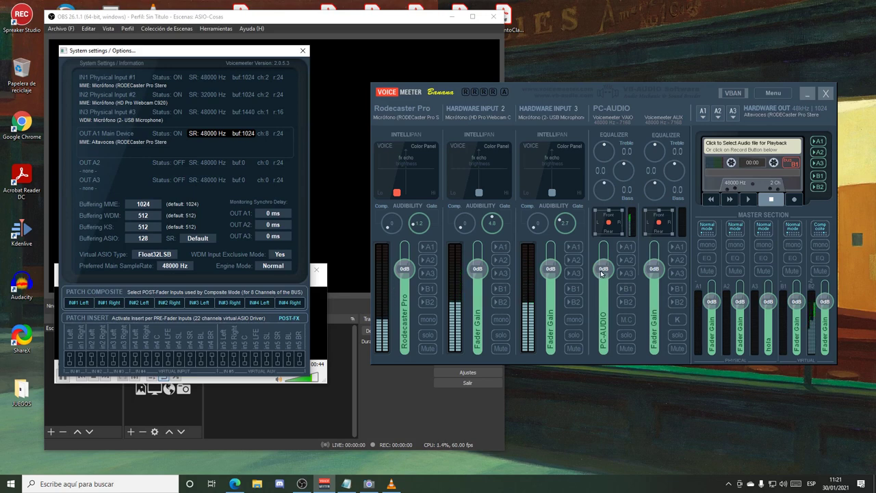
left_click_drag(600, 271, 599, 364)
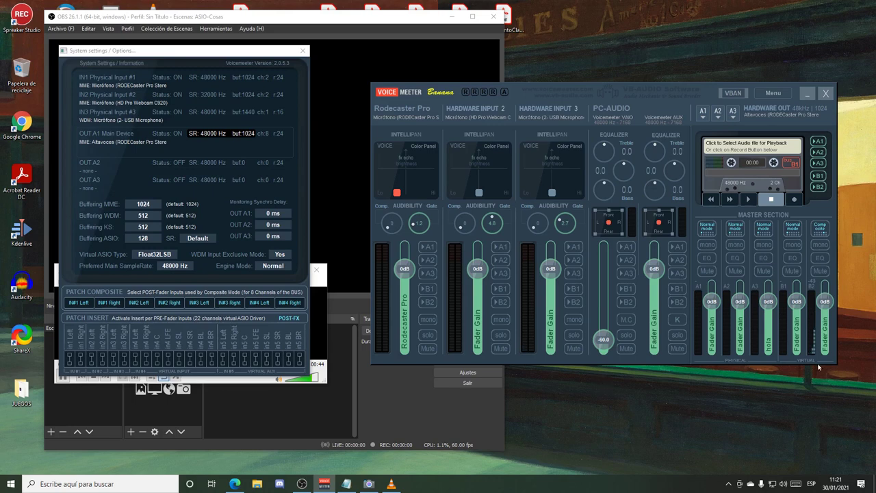
double_click(603, 340)
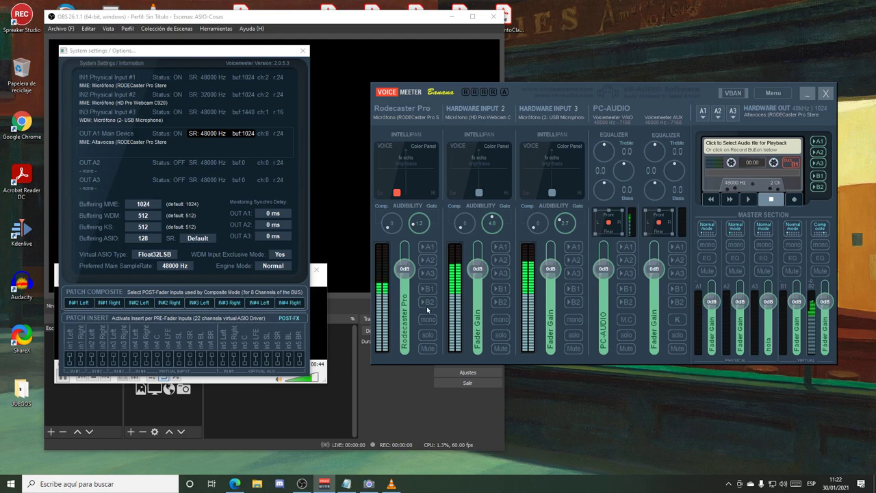
- Try B2 routing on the Rodecaster Pro channel and hardware inputs 2 and 3, and turn it off again
left_click(500, 301)
left_click(573, 302)
left_click(625, 301)
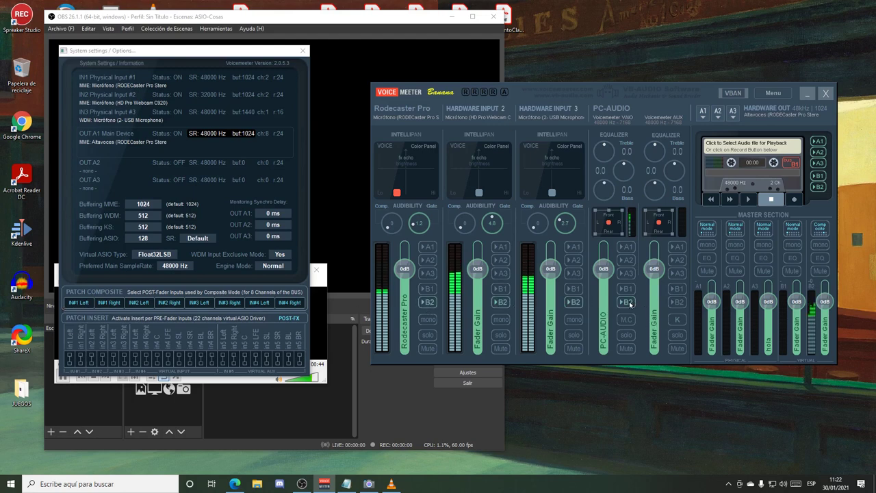
left_click(574, 302)
left_click(500, 301)
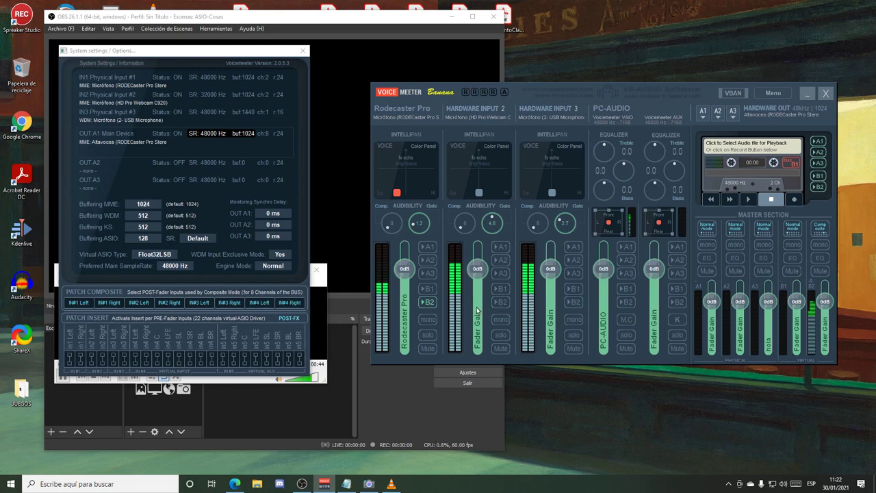
left_click(427, 302)
left_click(622, 247)
left_click(426, 248)
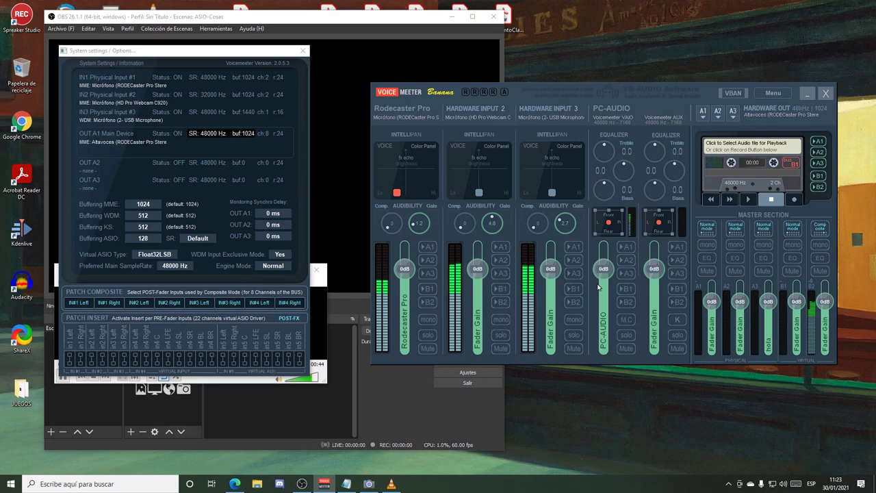
- Close the System Settings / Options window and minimize VLC to uncover OBS
left_click(303, 51)
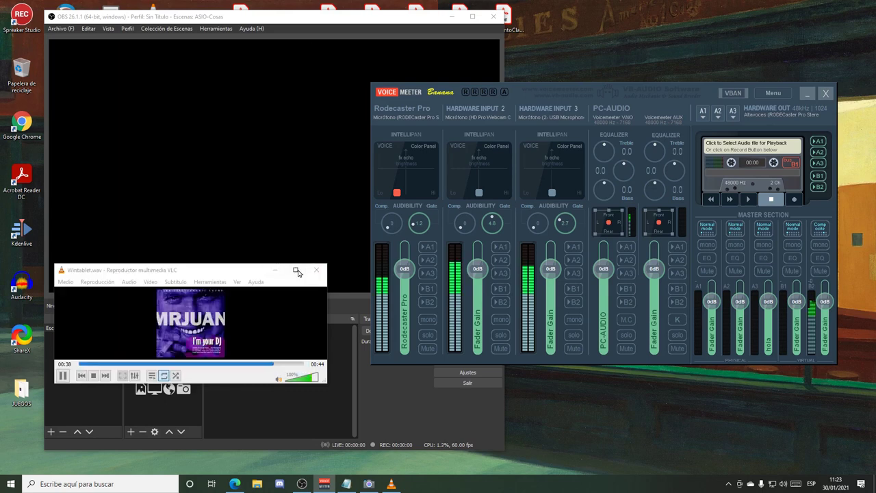
left_click(275, 270)
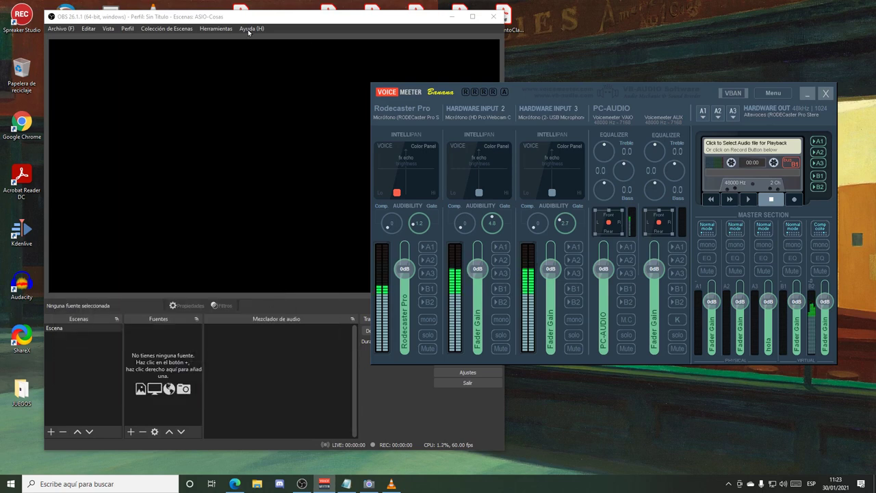
- Switch to OBS, add an audio input capture source to view its available devices, and remove it from the scene
left_click(266, 233)
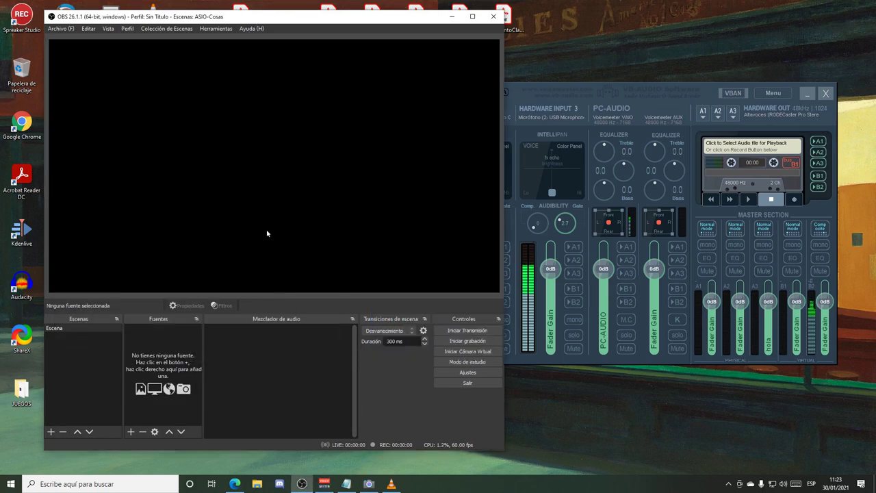
left_click(130, 431)
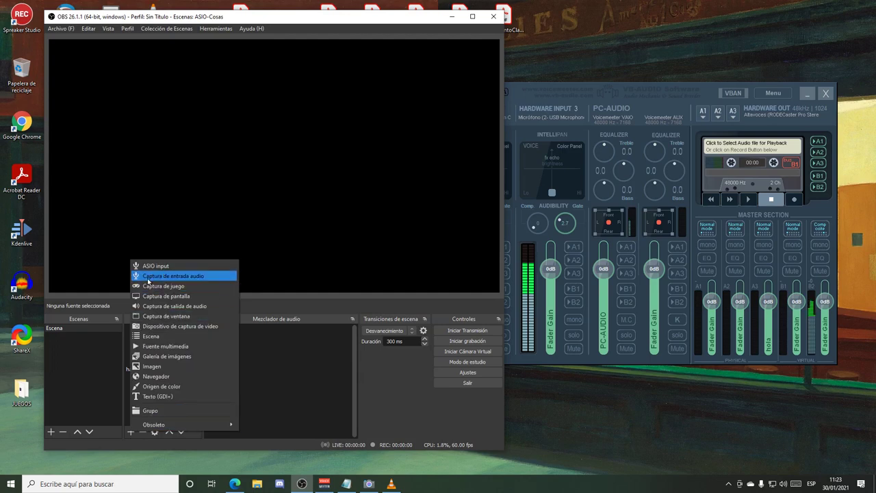
left_click(165, 276)
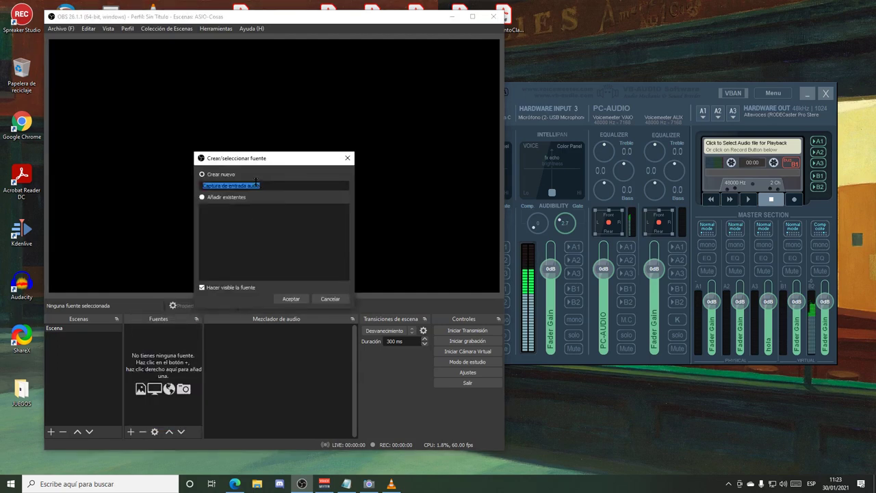
left_click(291, 299)
left_click(222, 119)
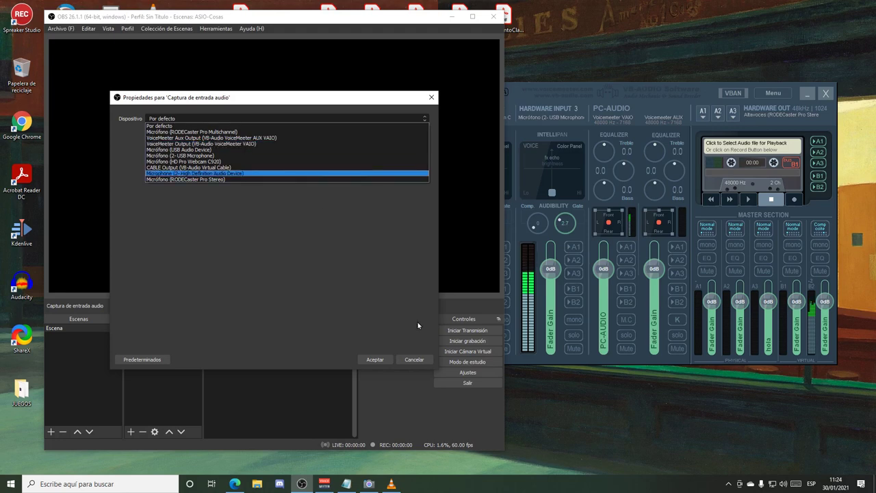
left_click(413, 359)
left_click(414, 360)
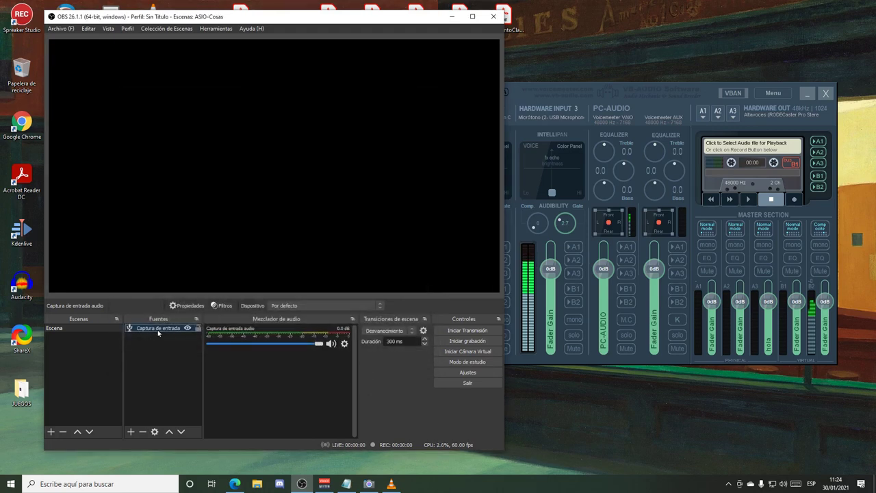
left_click(143, 431)
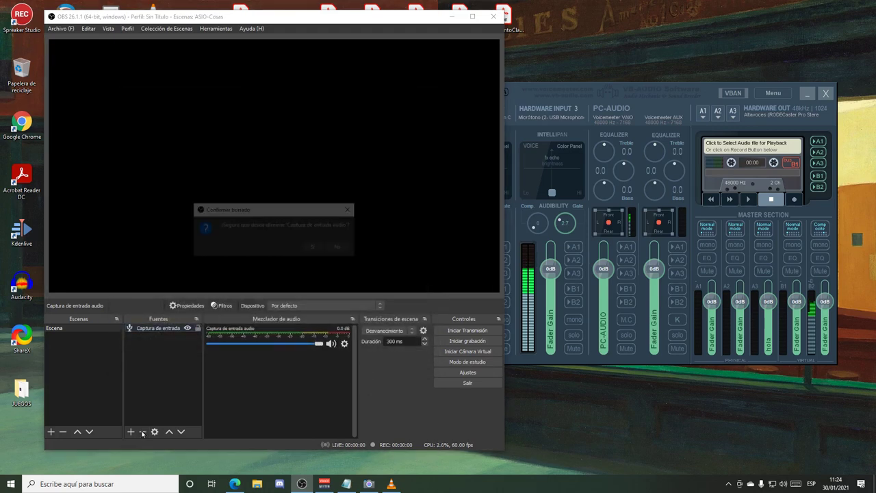
left_click(314, 248)
- Add a new ASIO input source named Mic1 to the scene
left_click(130, 431)
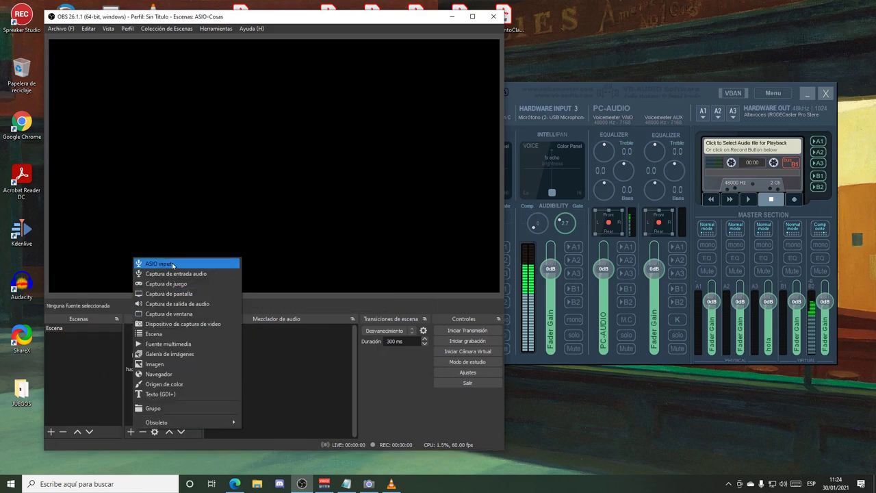
left_click(173, 264)
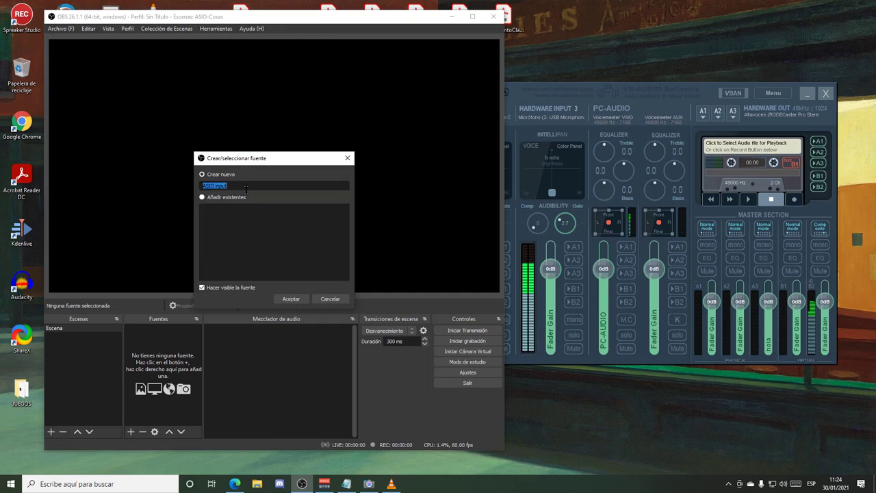
type("Mic1")
left_click(291, 299)
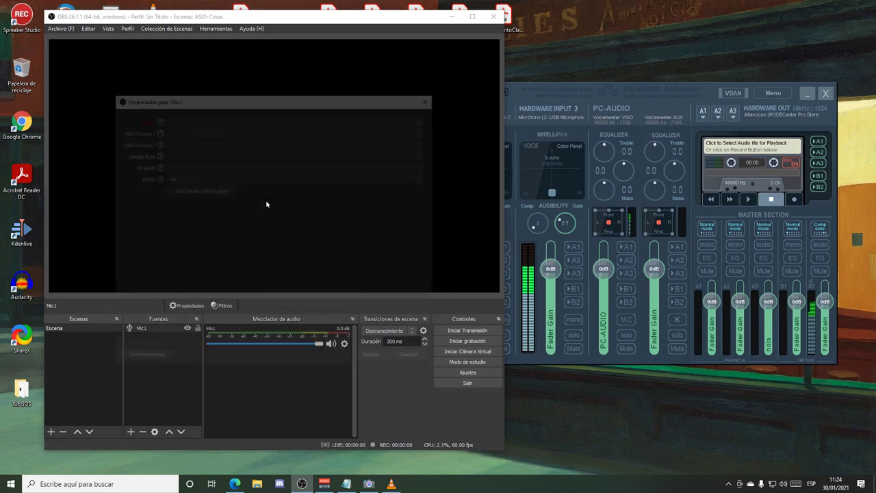
- Set the Mic1 device to Voicemeeter AUX Virtual ASIO, with VM-VAIO 1 on OBS Channel 1 and VM-VAIO 2 on OBS Channel 2
left_click(209, 118)
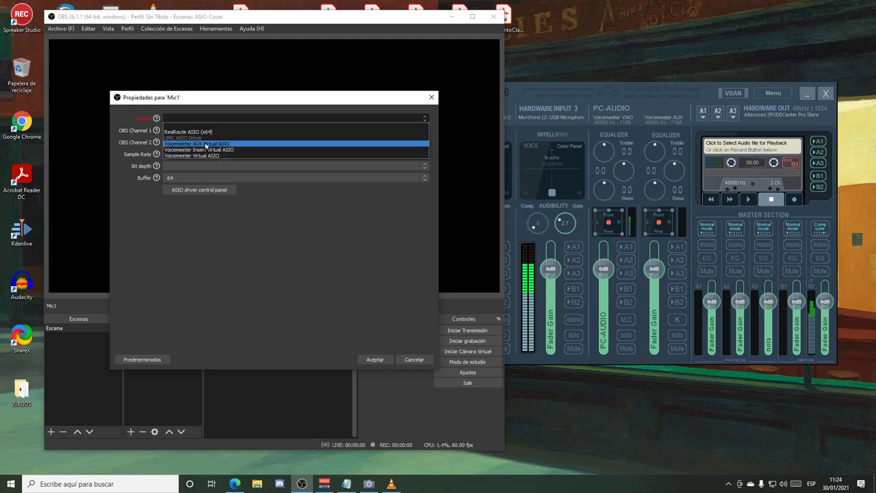
left_click(205, 145)
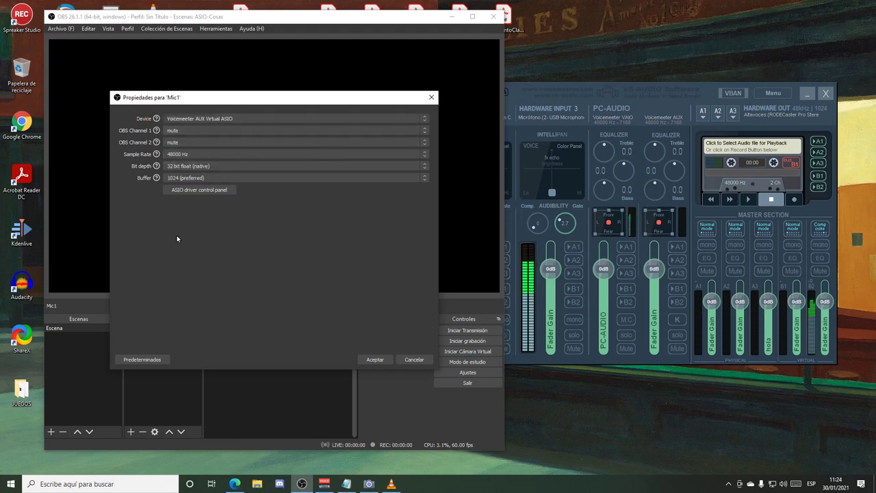
left_click(218, 130)
left_click(213, 141)
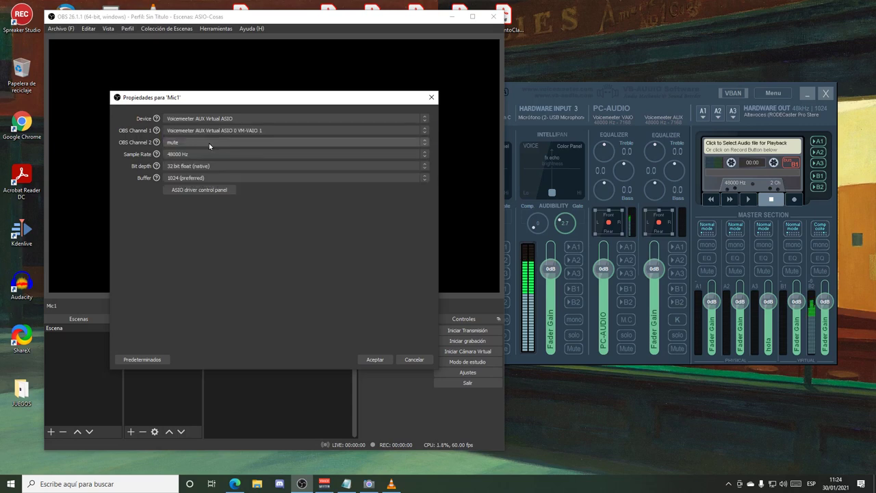
left_click(209, 144)
left_click(236, 155)
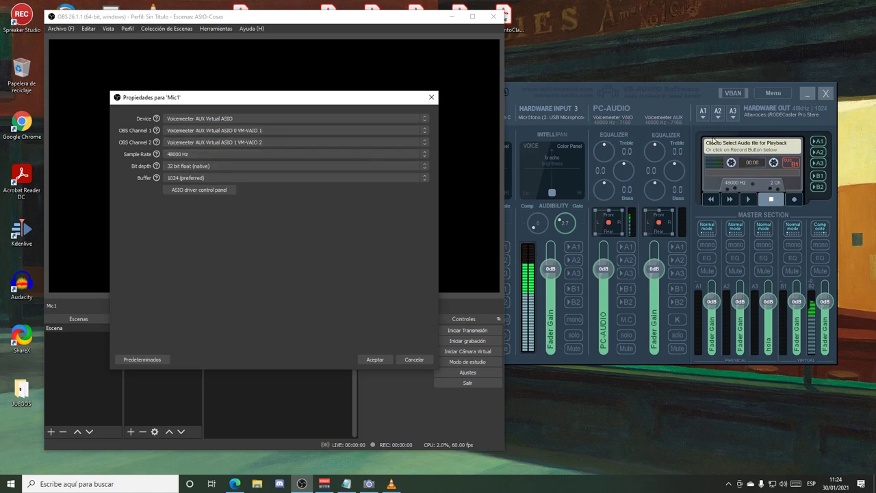
- Check the Patch Composite assignments in Voicemeeter's System Settings / Options against the Mic1 channels, and close the window
left_click(782, 91)
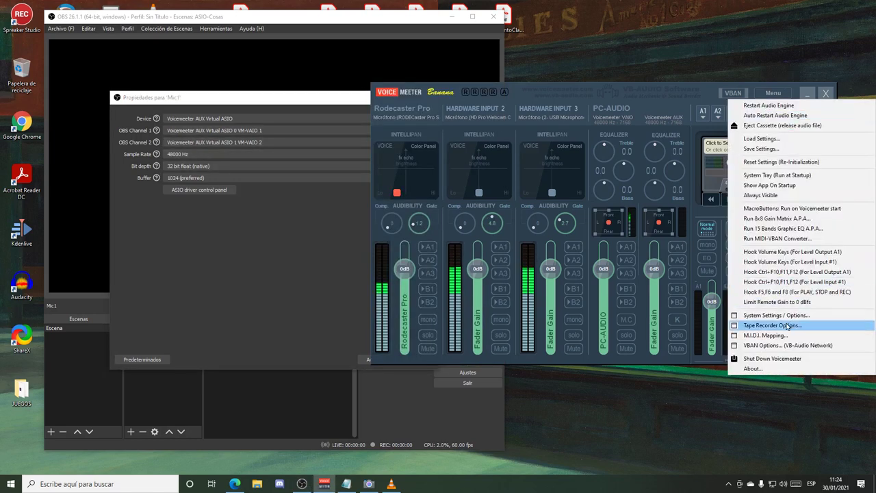
left_click(777, 315)
left_click_drag(675, 91, 436, 45)
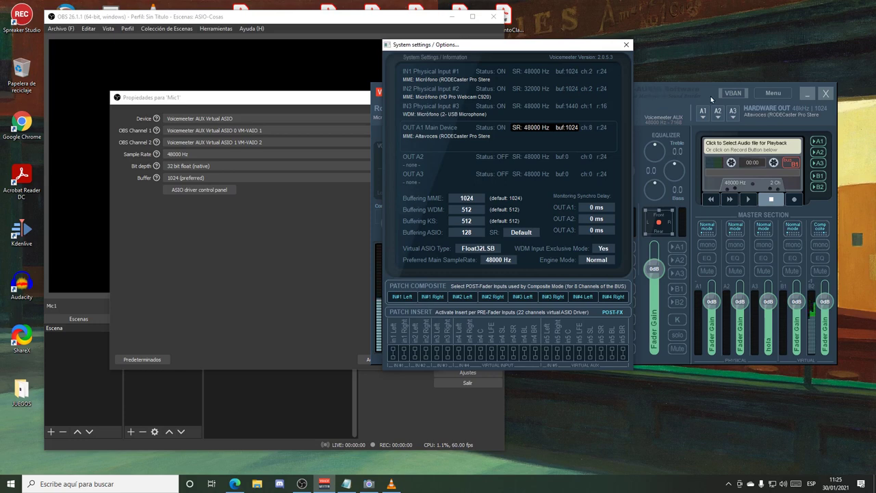
left_click(626, 44)
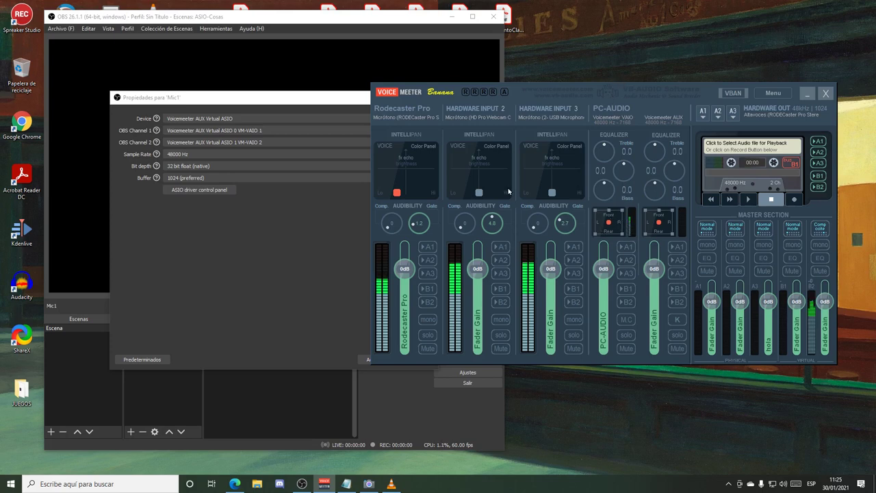
- Accept the Mic1 properties in OBS and test the source by muting and unmuting Voicemeeter's Rodecaster Pro channel
left_click(232, 99)
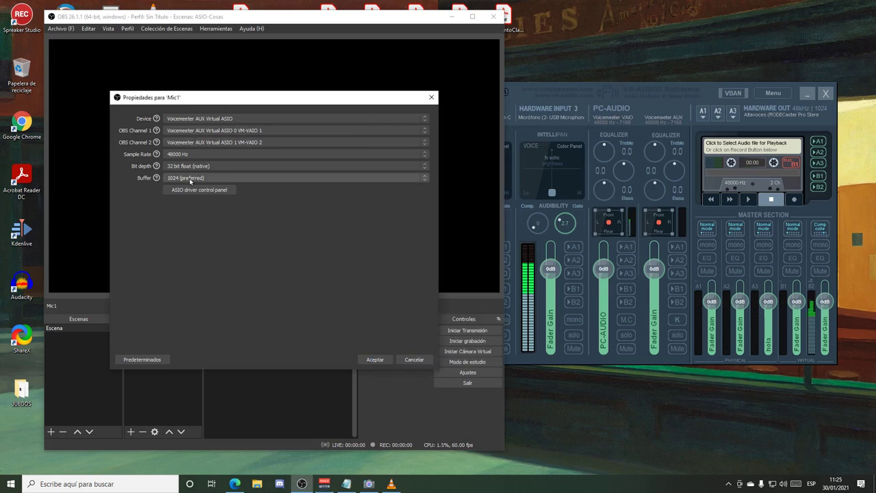
left_click(375, 359)
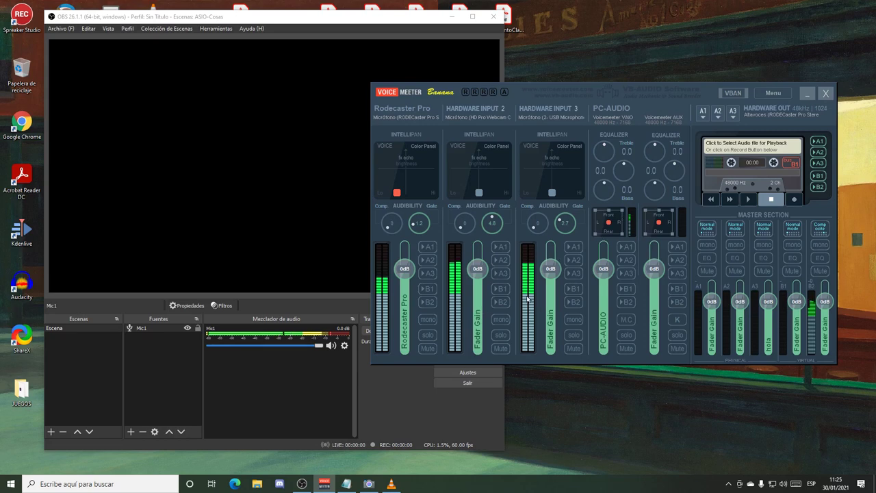
left_click(427, 348)
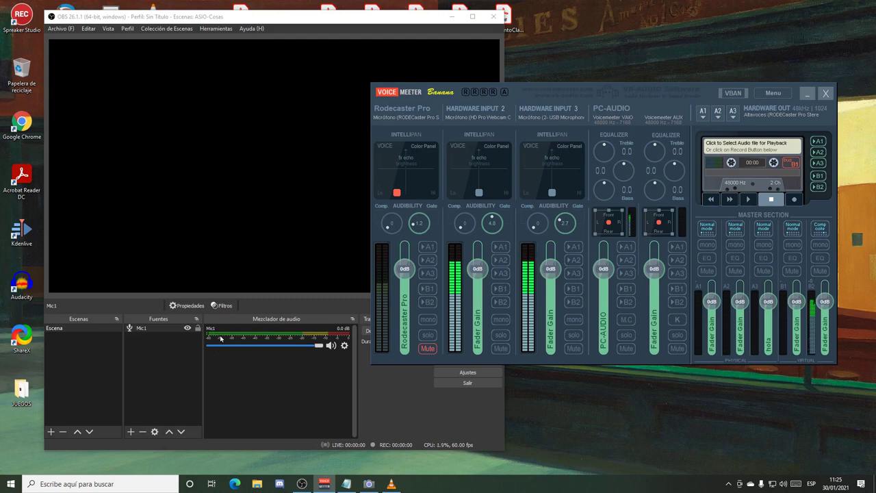
left_click(426, 348)
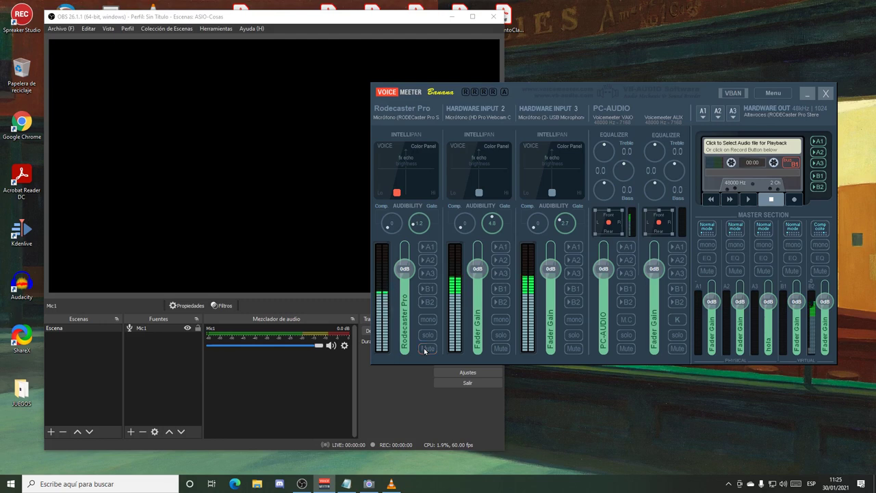
- Add a second new ASIO input source named Mic2 to the OBS scene
left_click(131, 431)
left_click(179, 264)
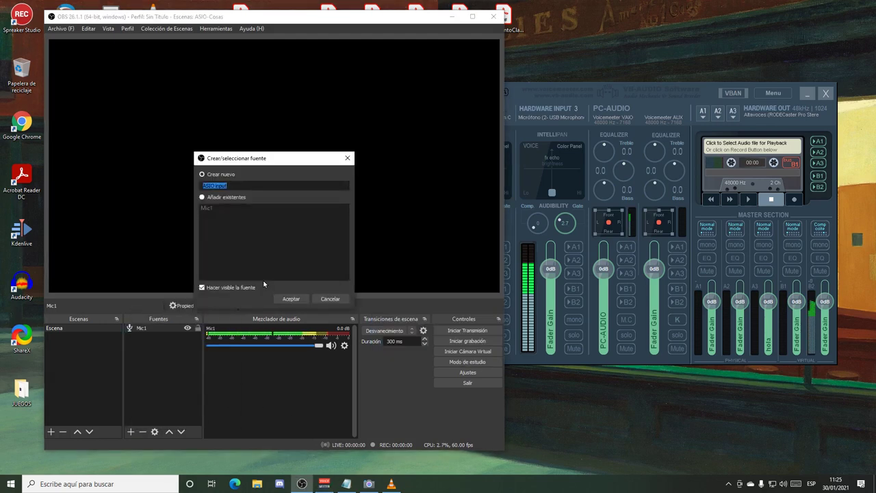
type("M")
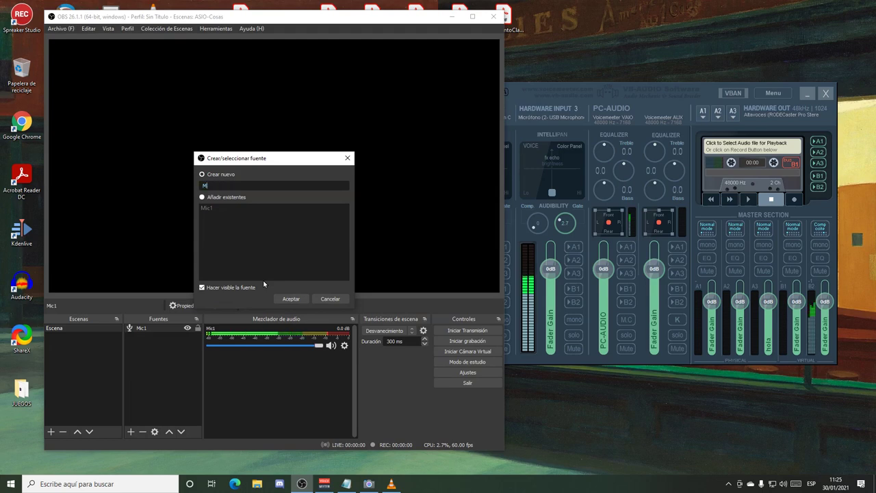
type("ic2")
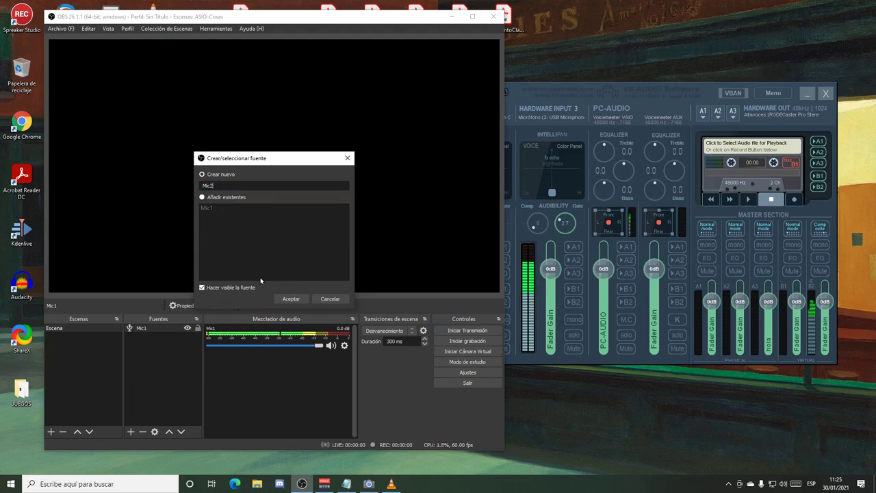
left_click(287, 299)
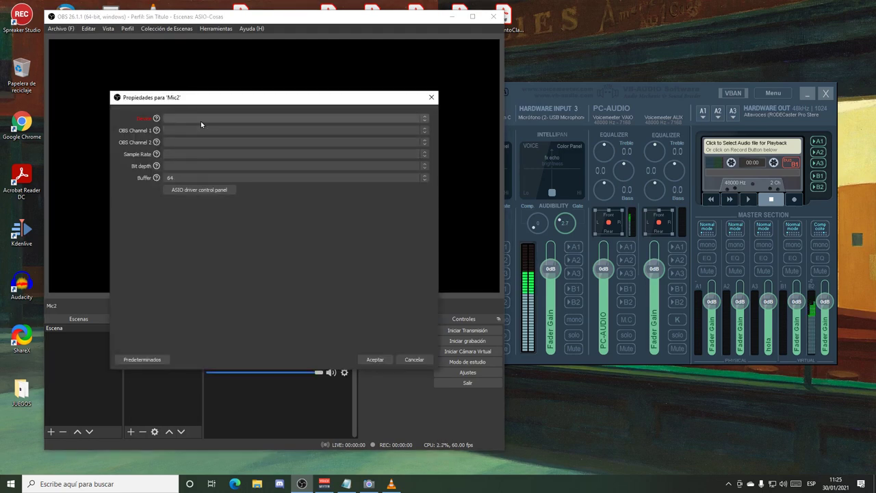
- Set the Mic2 device to Voicemeeter AUX Virtual ASIO, with VM-VAIO 3 on OBS Channel 1 and VM-VAIO 4 on OBS Channel 2
left_click(203, 121)
left_click(212, 143)
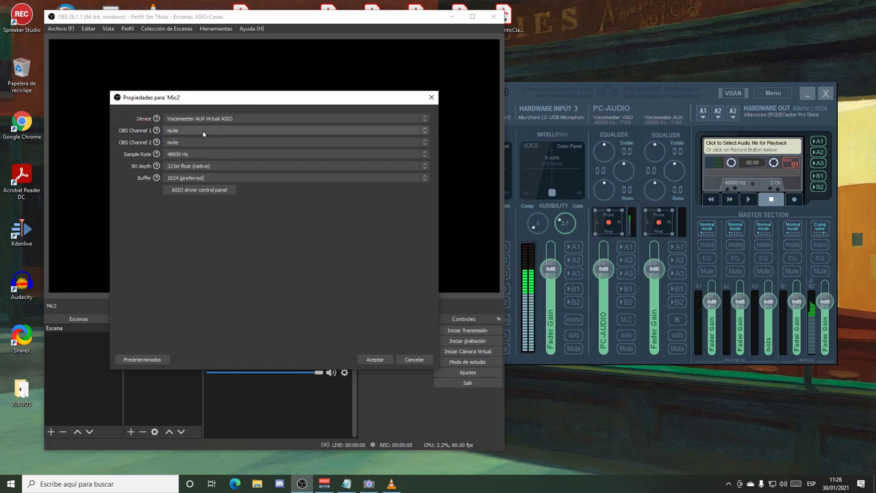
left_click(205, 131)
left_click(251, 155)
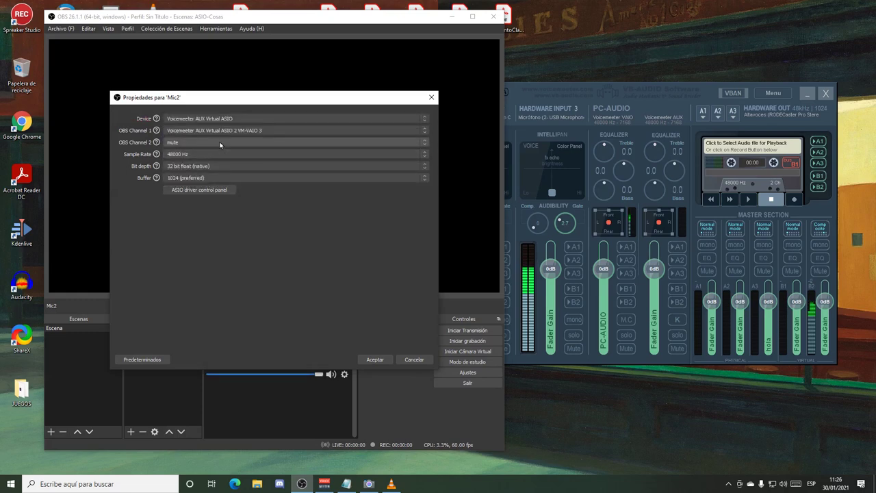
left_click(220, 142)
left_click(251, 174)
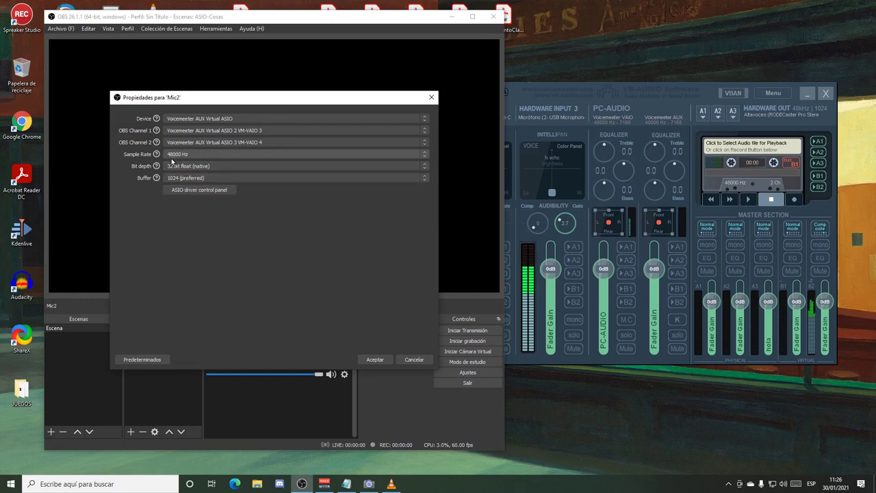
- Compare the Mic2 channels with the Patch Composite assignments in Voicemeeter's System Settings / Options, and close the window
left_click(772, 94)
left_click(759, 315)
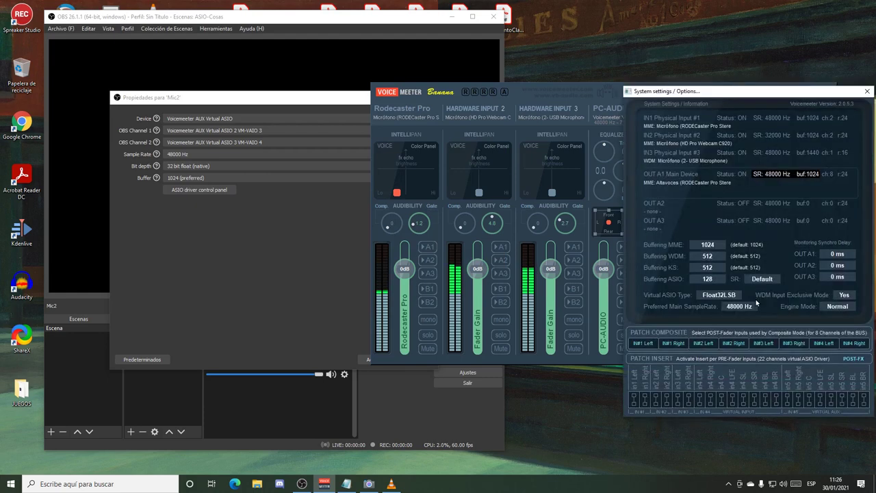
left_click_drag(738, 96, 567, 81)
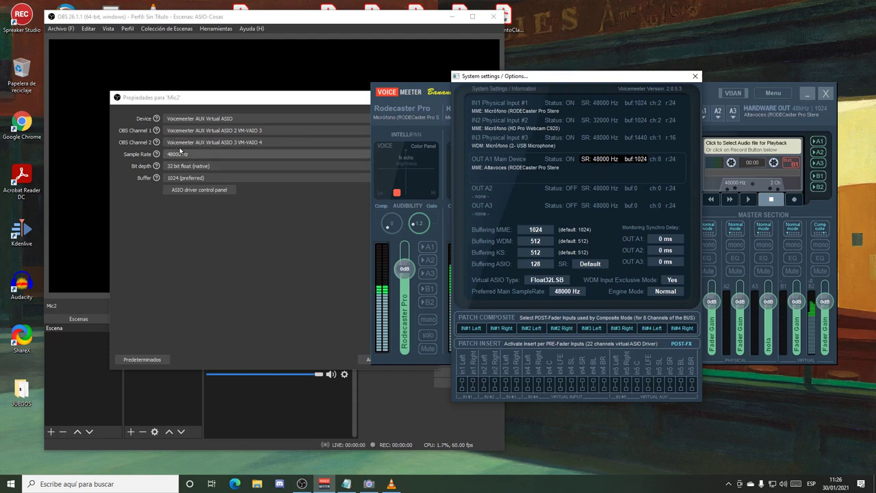
left_click(695, 76)
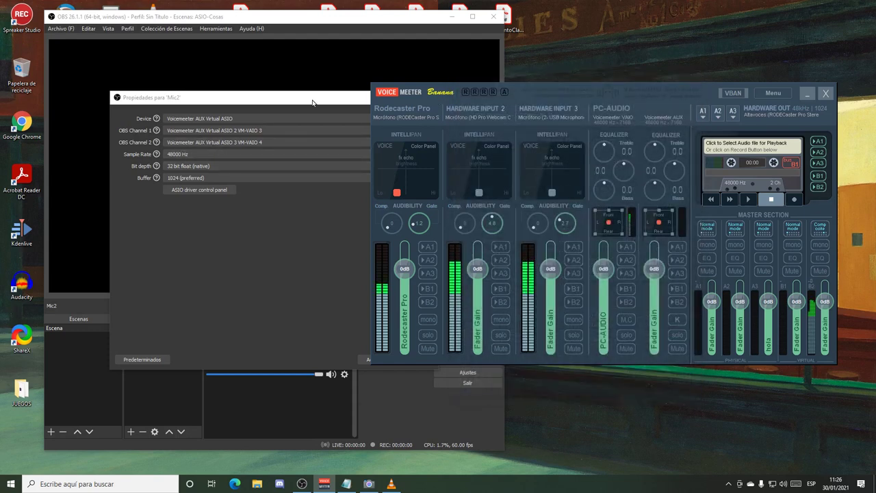
- Accept the Mic2 properties in OBS and test the source by muting and unmuting Voicemeeter's Hardware Input 2
left_click(359, 275)
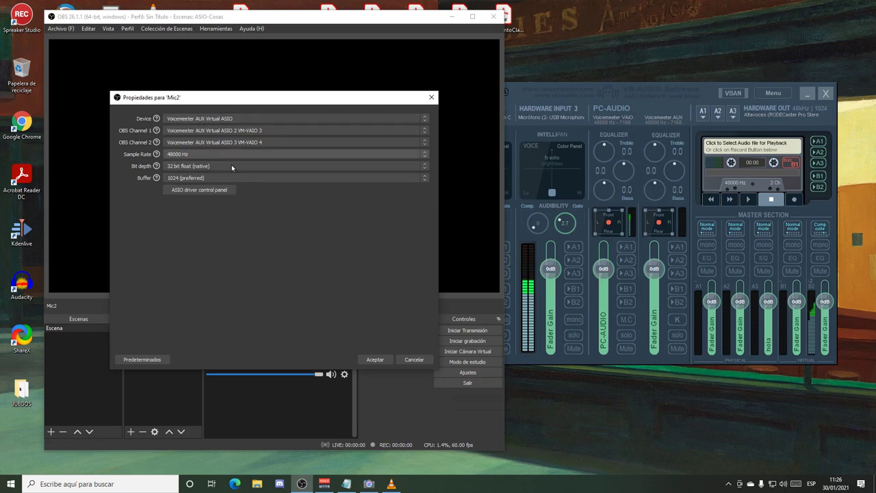
left_click(374, 360)
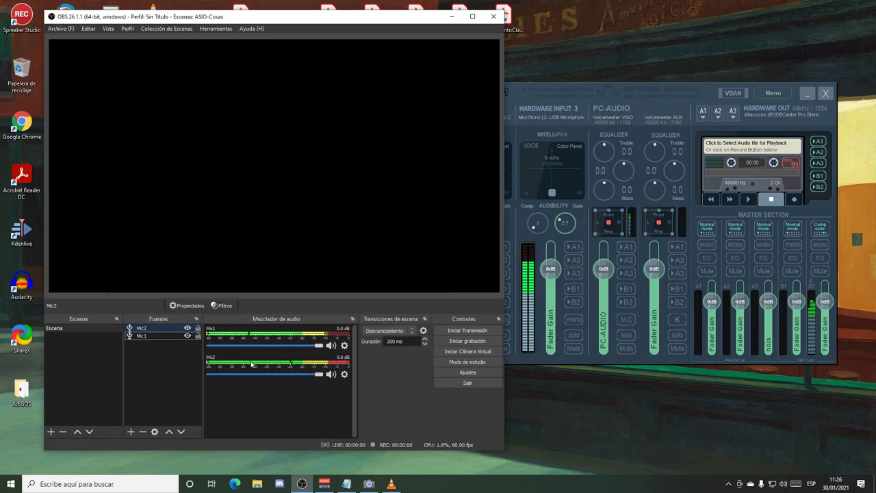
left_click(540, 151)
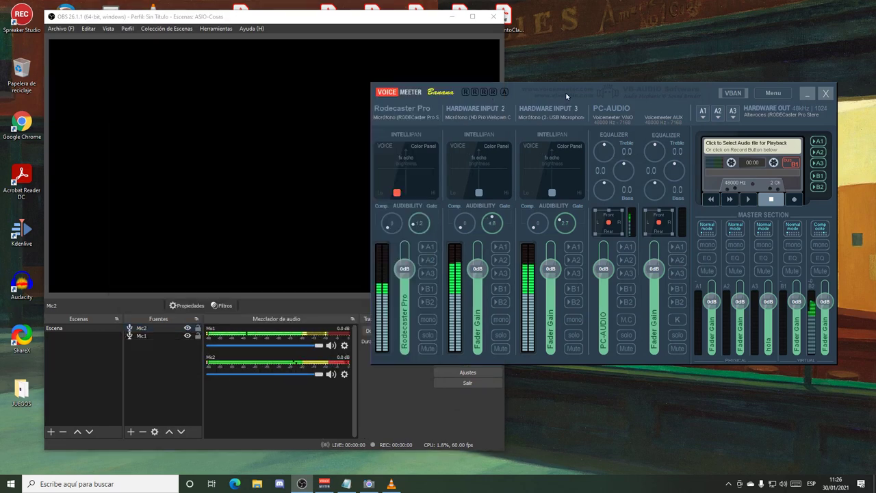
left_click(500, 349)
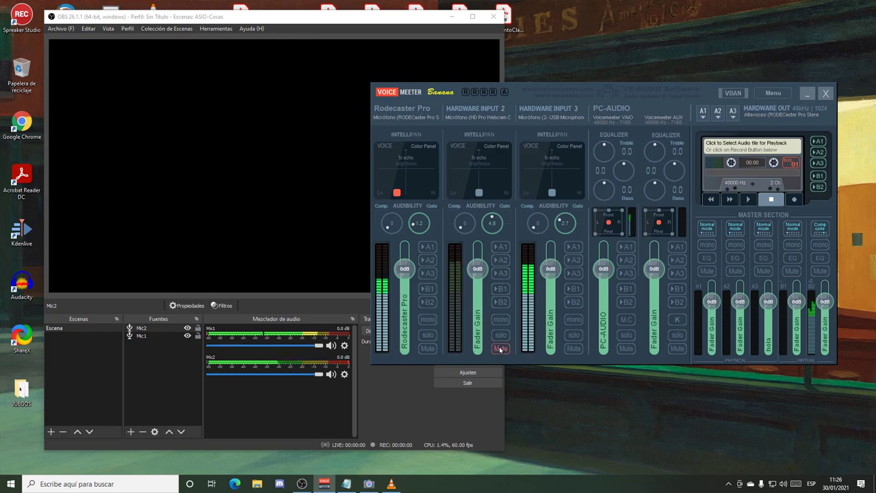
left_click(500, 349)
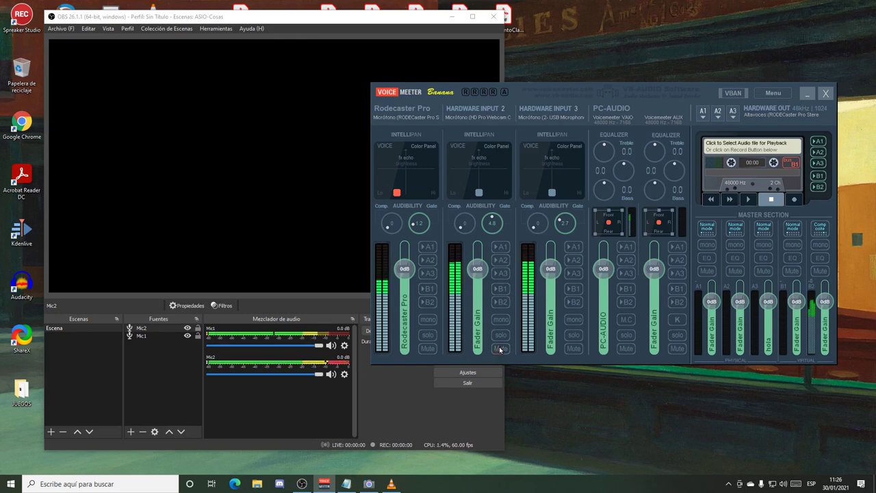
- Test Mic2's level response by lowering Voicemeeter's Hardware Input 2 fader, and reset the fader to 0 dB
left_click_drag(472, 261, 480, 288)
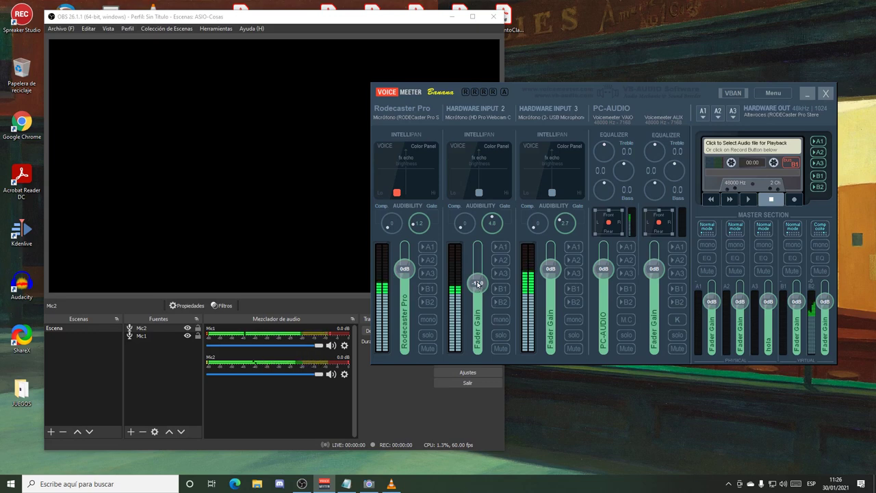
double_click(478, 283)
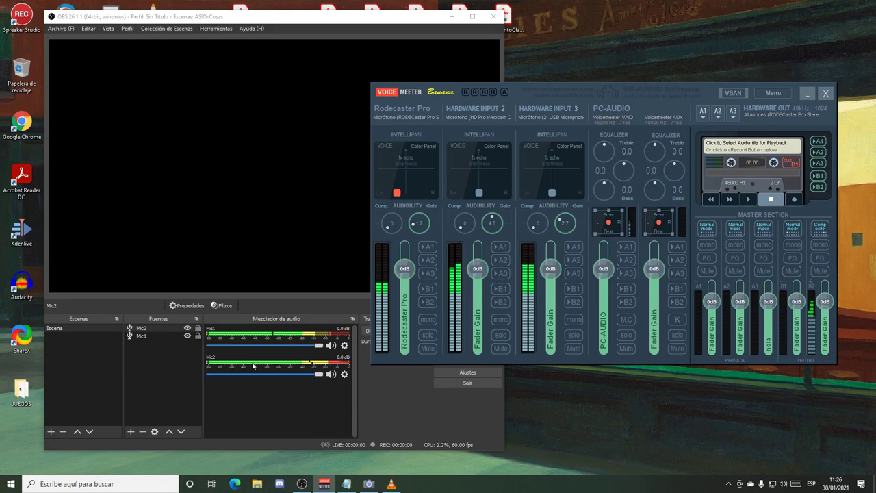
- Add a third new ASIO input source named Mic3 to the OBS scene
left_click(130, 431)
left_click(165, 267)
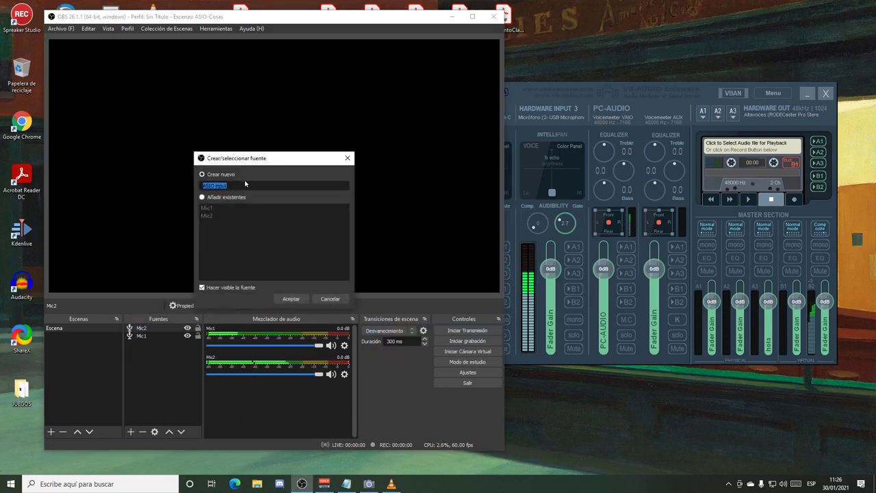
type("Mic3")
left_click(298, 298)
- Set the Mic3 device to Voicemeeter AUX Virtual ASIO, with VM-VAIO 5 on OBS Channel 1 and VM-VAIO 6 on OBS Channel 2, and accept
left_click(222, 121)
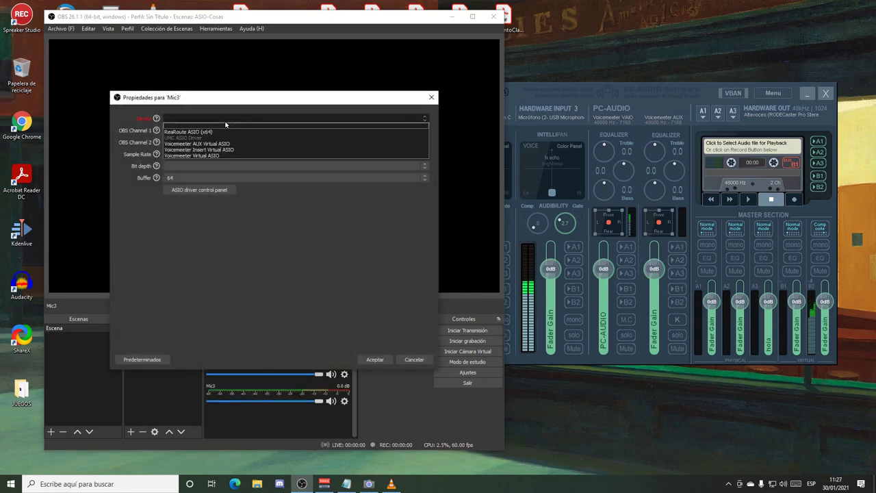
left_click(221, 143)
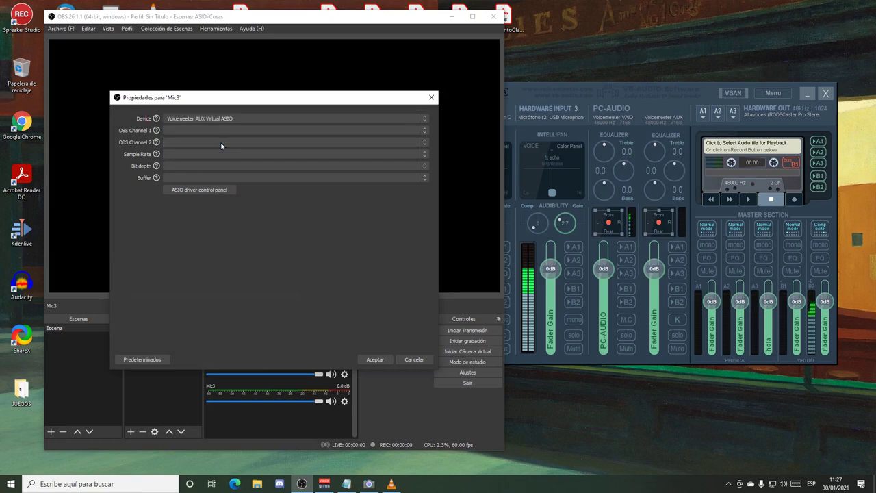
left_click(219, 132)
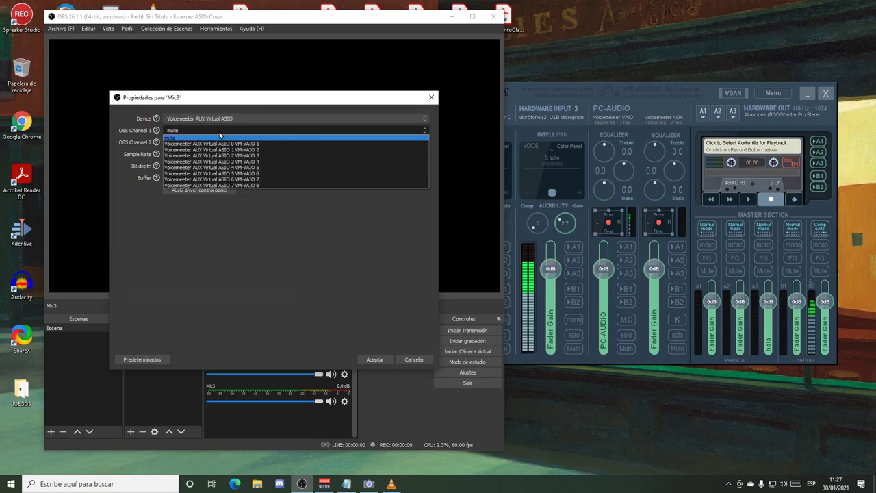
left_click(260, 167)
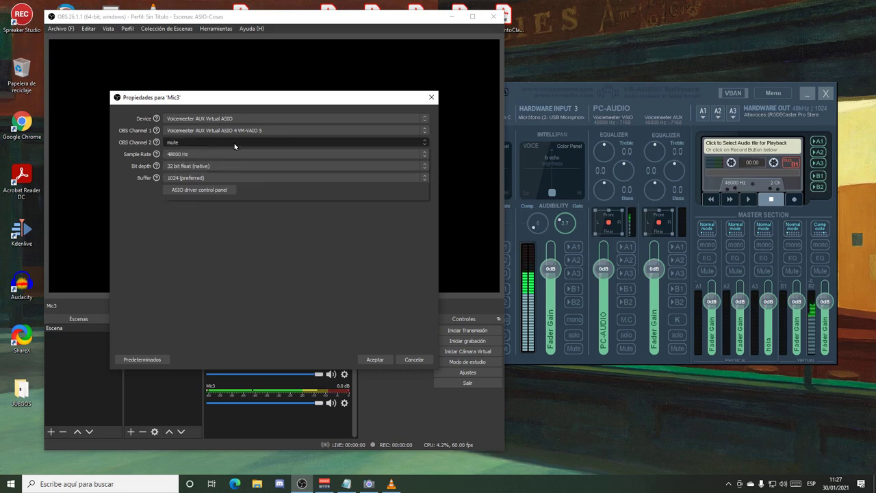
left_click(234, 143)
left_click(279, 187)
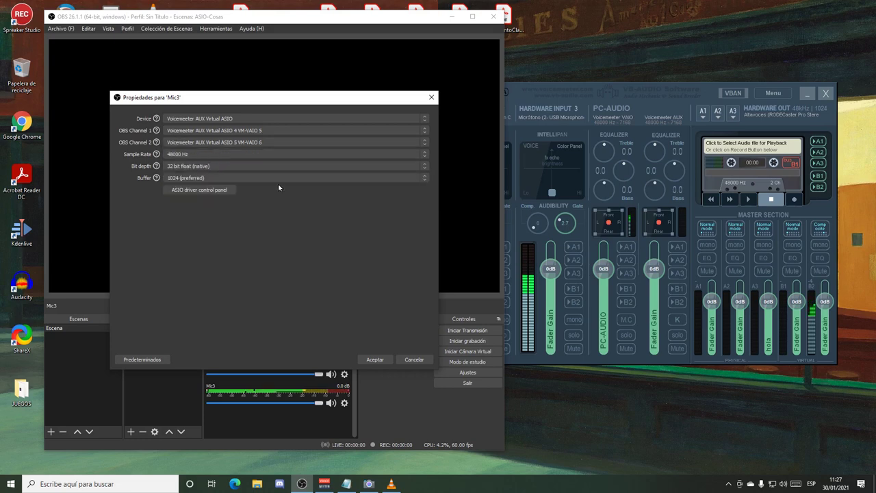
left_click(373, 359)
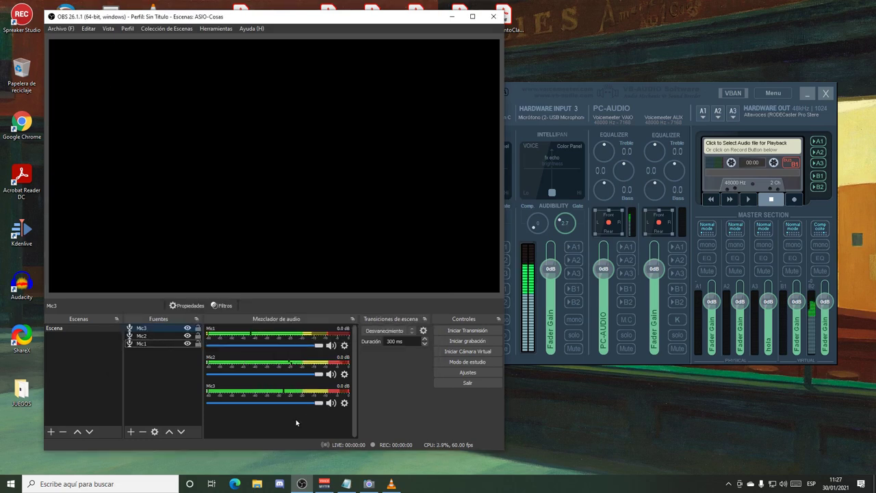
- Test Mic3 by muting Rodecaster Pro and Hardware Input 2 in Voicemeeter while moving the Hardware Input 3 fader down and up
left_click(551, 269)
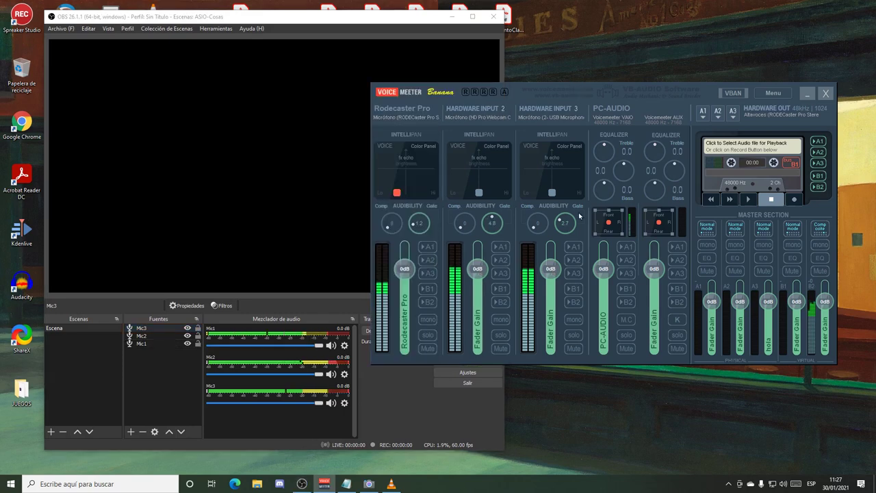
left_click_drag(552, 269, 551, 291)
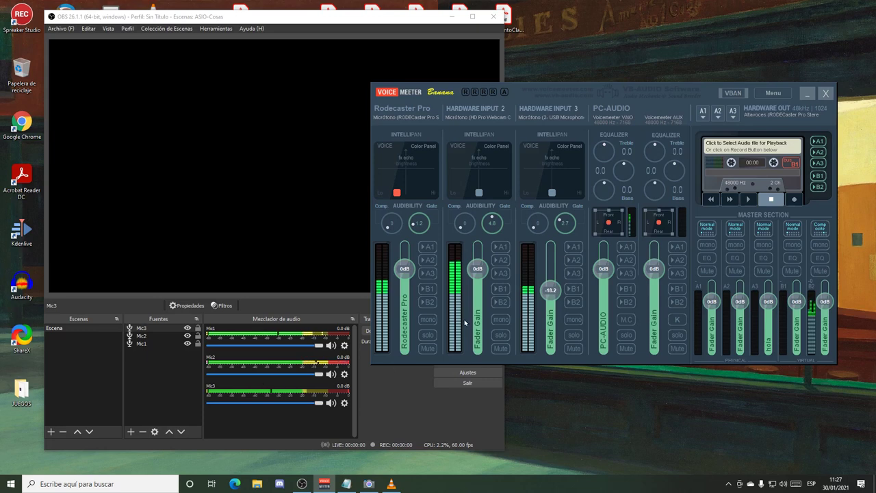
left_click(500, 349)
left_click(428, 348)
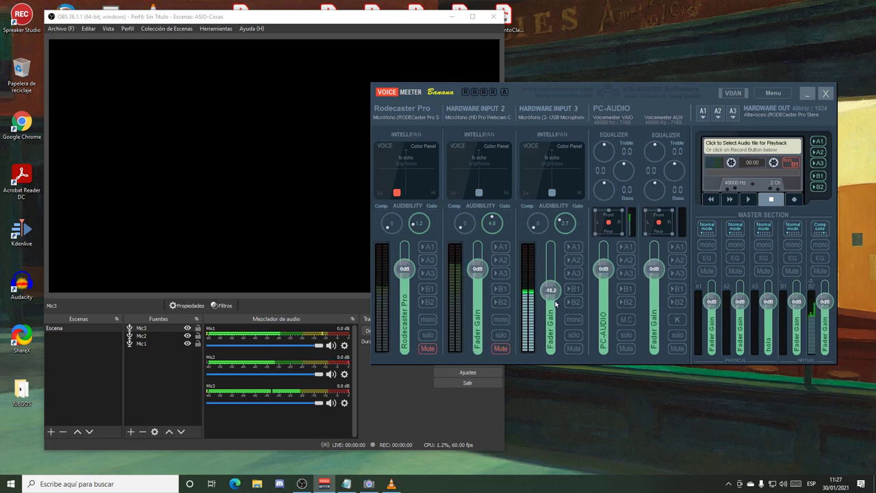
left_click_drag(547, 291, 547, 280)
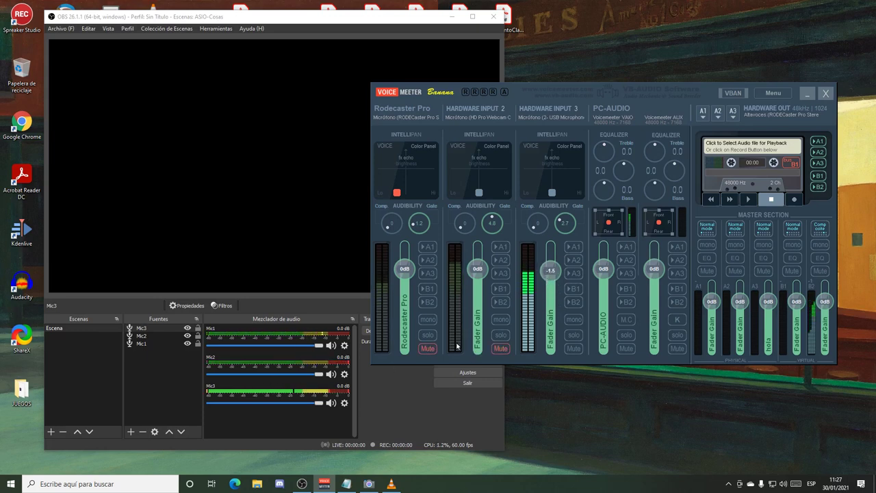
mouse_move(548, 270)
left_mouse_down()
mouse_move(549, 295)
mouse_move(550, 260)
left_mouse_up()
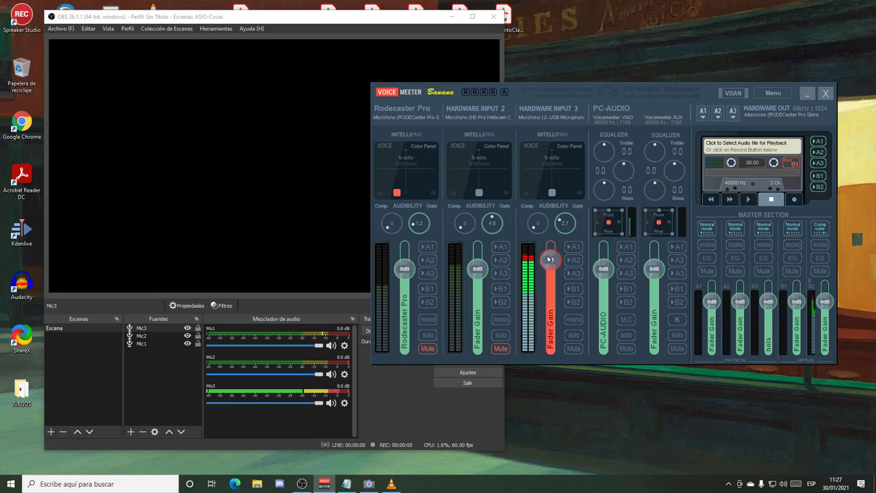
- Reset the Hardware Input 3 fader to 0 dB and unmute Hardware Input 2 and Rodecaster Pro
double_click(549, 259)
left_click(500, 348)
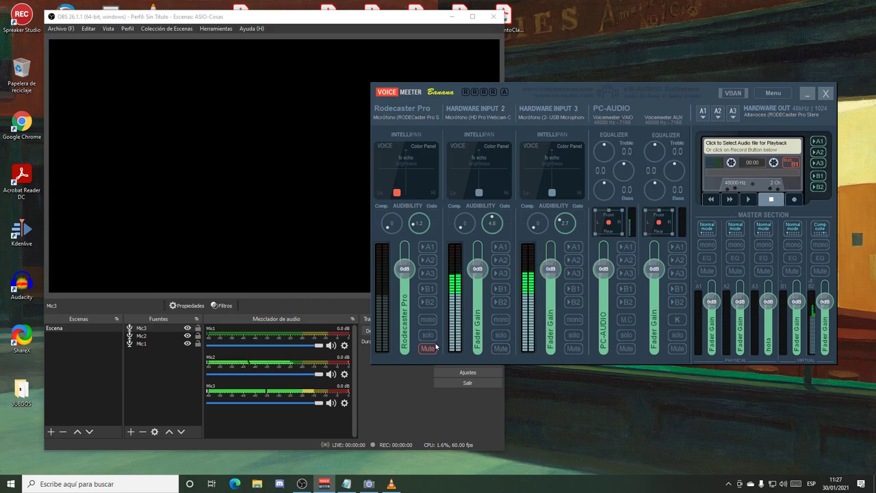
left_click(434, 347)
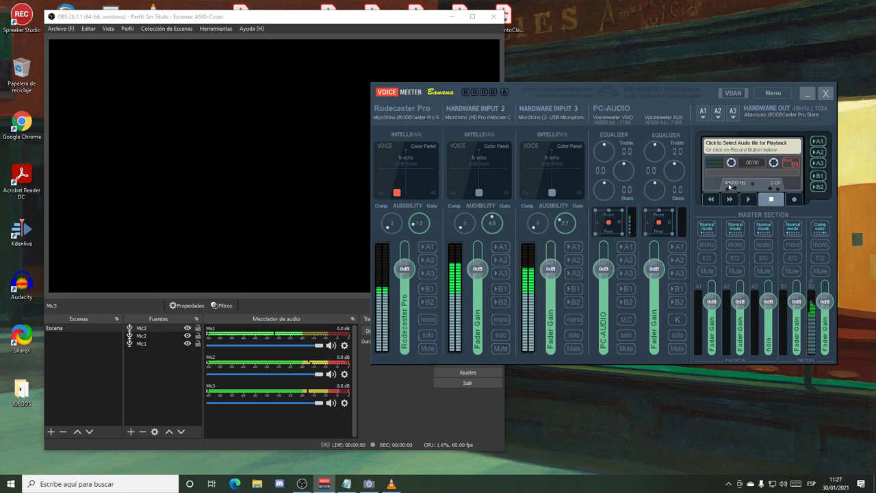
- Check which Patch Composite channels carry input 4 in Voicemeeter's System Settings / Options, and close the window
left_click(772, 93)
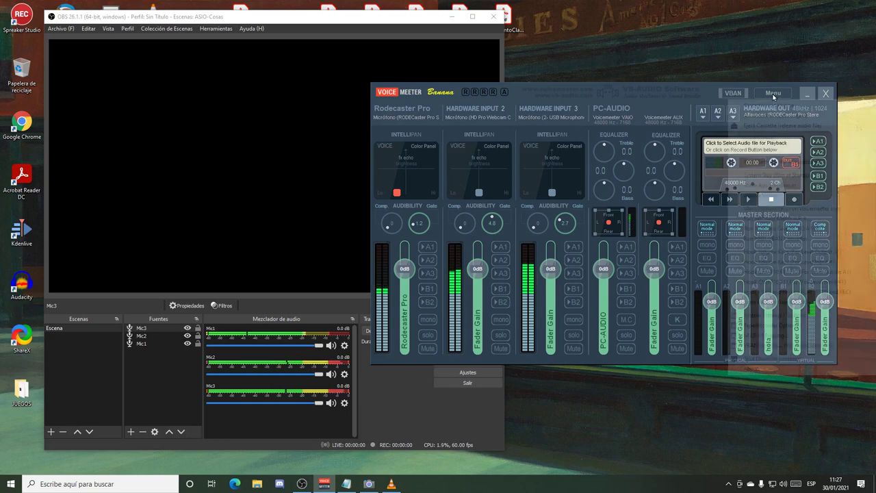
left_click(792, 316)
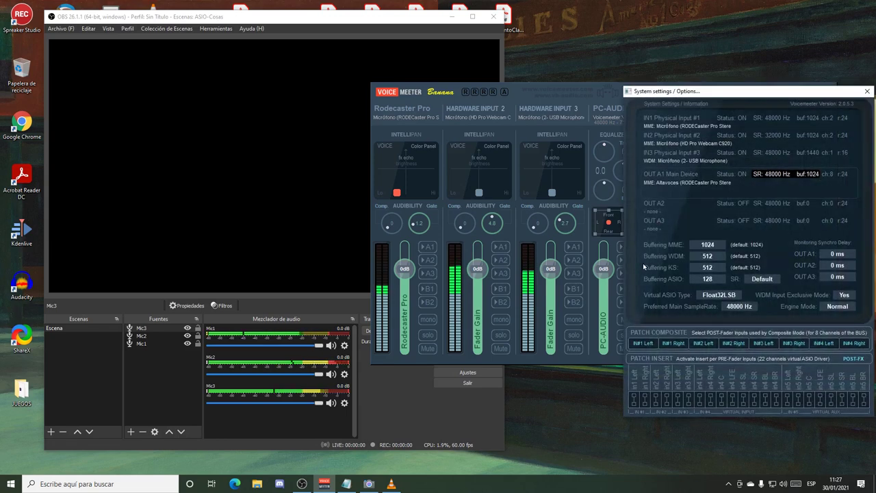
left_click_drag(768, 109, 439, 38)
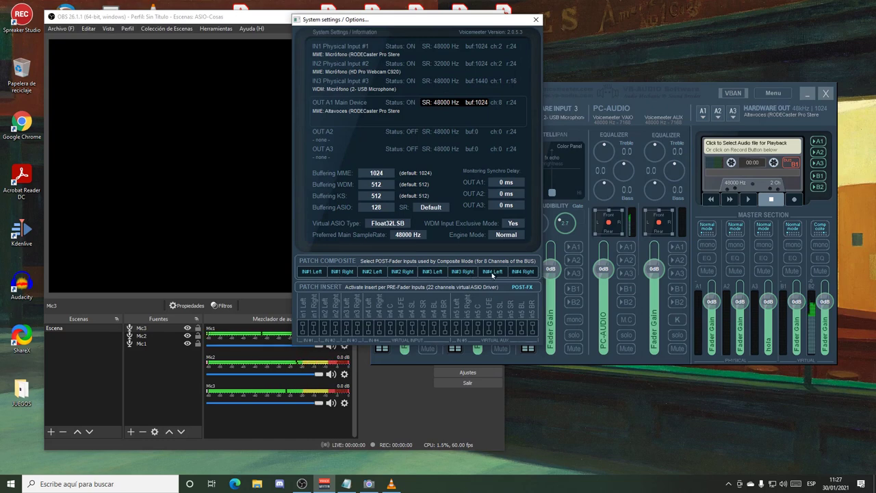
left_click(535, 19)
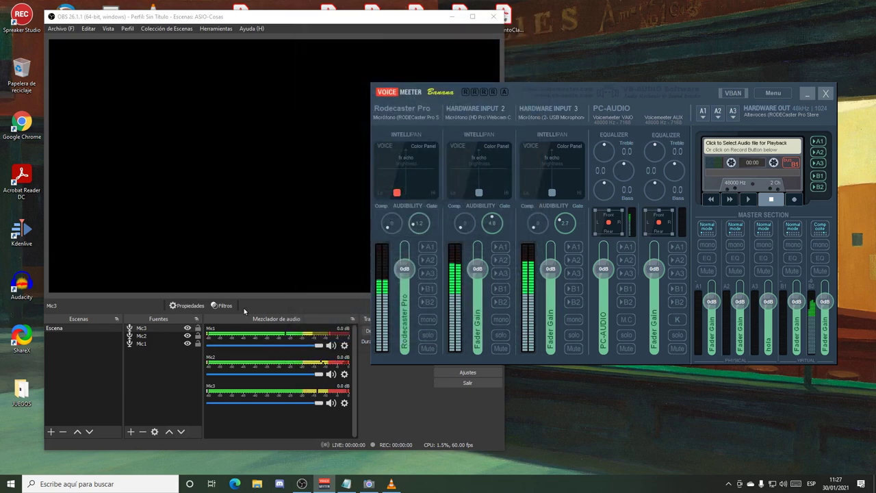
- Add a new ASIO input source named AudioPC to the OBS scene
left_click(131, 431)
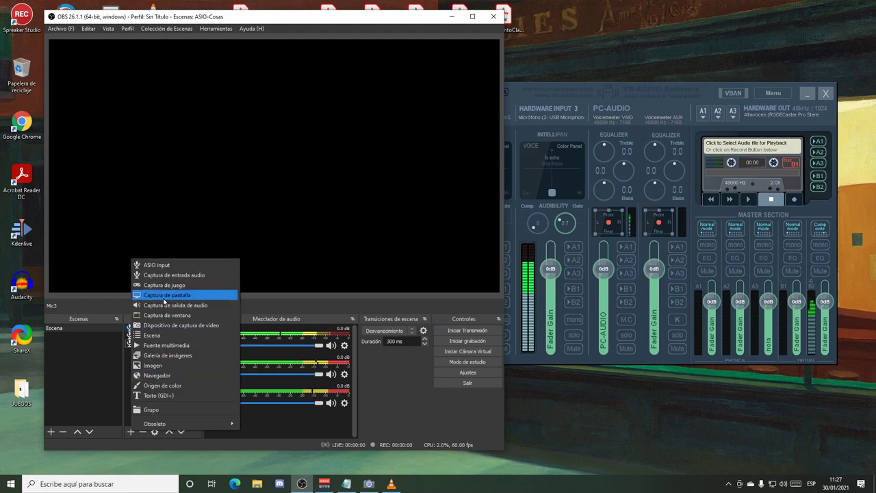
left_click(173, 268)
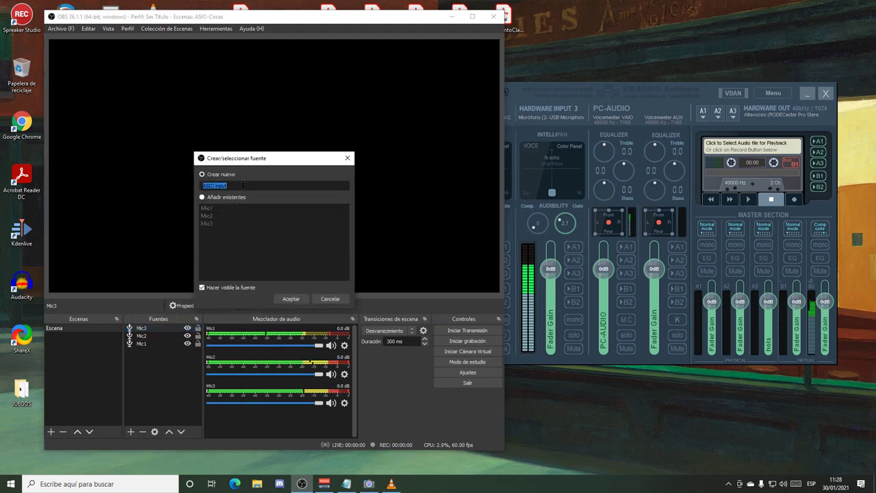
type("Au")
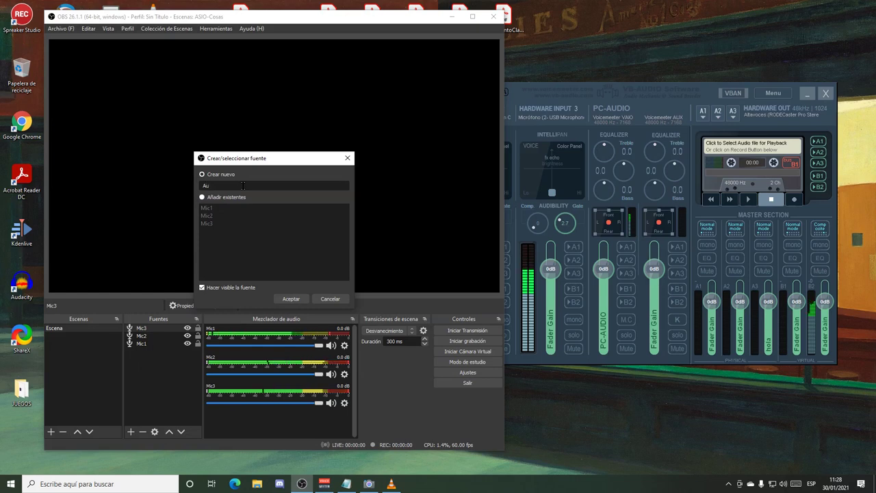
type("dioPC")
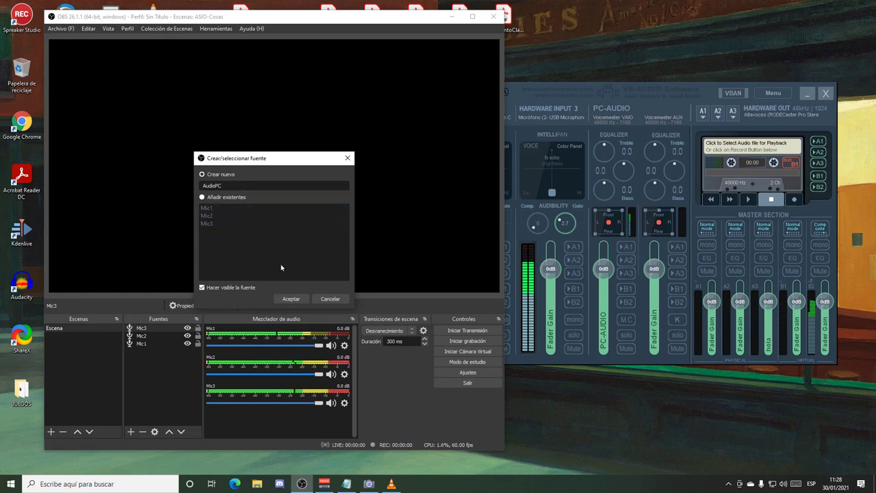
left_click(290, 300)
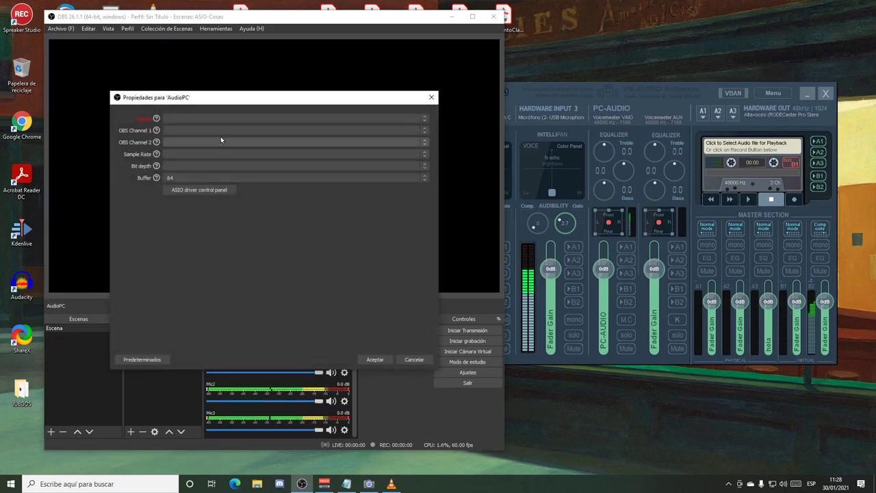
- Set the AudioPC device to Voicemeeter AUX Virtual ASIO, with VM-VAIO 7 on OBS Channel 1 and VM-VAIO 8 on OBS Channel 2, and accept
left_click(221, 119)
left_click(225, 144)
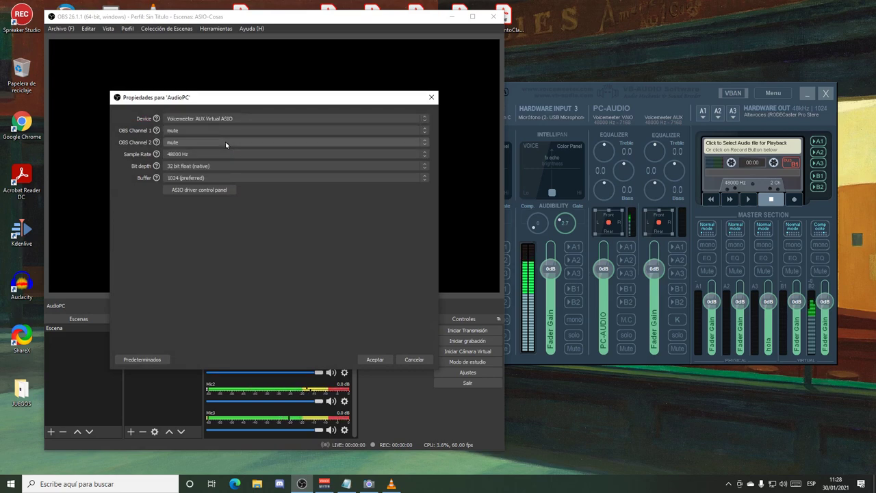
left_click(217, 131)
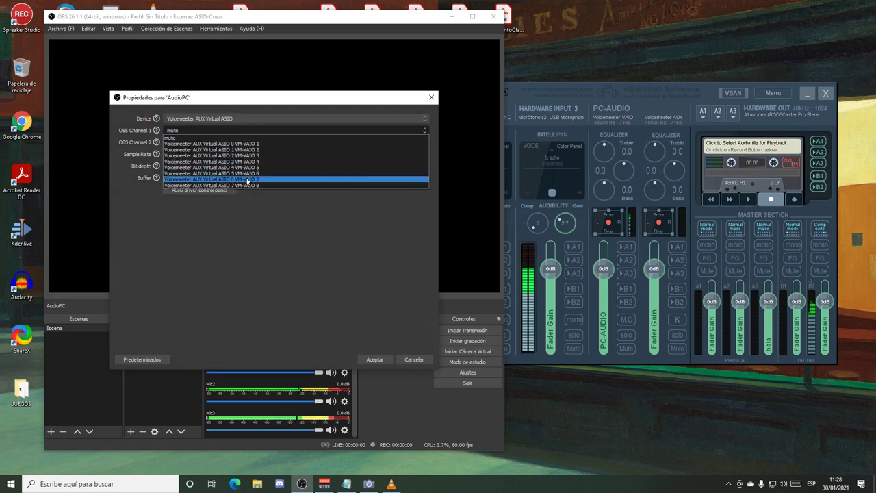
left_click(244, 180)
left_click(221, 141)
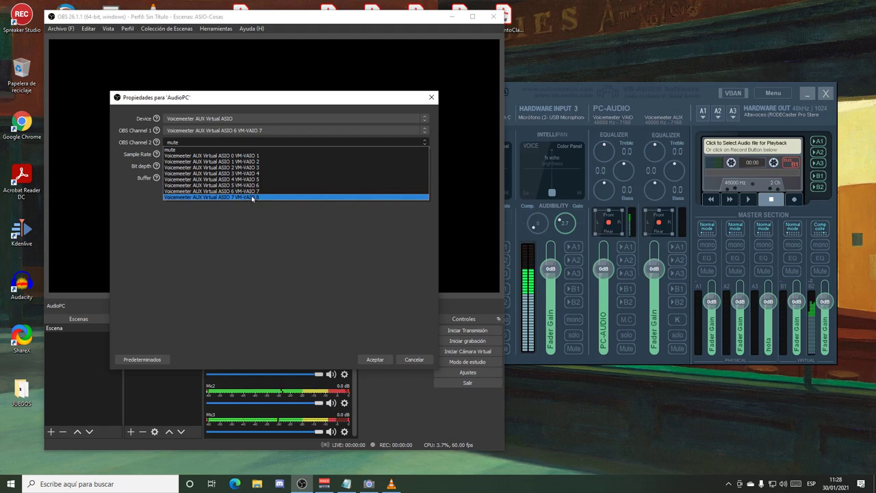
left_click(252, 197)
left_click(374, 359)
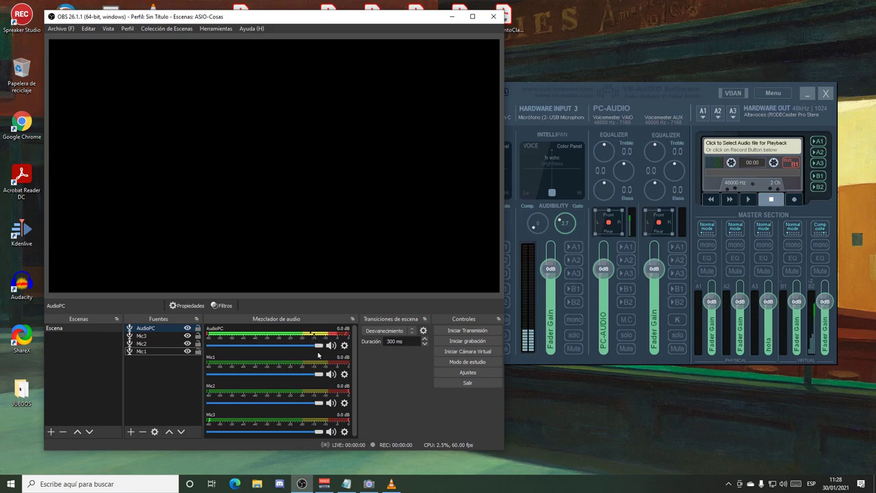
- Compare the Patch Composite assignments in Voicemeeter's System Settings / Options with the four OBS mixer sources, and view Mic1's audio options
left_click(706, 88)
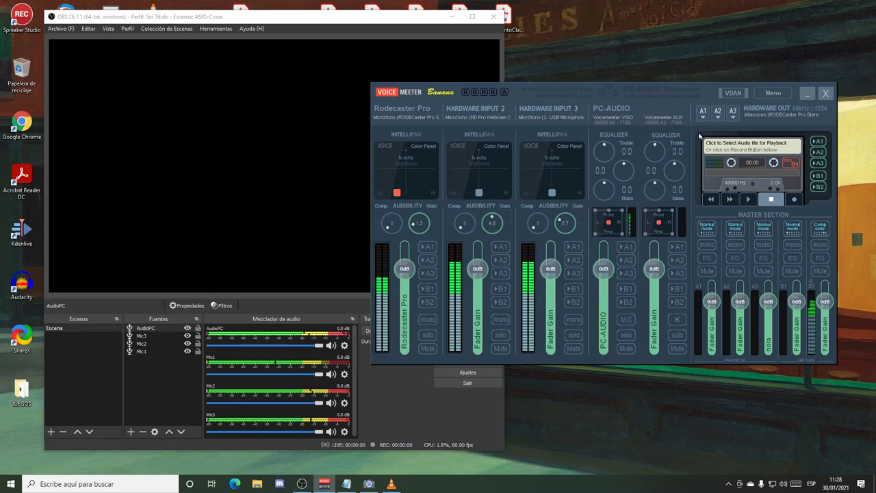
left_click(774, 93)
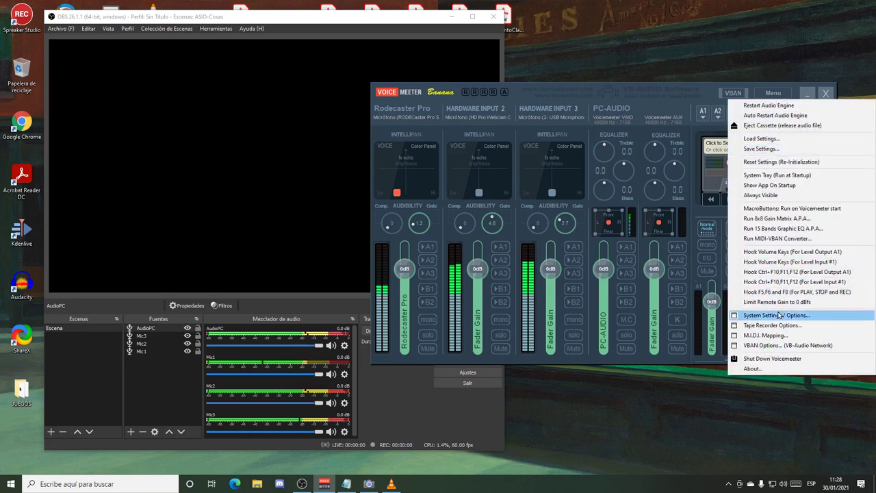
left_click(779, 315)
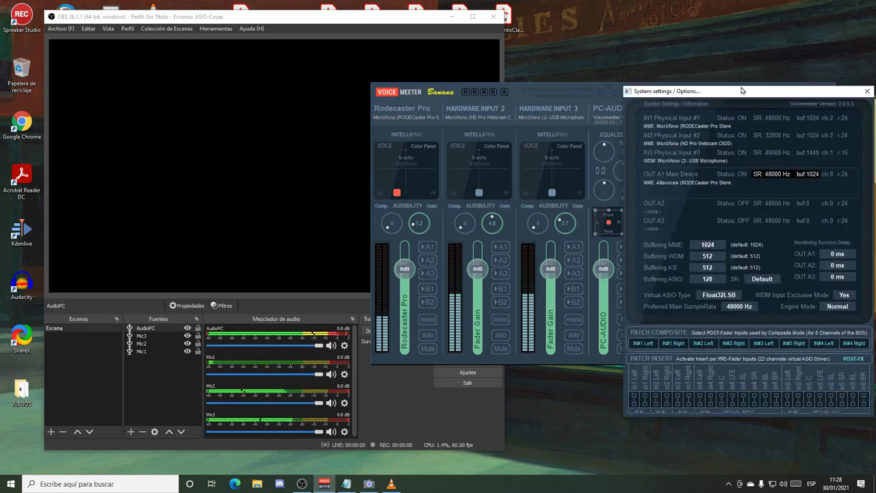
left_click_drag(741, 90, 608, 39)
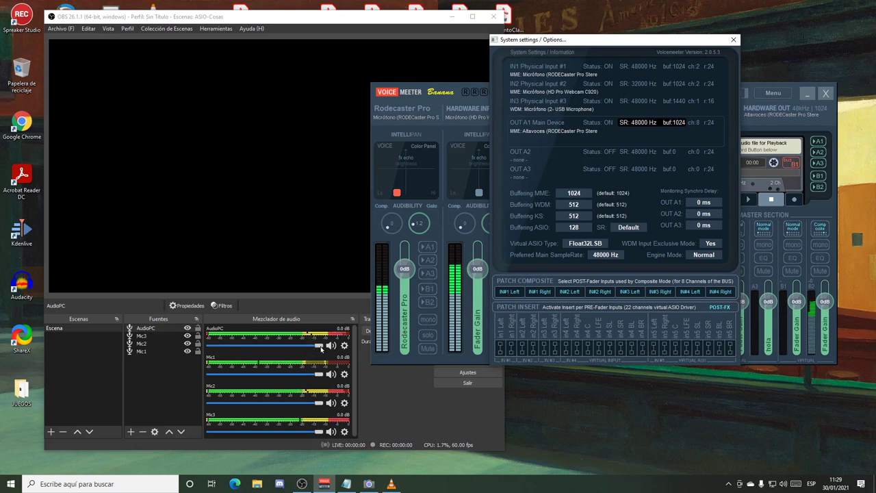
left_click(344, 374)
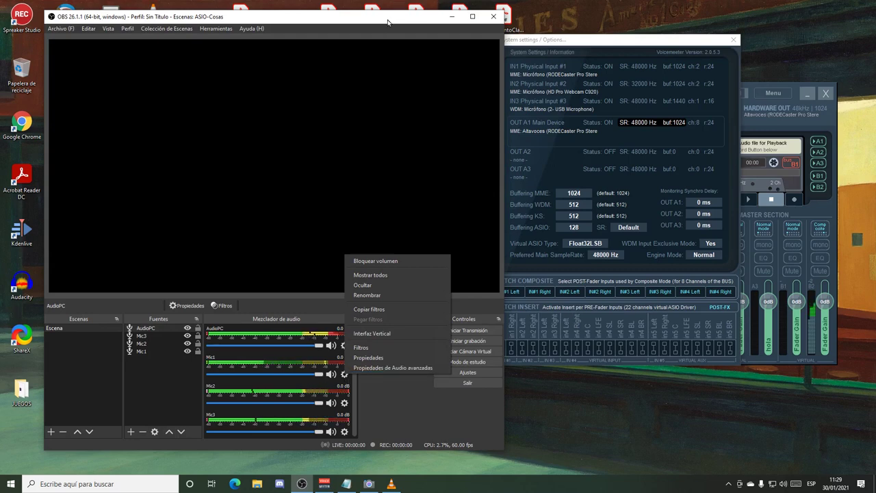
left_click(601, 46)
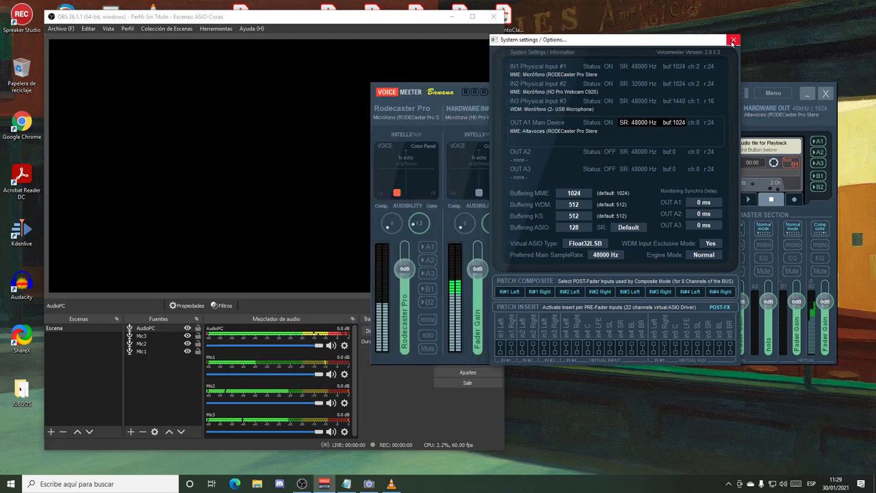
- Close Voicemeeter's settings, open OBS's advanced audio properties, and widen the window to show all six tracks
left_click(733, 39)
left_click(374, 24)
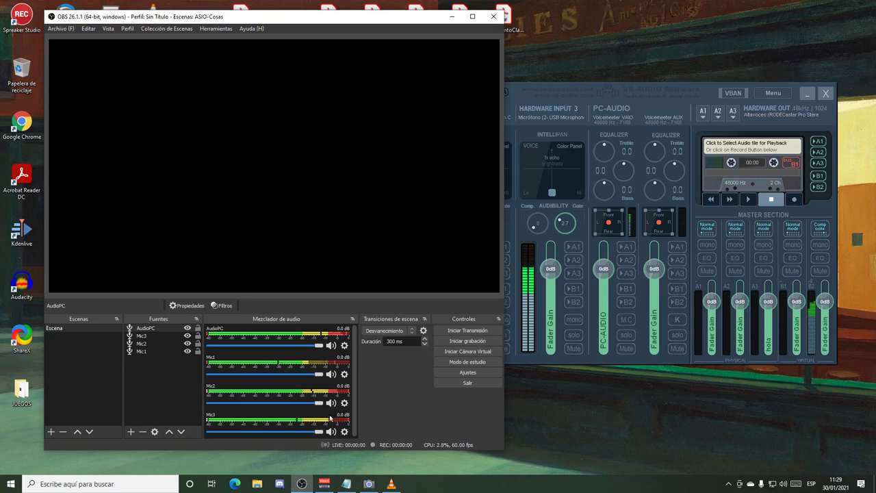
left_click(344, 346)
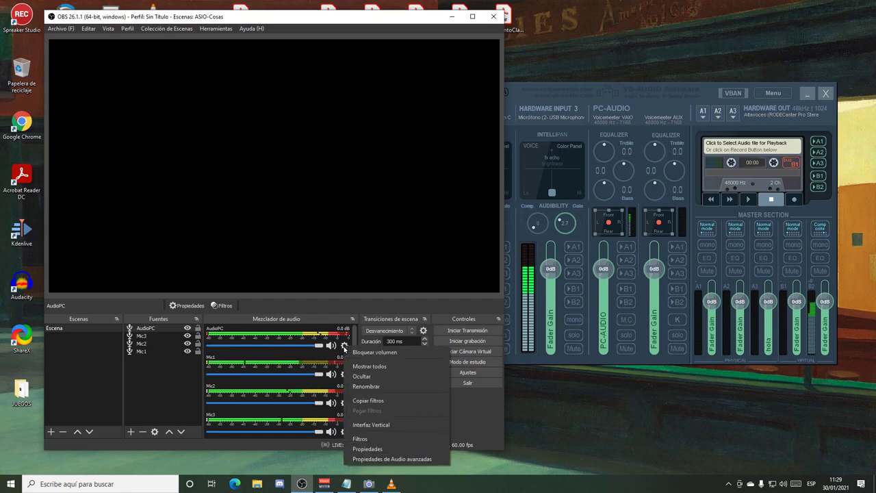
left_click(385, 459)
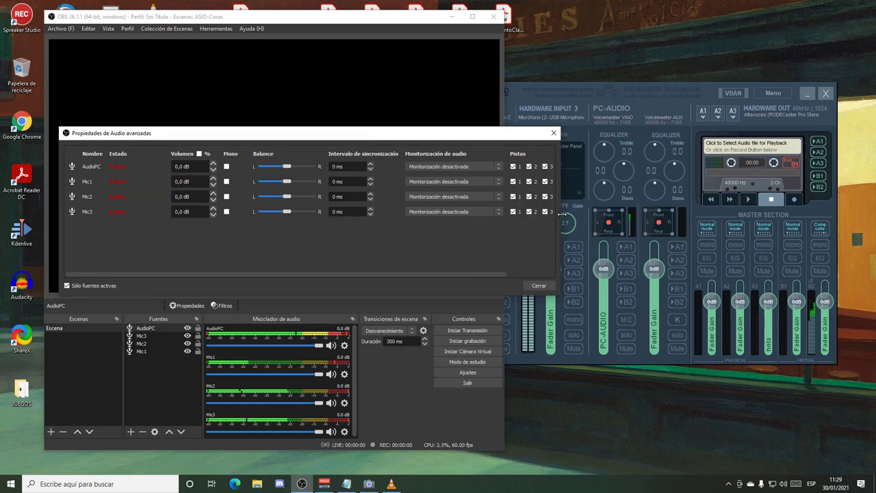
left_click_drag(559, 214, 672, 226)
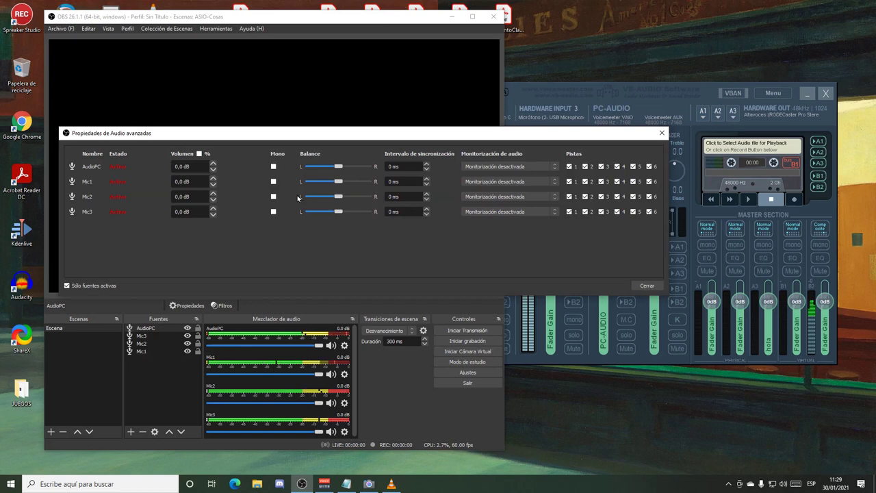
- Assign AudioPC to tracks 4 and 5, Mic1 to tracks 1 and 5, and Mic2 to tracks 2 and 5
left_click(569, 166)
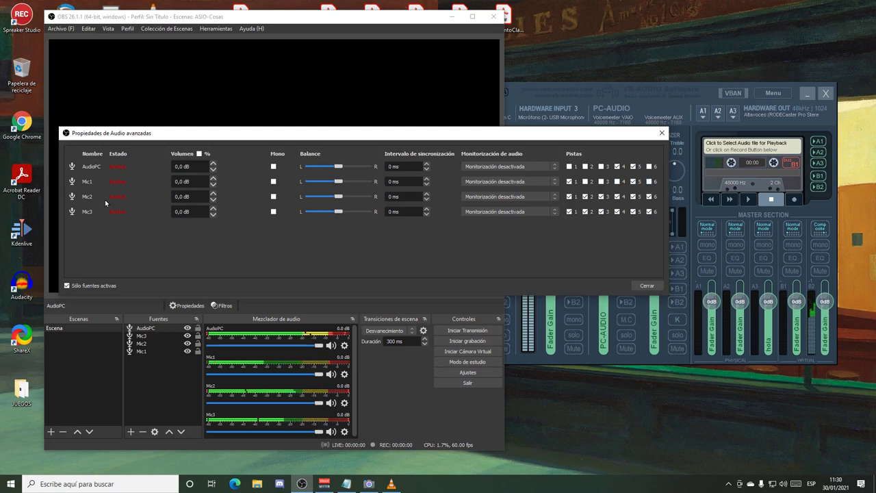
left_click(601, 197)
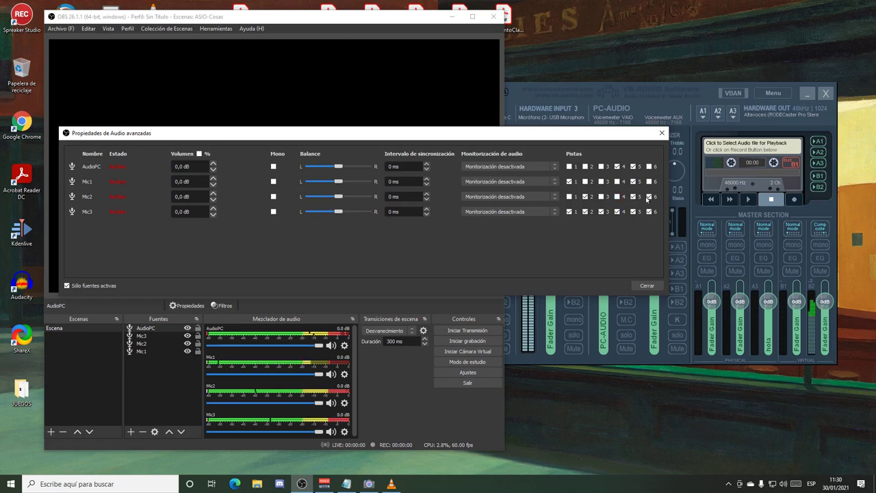
left_click(649, 197)
- Assign Mic3 only to tracks 3 and 5, and close the advanced audio properties
left_click(568, 211)
left_click(584, 211)
left_click(617, 212)
left_click(648, 211)
left_click(617, 166)
left_click(569, 181)
left_click(601, 212)
left_click(617, 167)
left_click(618, 167)
left_click(650, 283)
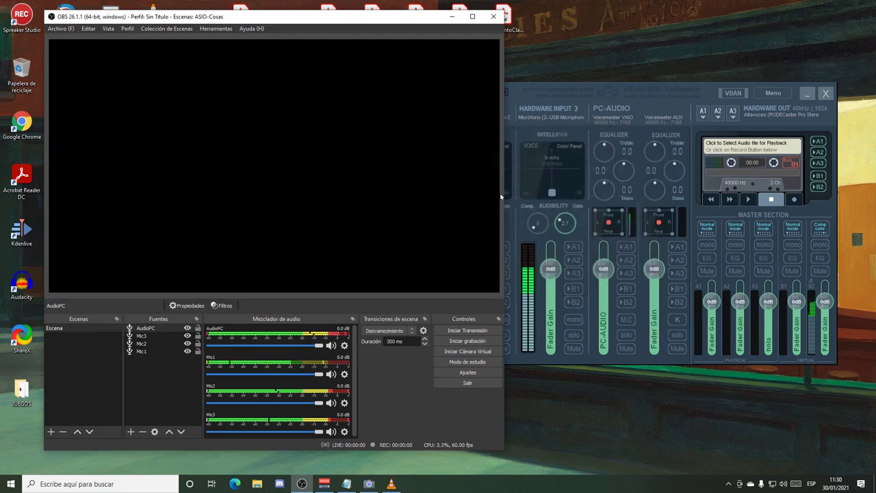
- Open the recording options (Grabación) in OBS's output settings
left_click(58, 29)
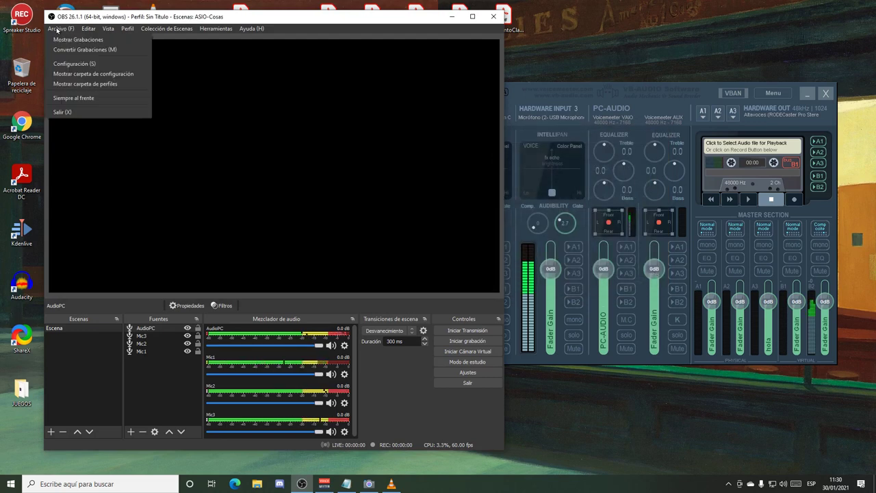
left_click(74, 64)
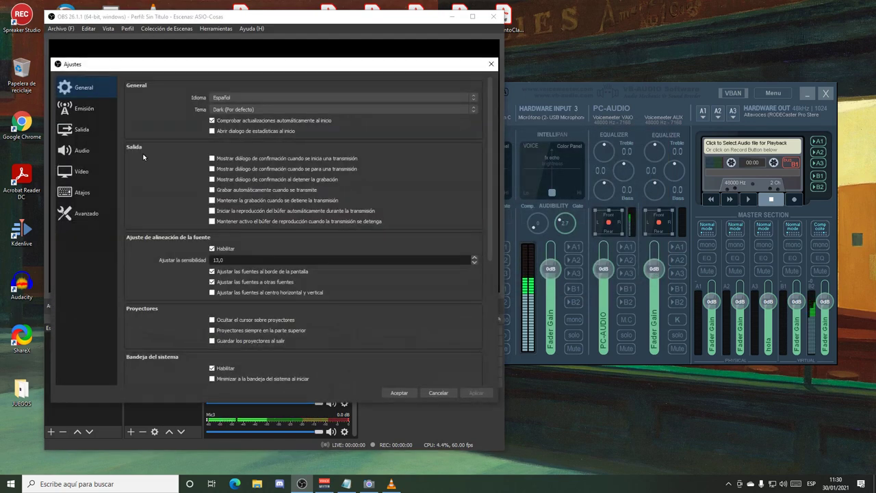
left_click(80, 130)
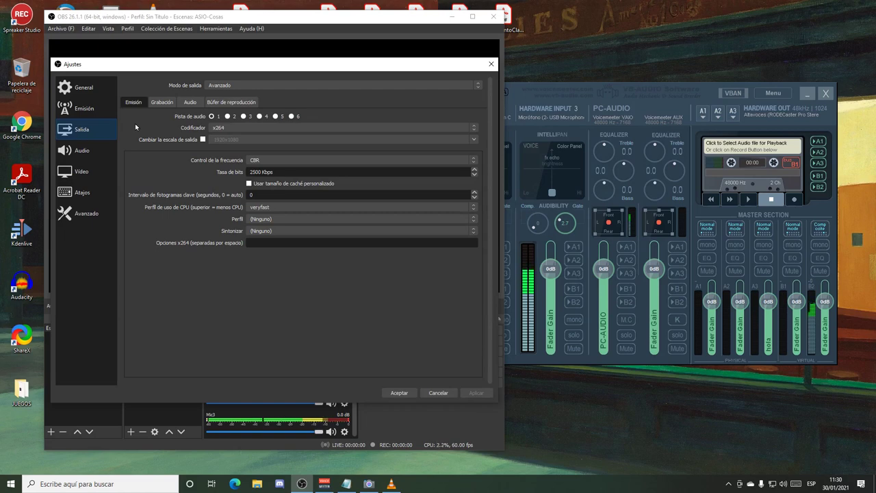
left_click(163, 102)
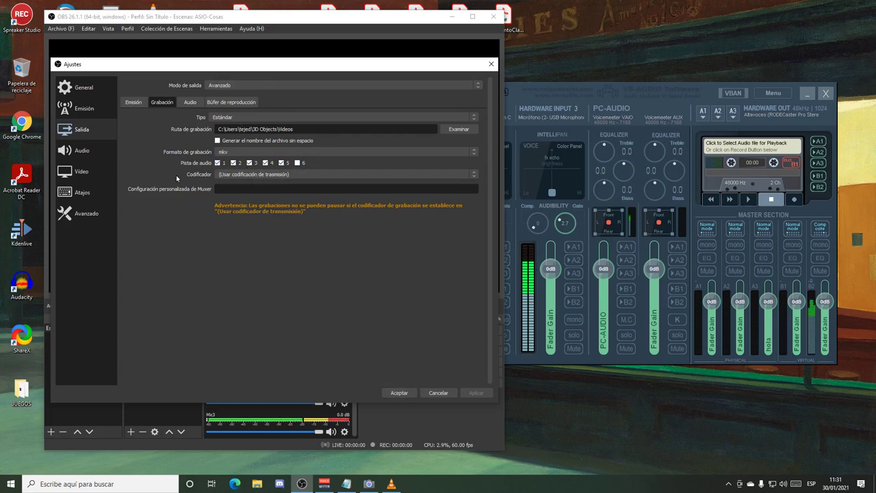
- Switch the output mode to Sencillo and return it to Avanzado
left_click(223, 89)
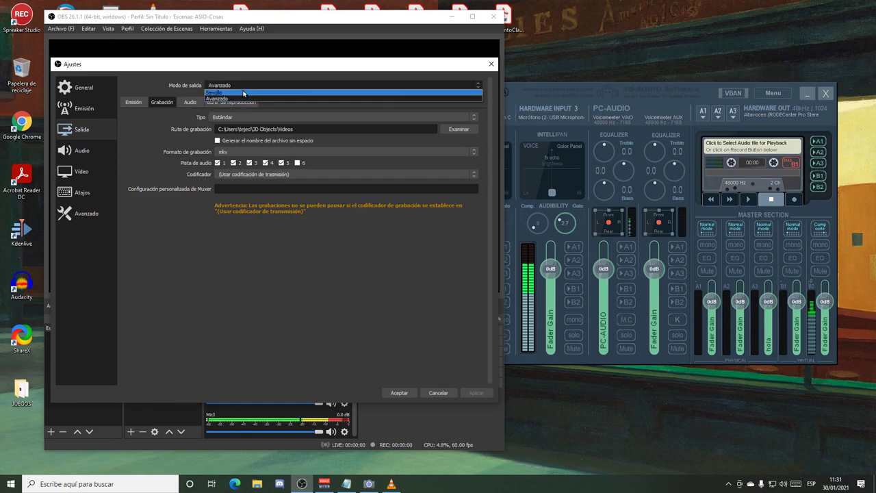
left_click(221, 85)
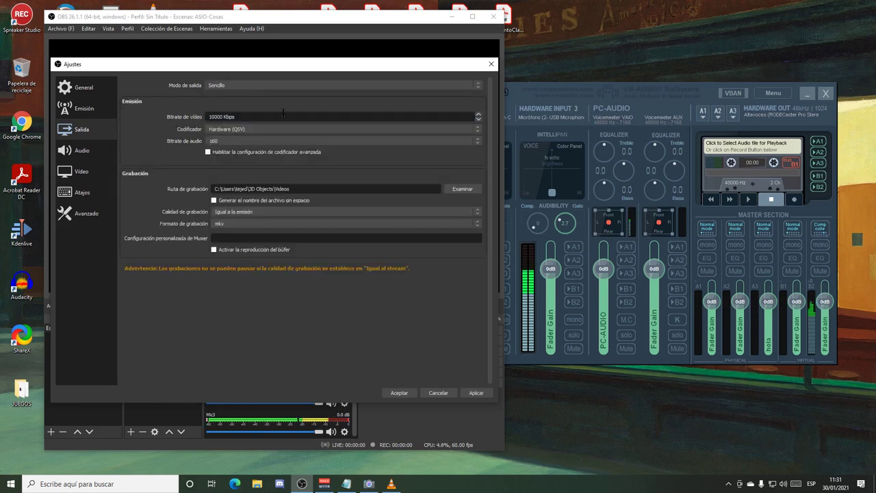
left_click(230, 86)
left_click(231, 100)
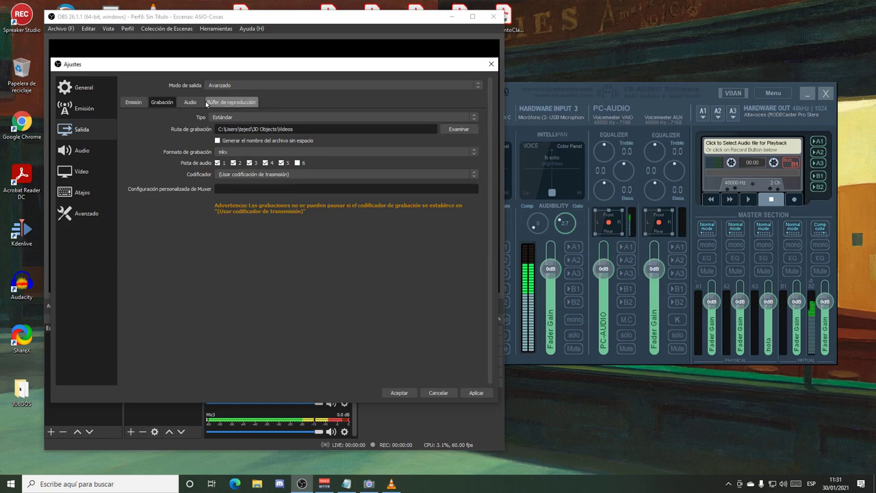
- Keep audio tracks 1 to 5 enabled for recording, then apply and accept the output settings
left_click(234, 163)
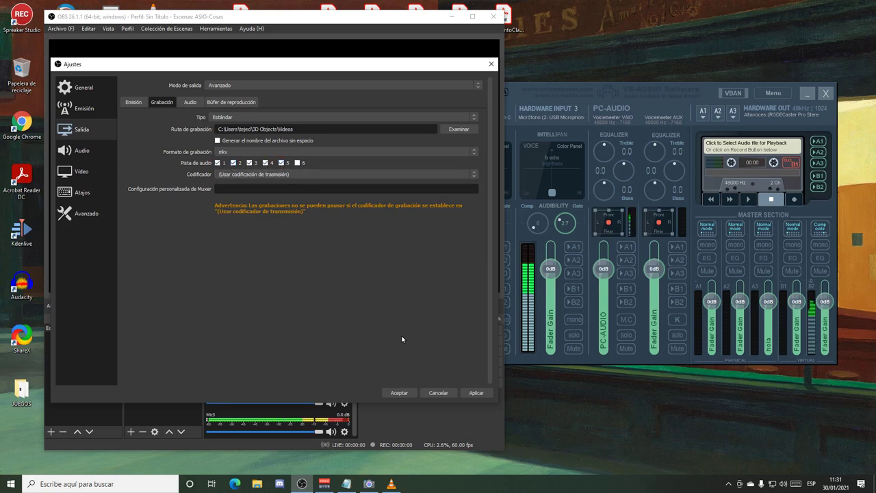
left_click(477, 394)
left_click(399, 392)
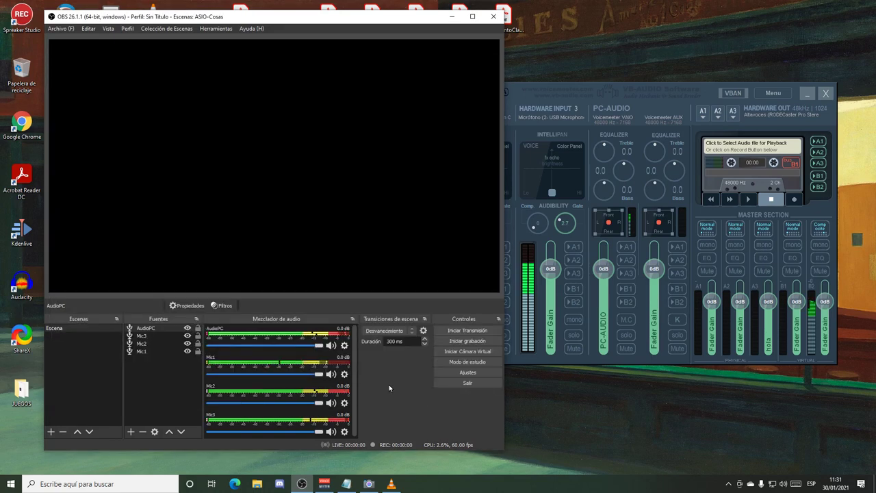
- Review each source's track assignments in the advanced audio properties, and close the window
left_click(344, 346)
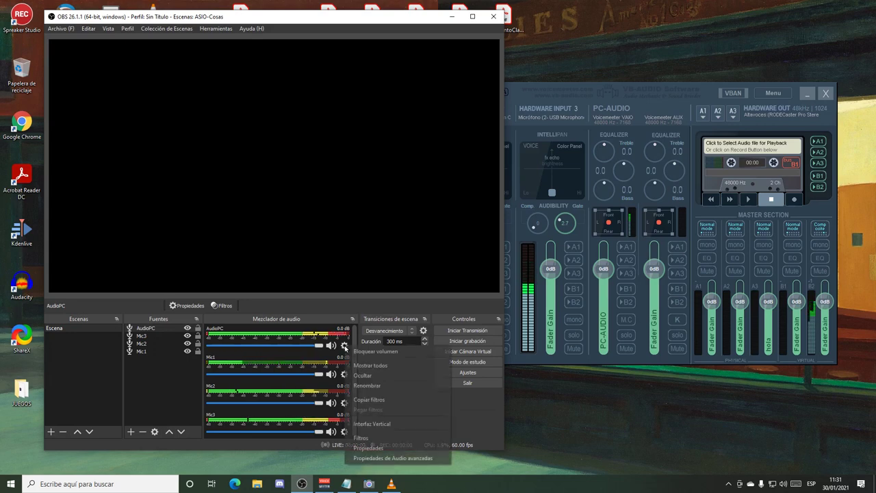
left_click(384, 460)
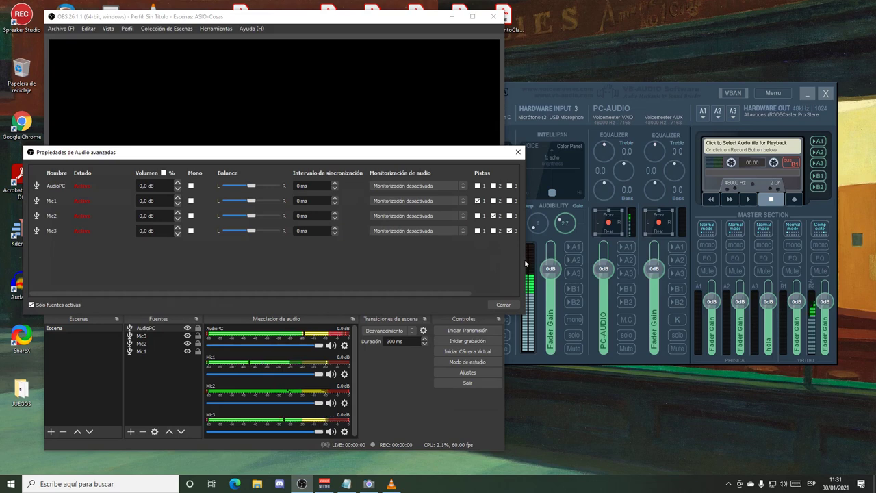
left_click_drag(525, 262, 602, 262)
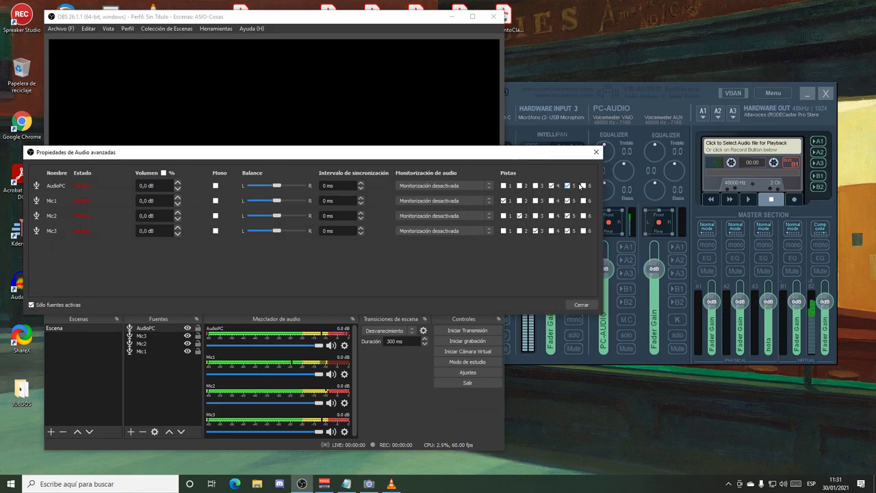
left_click(580, 305)
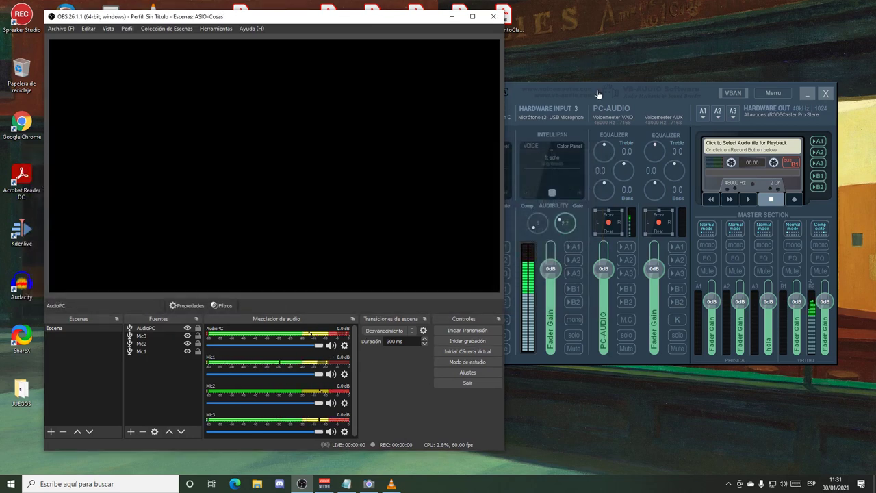
- Mute Rodecaster Pro, Hardware Input 2, Hardware Input 3 and PC-AUDIO in Voicemeeter
left_click(443, 335)
left_click(516, 336)
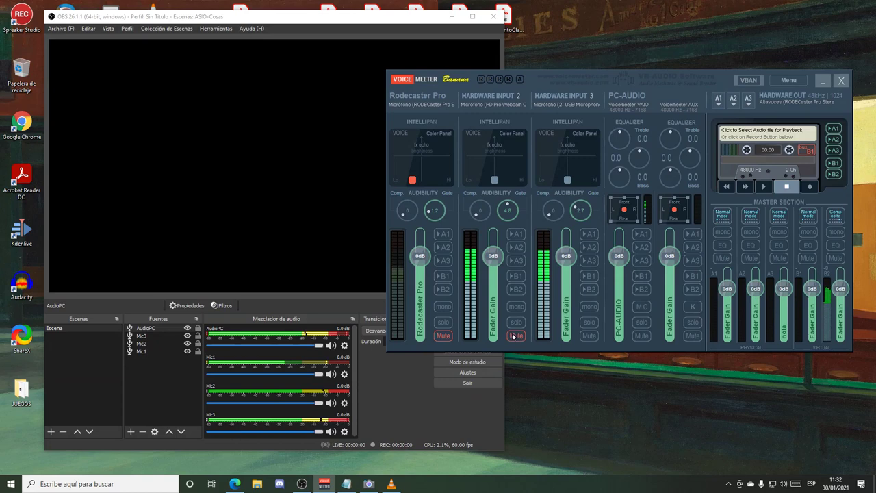
left_click(589, 335)
left_click(641, 335)
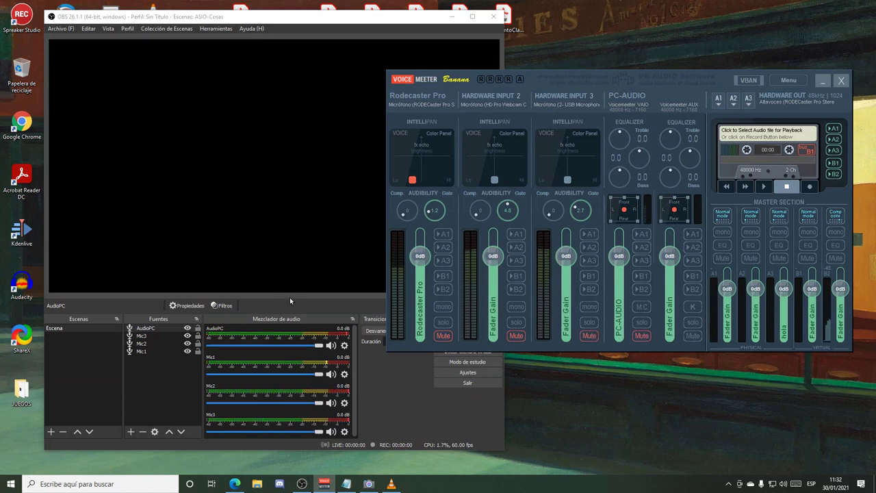
- Start recording in OBS, agreeing to record without a video source
left_click(347, 20)
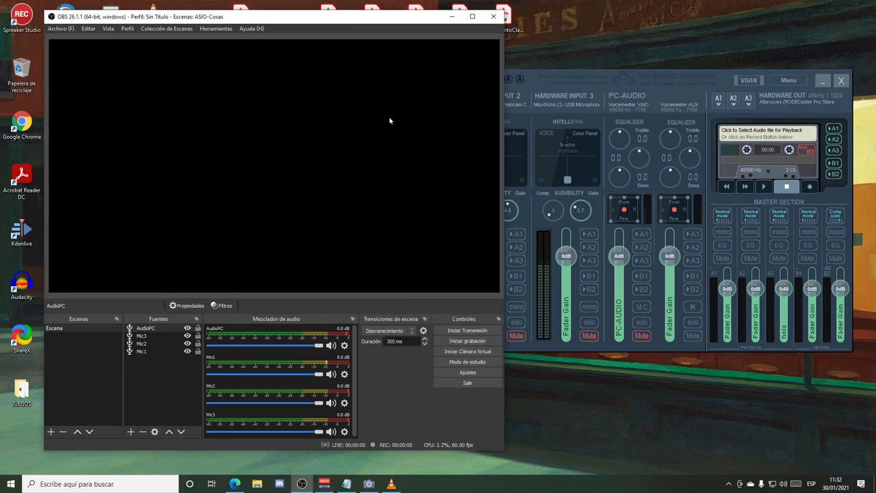
left_click(466, 341)
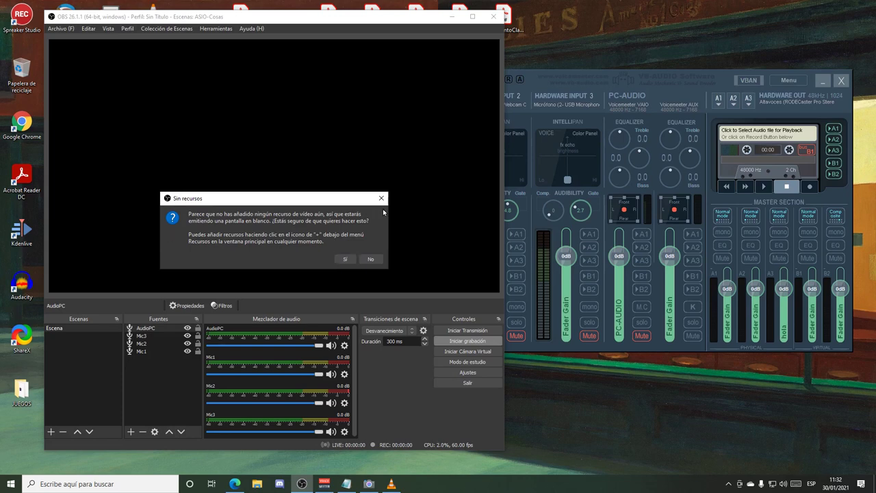
left_click(344, 260)
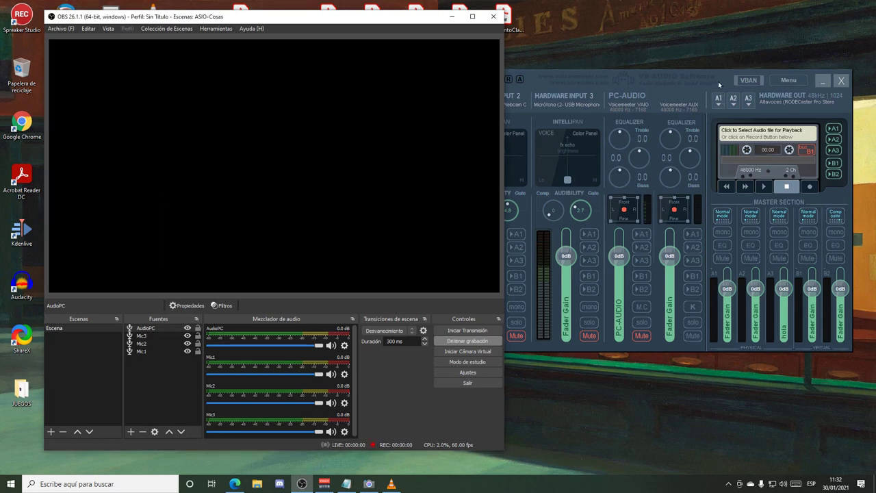
- While recording, unmute and re-mute Rodecaster Pro, Hardware Input 2, Hardware Input 3 and PC-AUDIO one after another in Voicemeeter
left_click(718, 81)
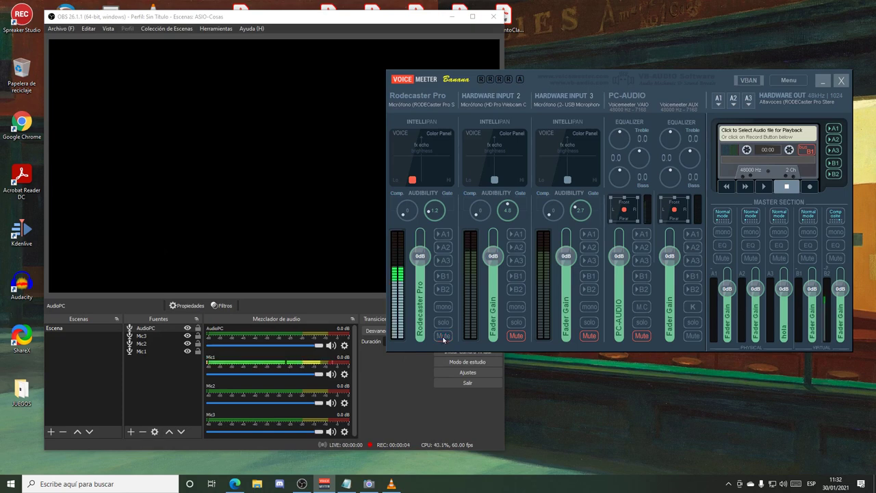
left_click(443, 336)
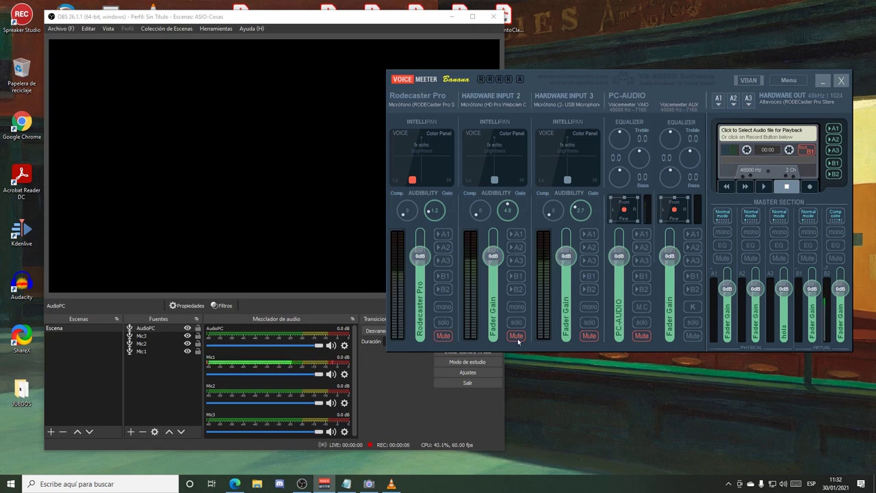
left_click(518, 336)
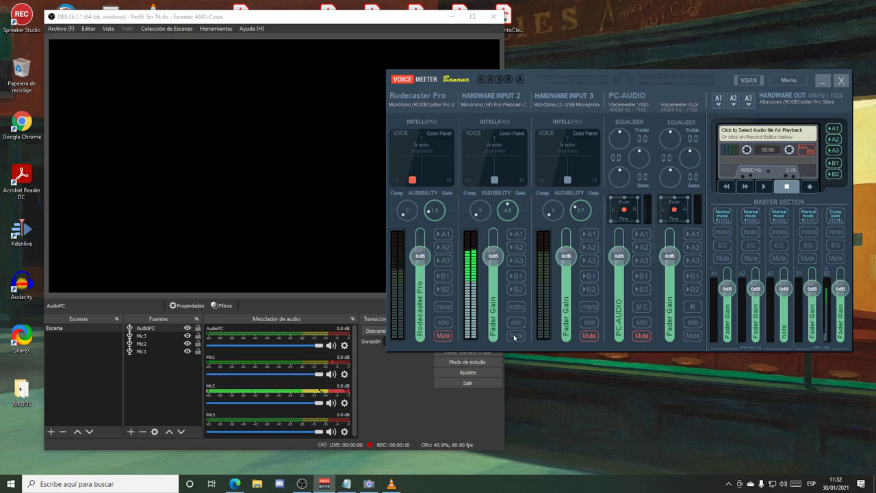
left_click(516, 335)
left_click(588, 336)
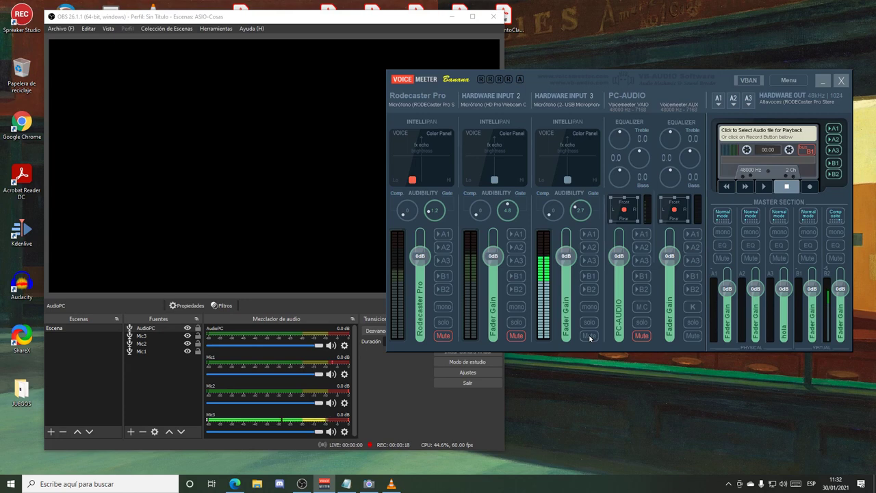
left_click(589, 336)
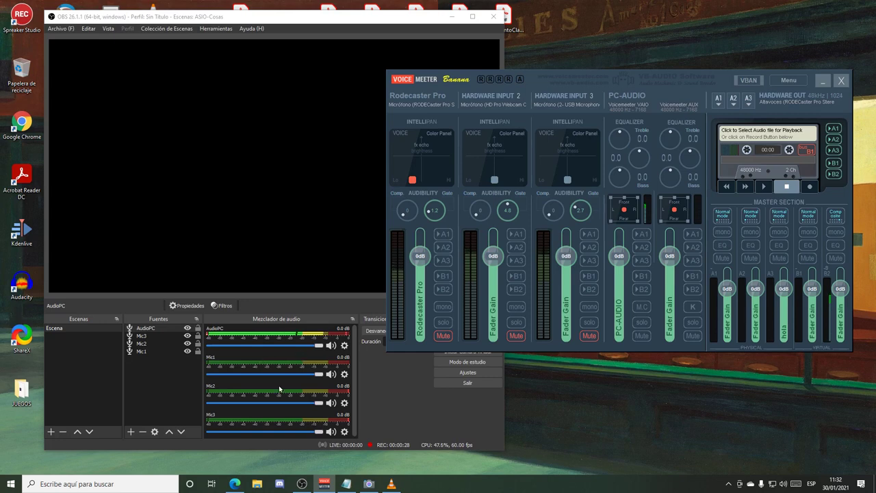
left_click(643, 335)
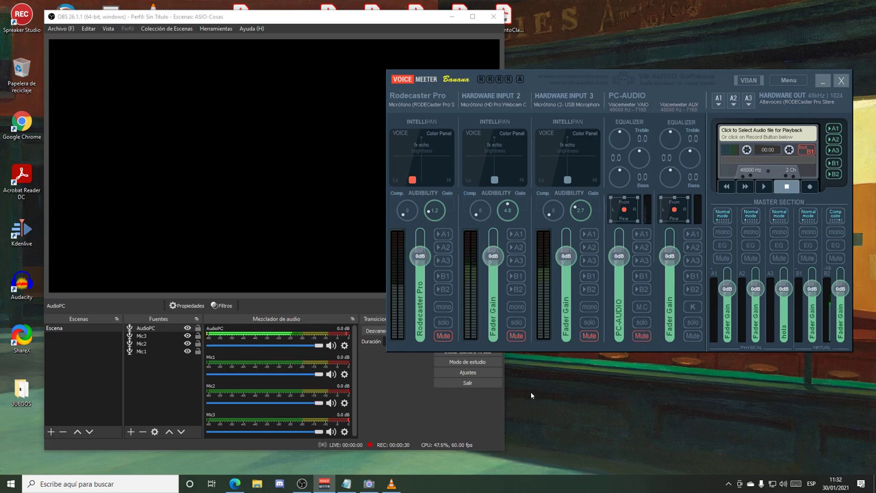
- Unmute PC-AUDIO, Hardware Input 3, Hardware Input 2 and Rodecaster Pro so all four sources record together
left_click(643, 336)
left_click(592, 335)
left_click(516, 335)
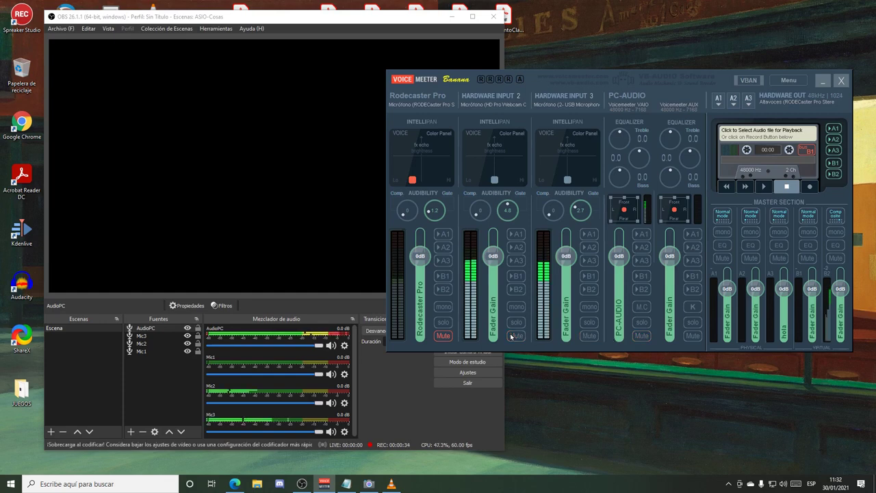
left_click(442, 335)
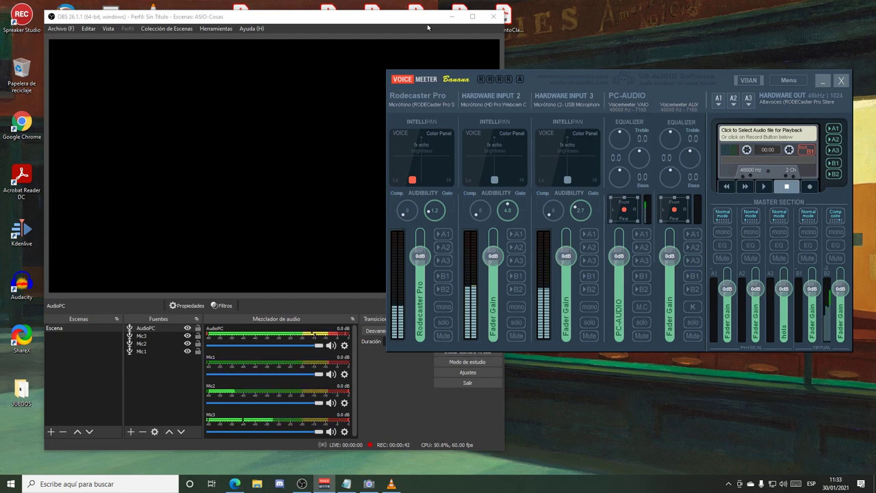
- Stop the OBS recording and bring Voicemeeter back to the front
left_click(479, 354)
left_click(477, 343)
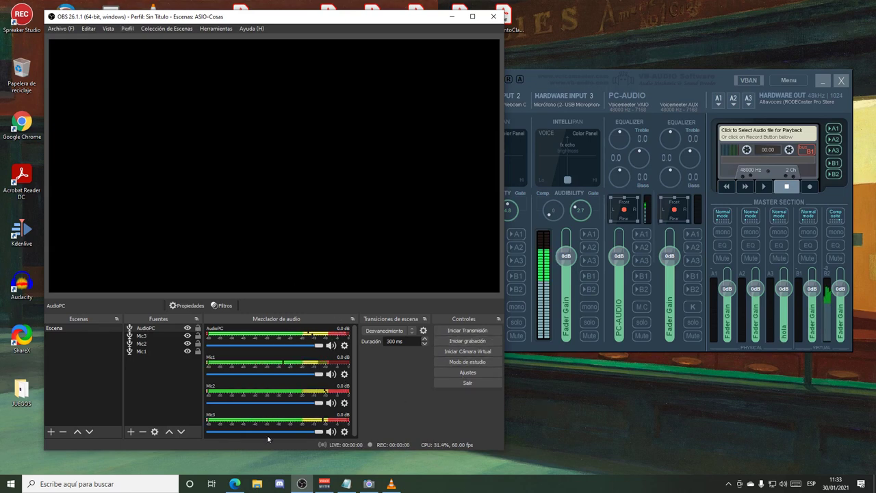
left_click(723, 80)
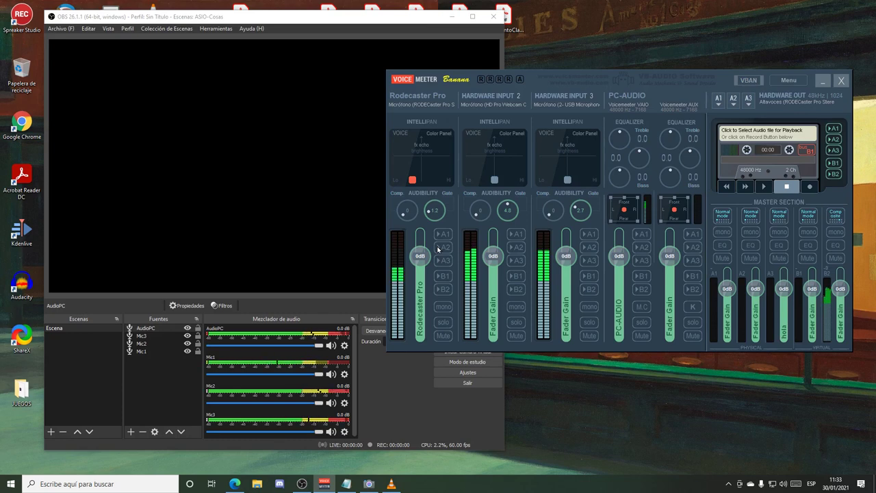
- Launch Audacity, then move its window aside and make it narrower so part of the desktop stays uncovered
left_click(119, 483)
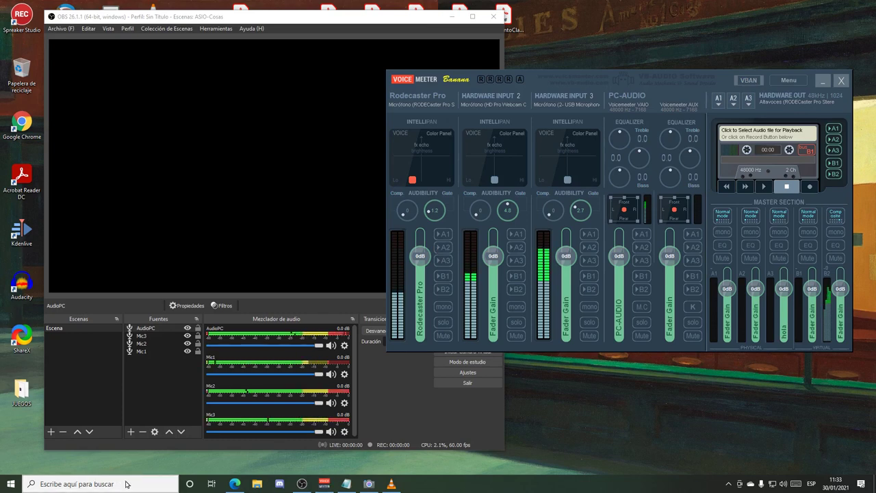
type("au")
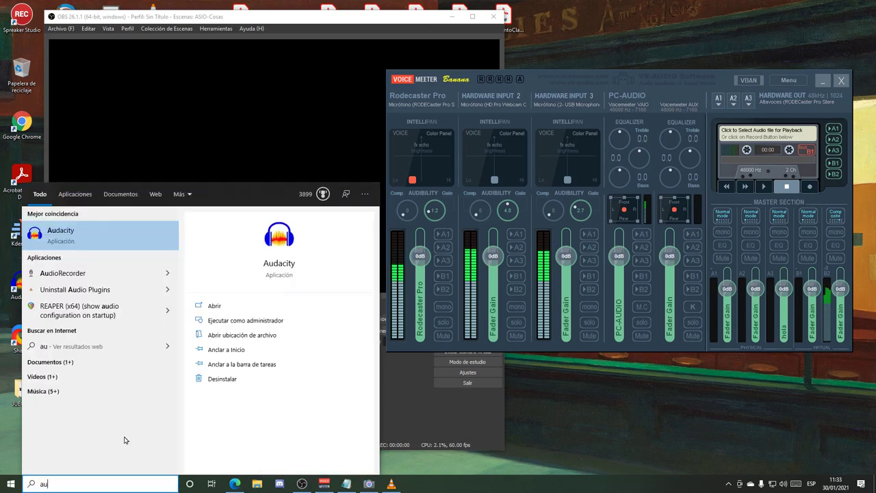
key("Return")
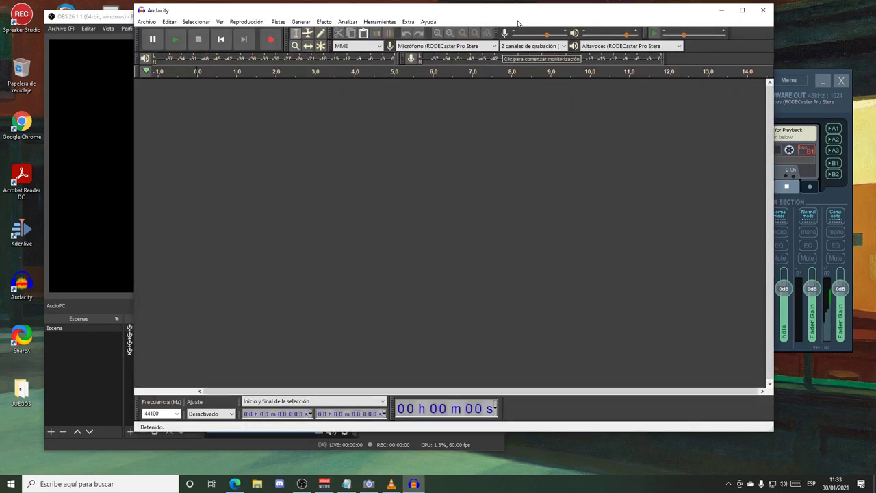
left_click_drag(518, 23, 407, 20)
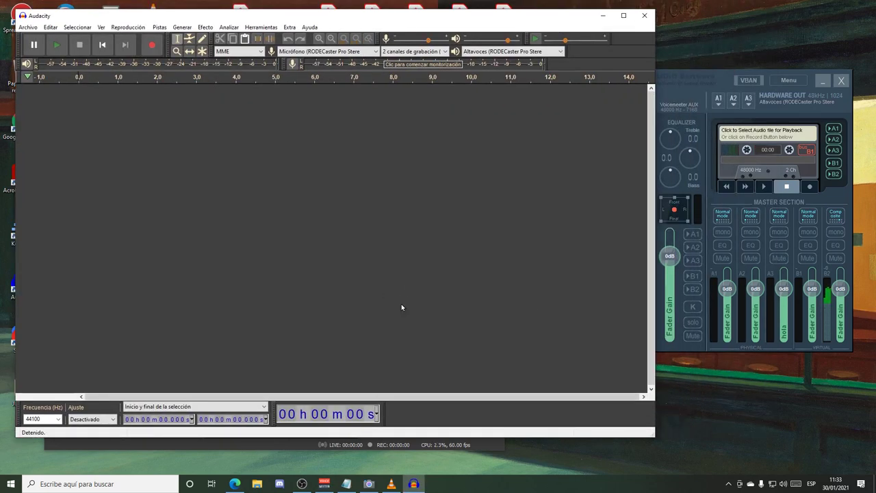
left_click_drag(652, 434, 578, 449)
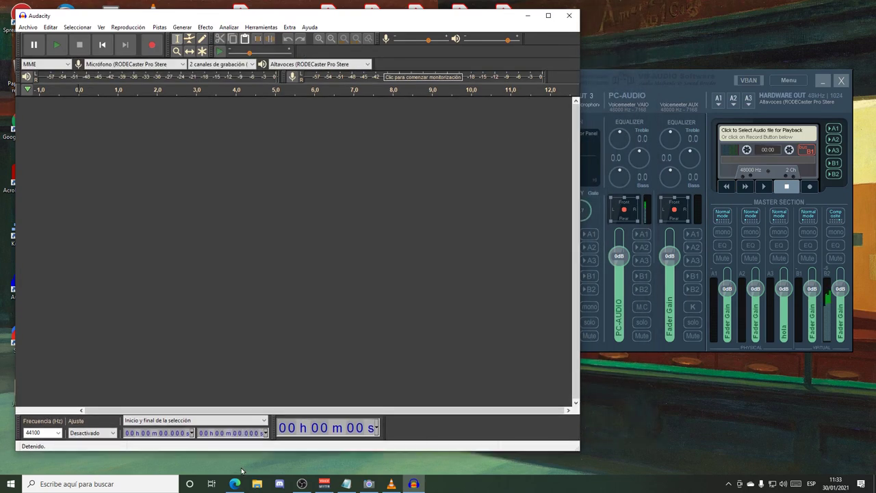
left_click(257, 483)
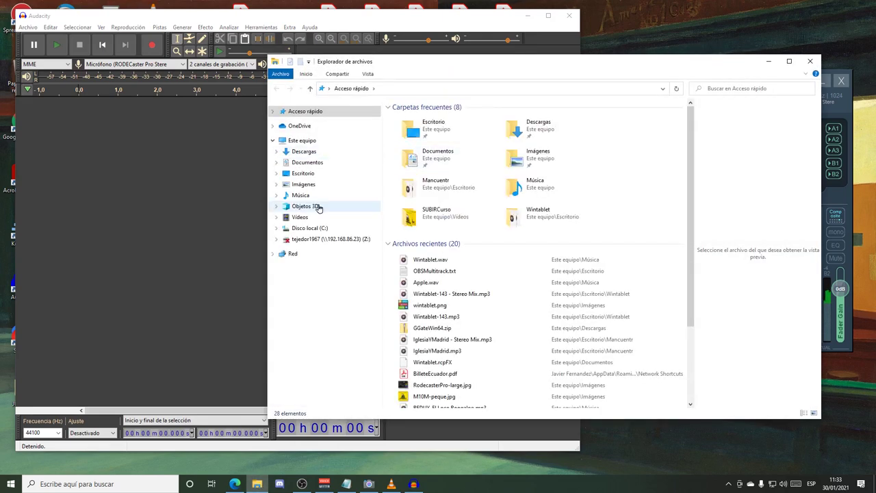
left_click(318, 208)
double_click(415, 130)
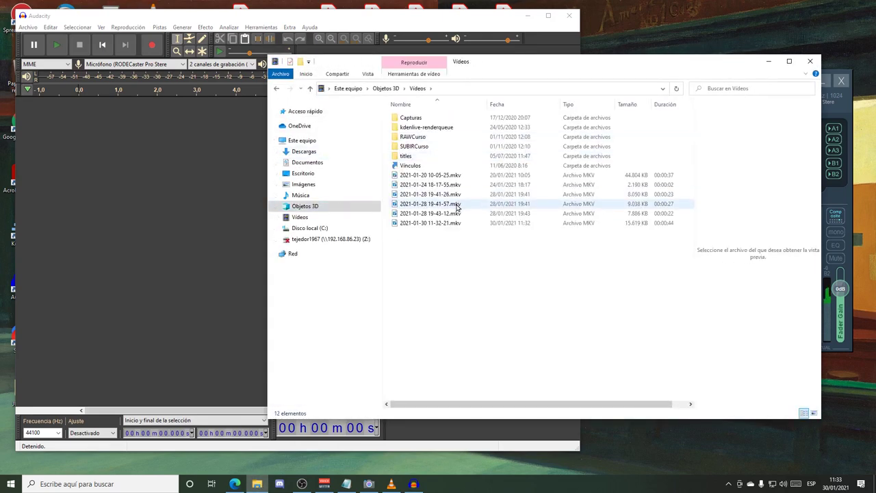
left_click(504, 225)
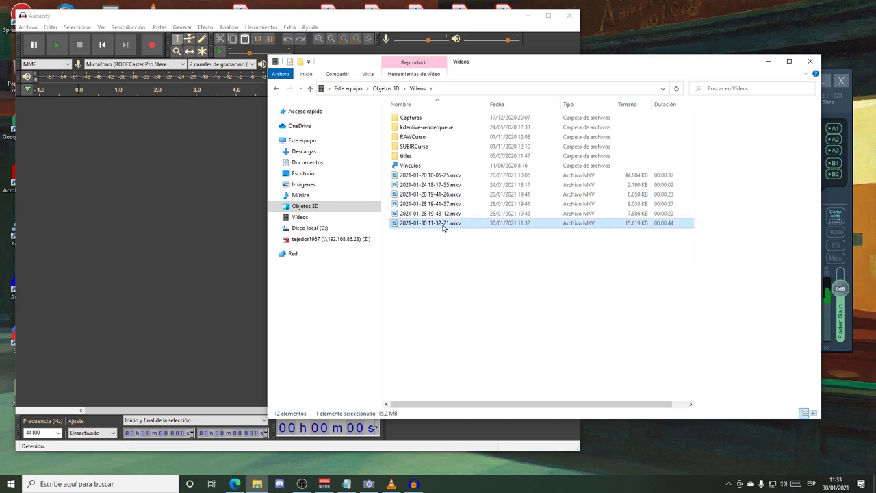
left_click_drag(442, 228, 140, 199)
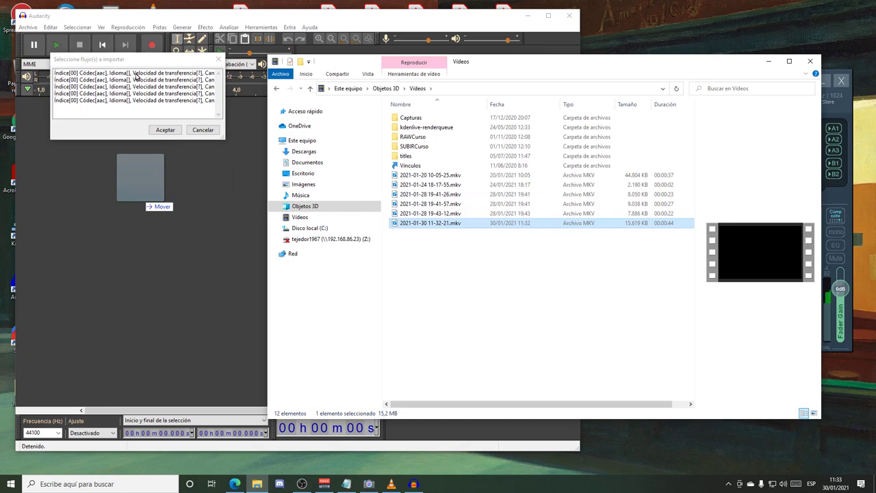
- Import all five audio streams of the recording as separate tracks
left_click(184, 82)
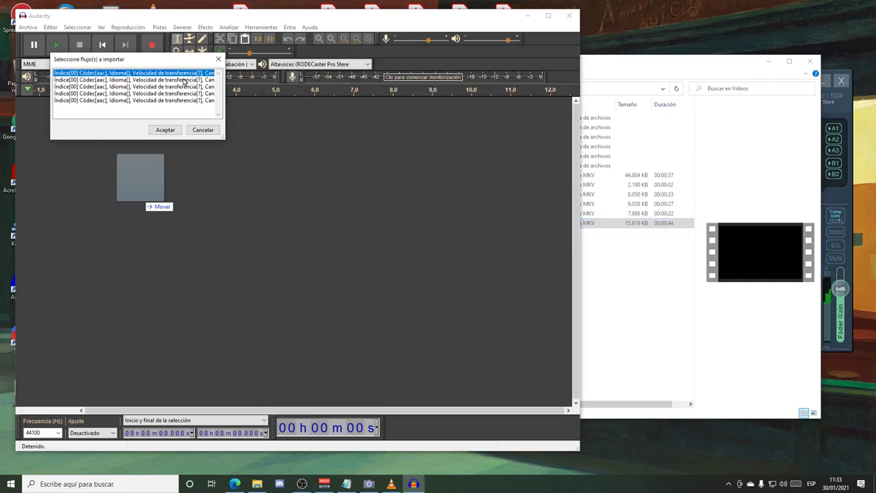
left_click(176, 100, "shift")
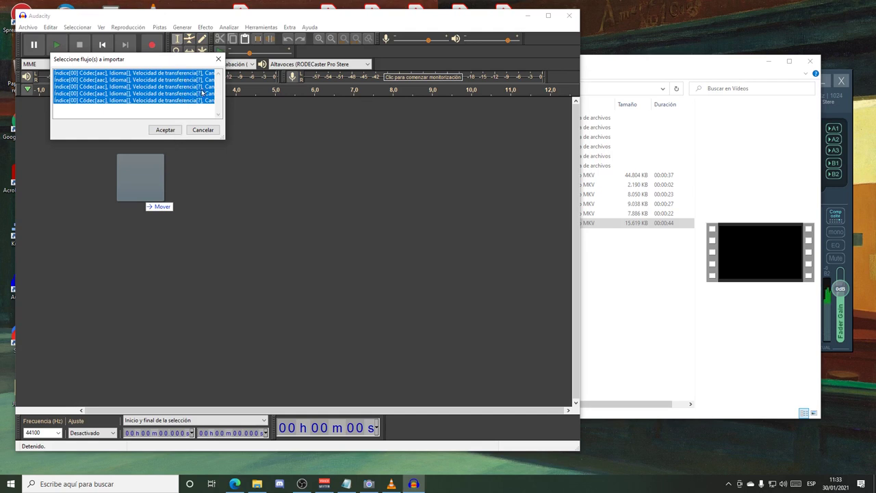
left_click(166, 132)
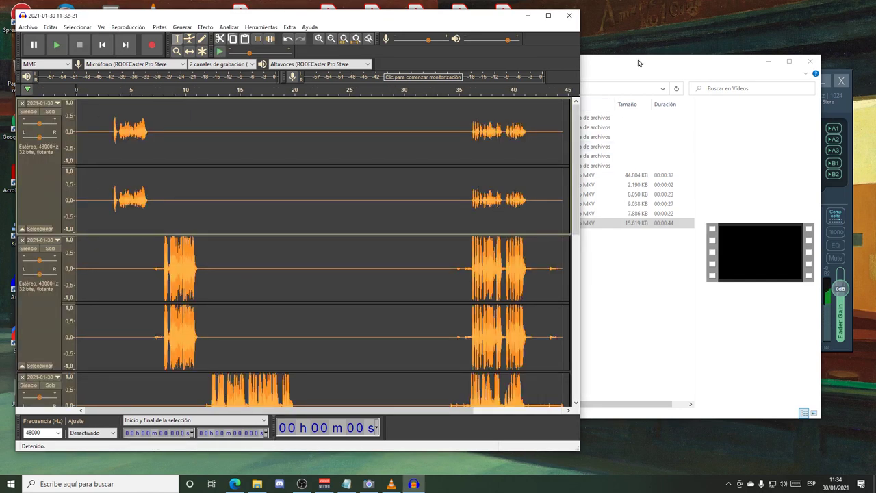
- Maximize the Audacity window and reduce the height of all five stereo tracks so they fit together in view
left_click(548, 19)
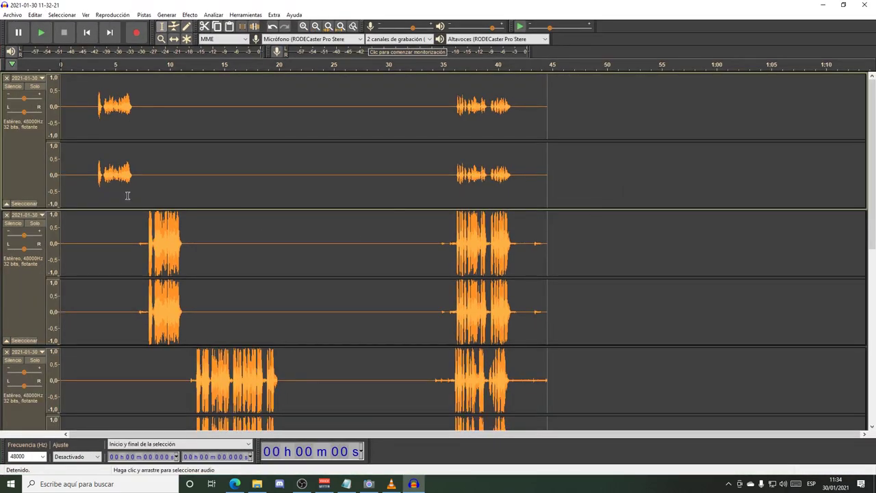
left_click_drag(30, 208, 30, 126)
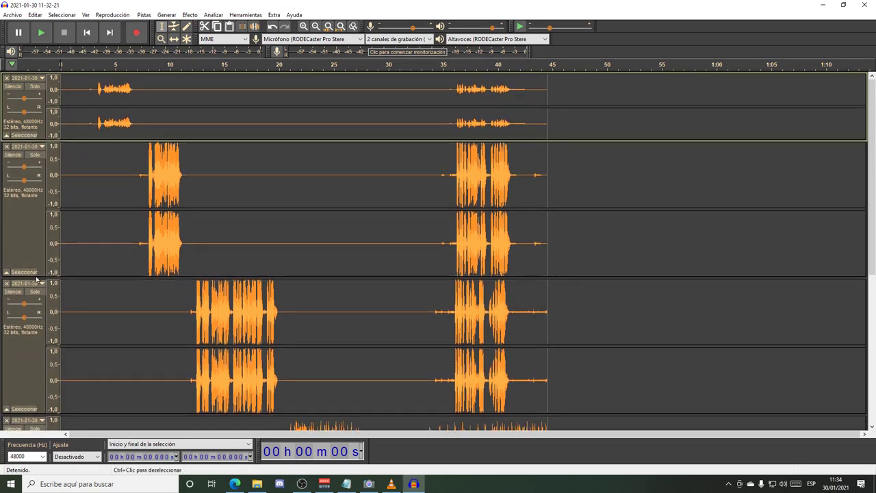
left_click_drag(37, 277, 41, 211)
left_click_drag(40, 347, 40, 280)
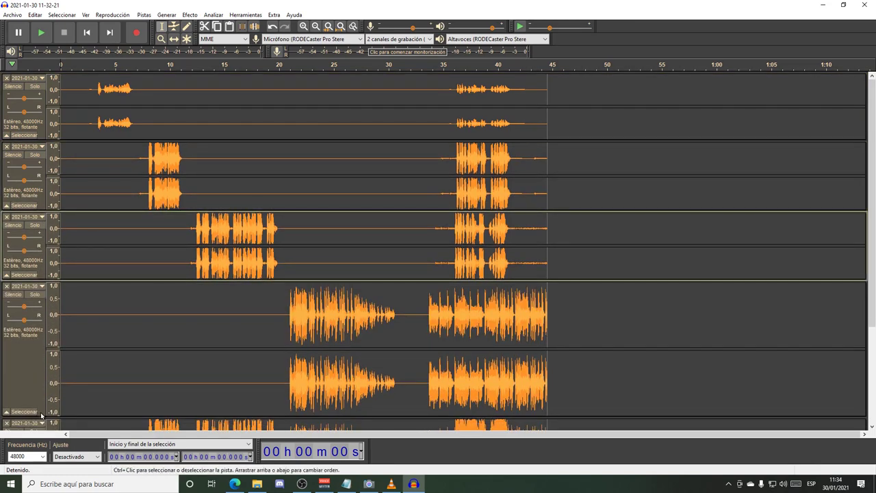
left_click(40, 414)
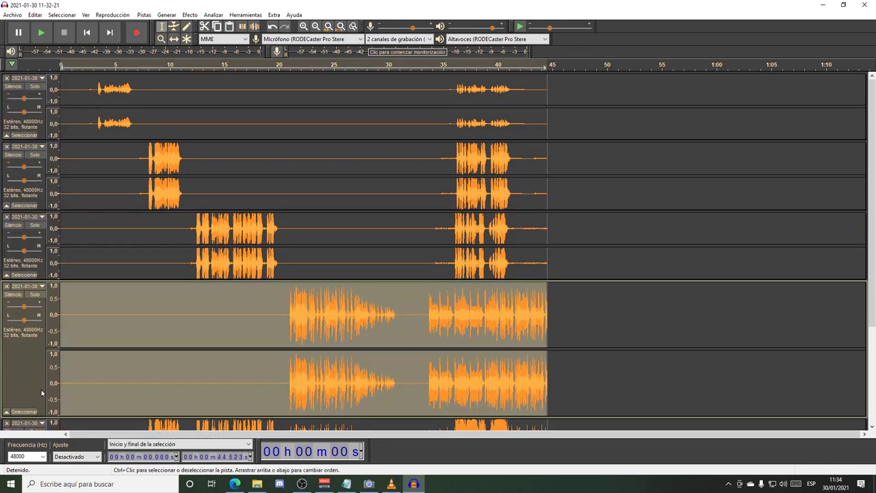
left_click_drag(39, 414, 40, 348)
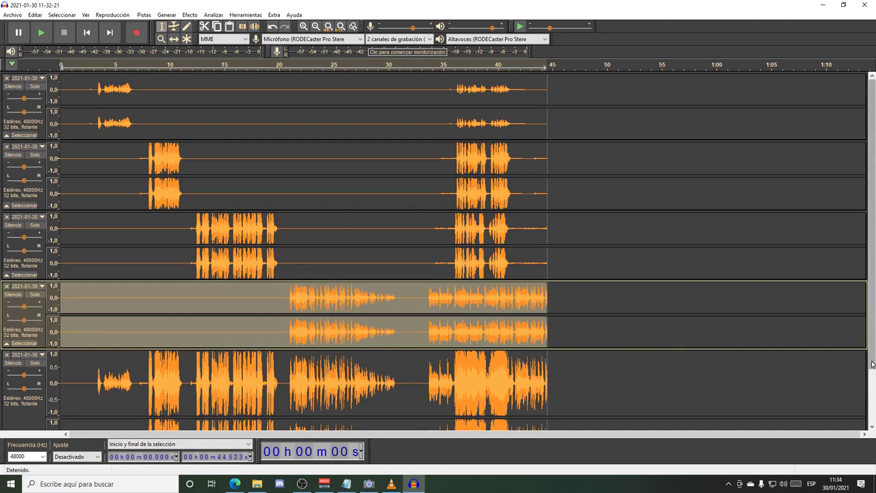
scroll(872, 428, "down", 2)
scroll(872, 428, "up", 2)
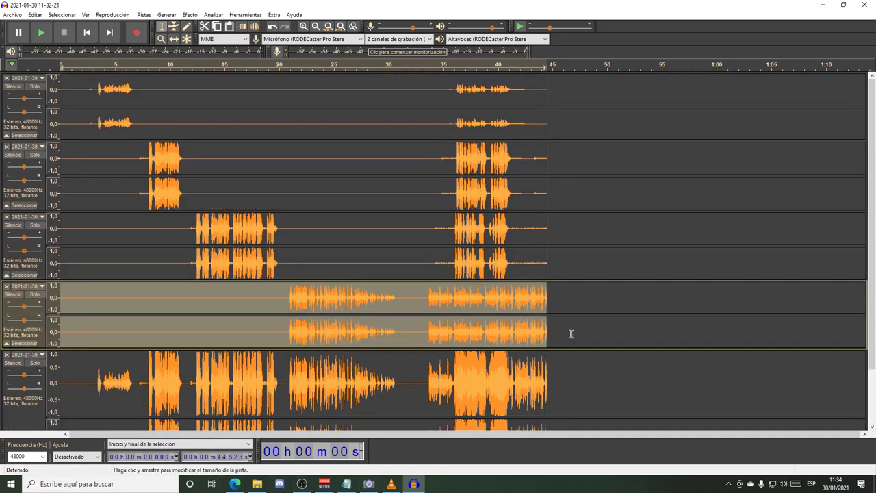
scroll(872, 399, "down", 3)
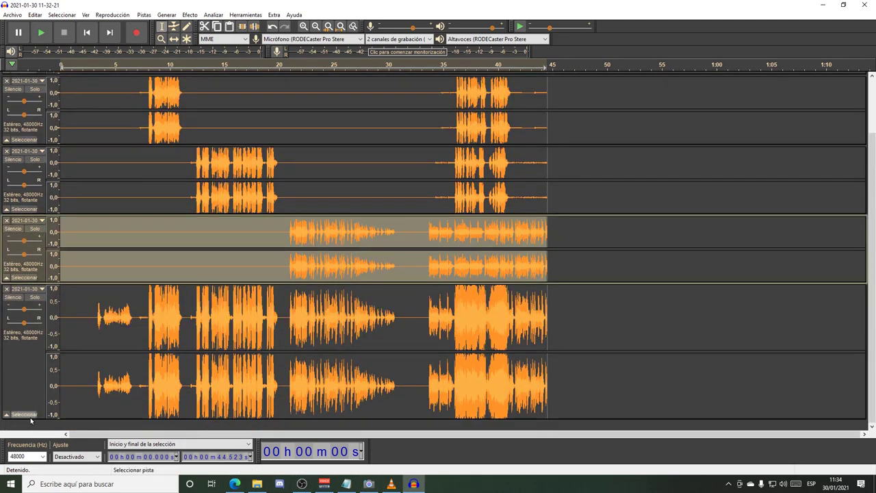
left_click_drag(38, 419, 39, 355)
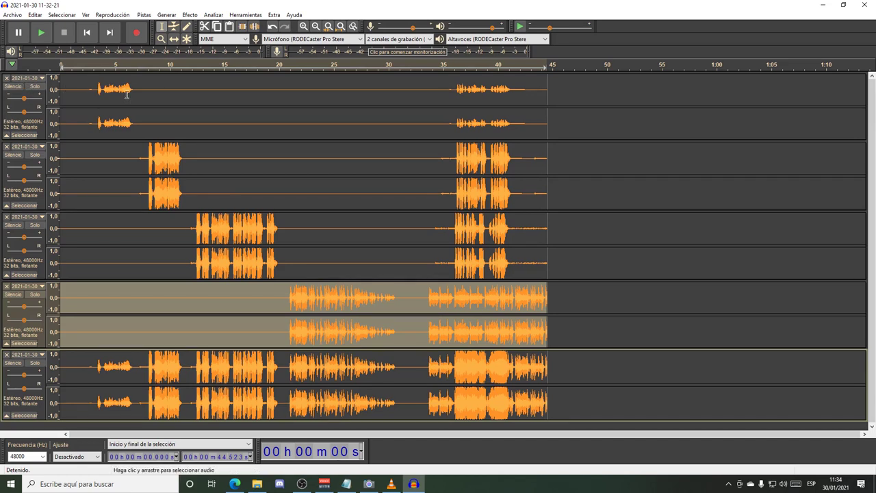
- Rename the first track as Mic1
left_click(24, 78)
left_click(48, 92)
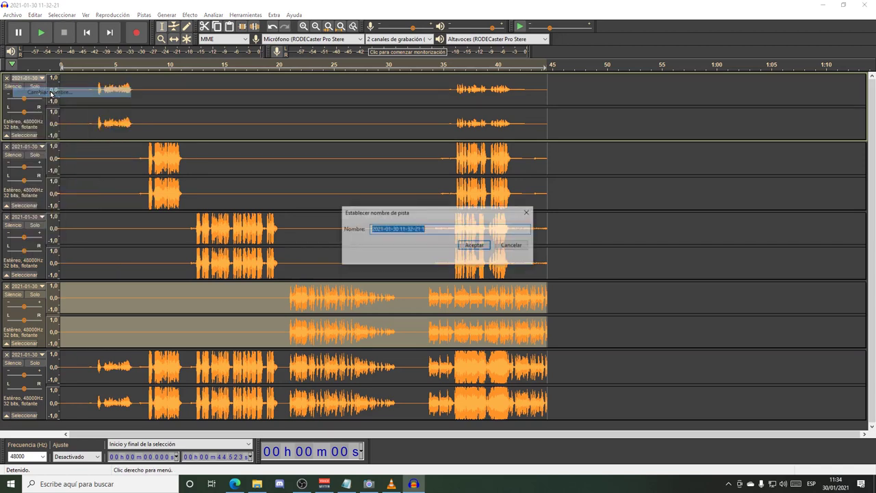
type("Mic1")
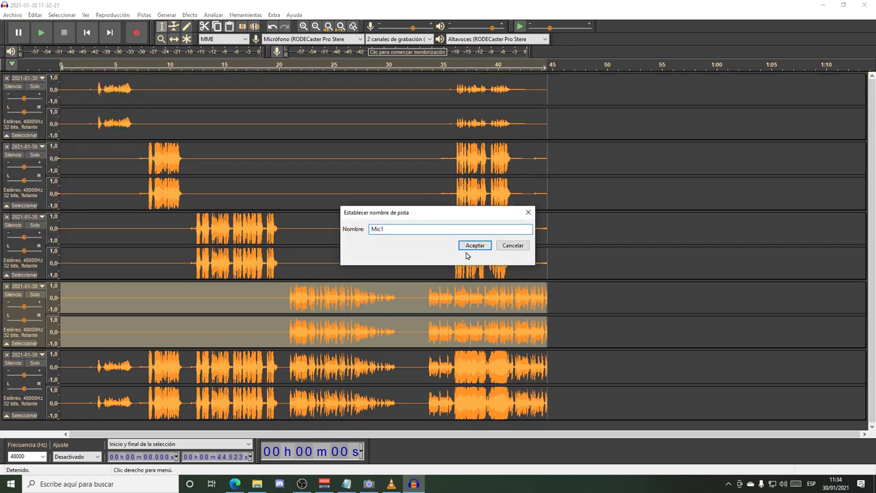
left_click(471, 246)
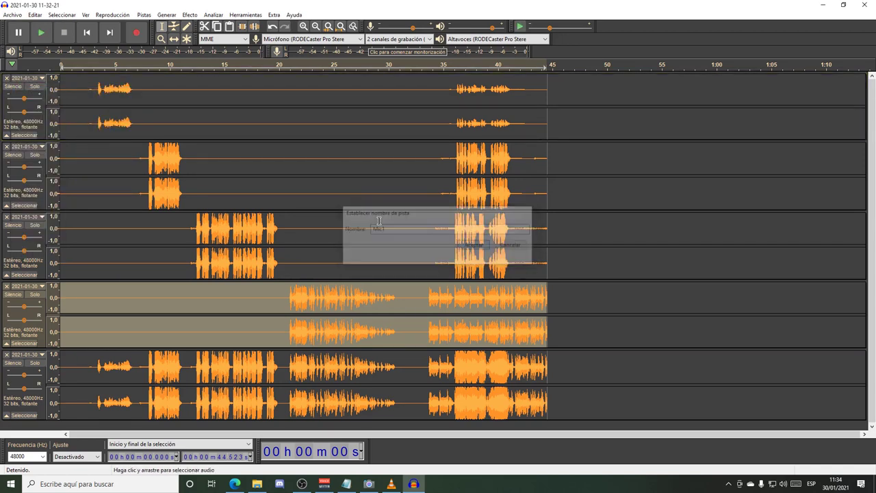
- Rename the second track as Mic2
left_click(26, 147)
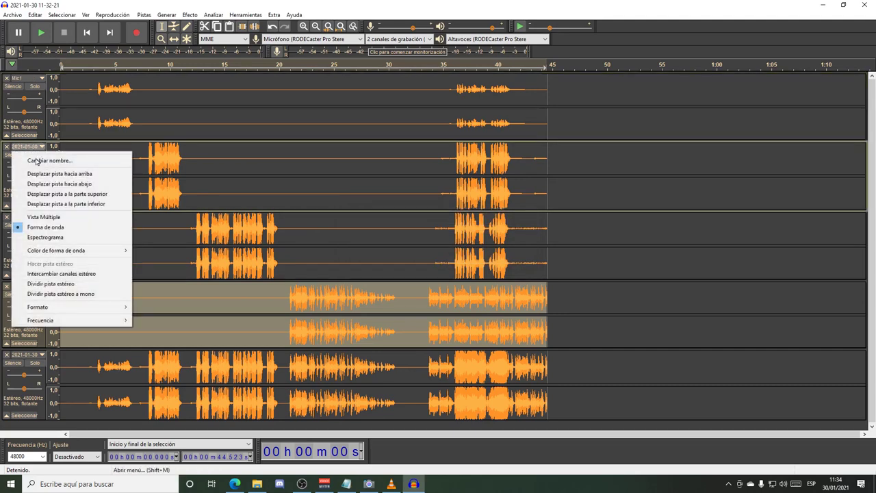
left_click(67, 168)
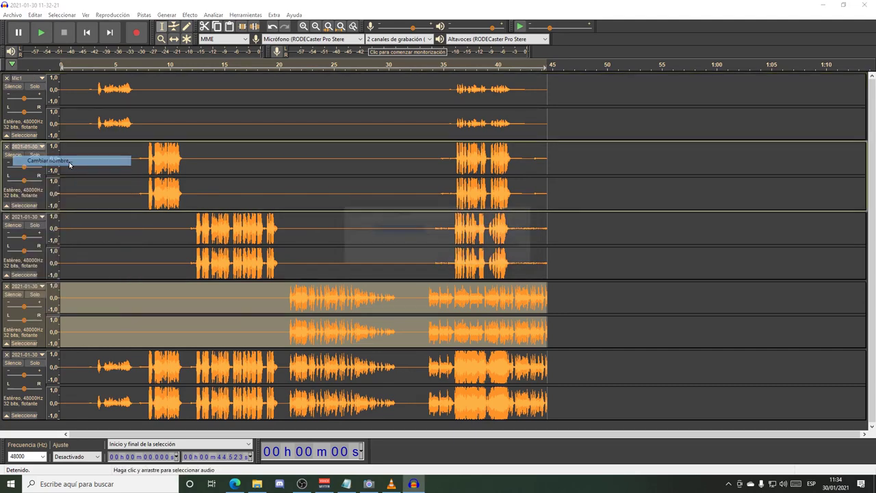
type("Mic")
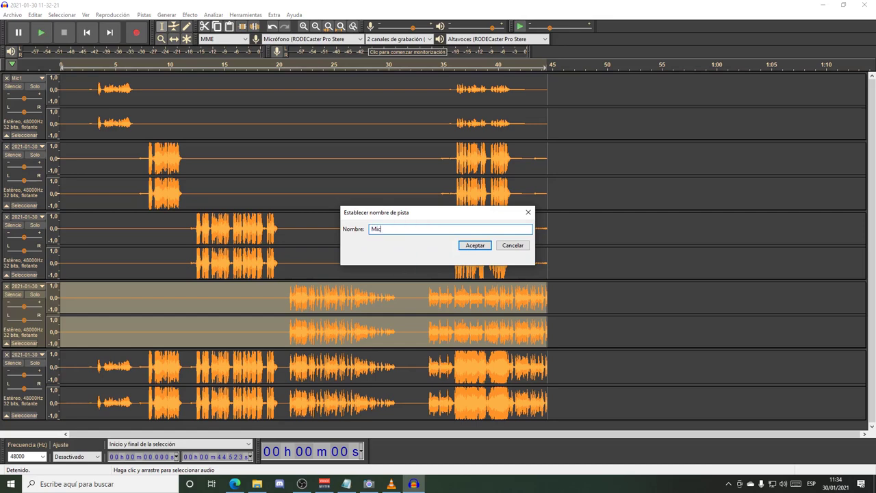
type("2")
left_click(475, 245)
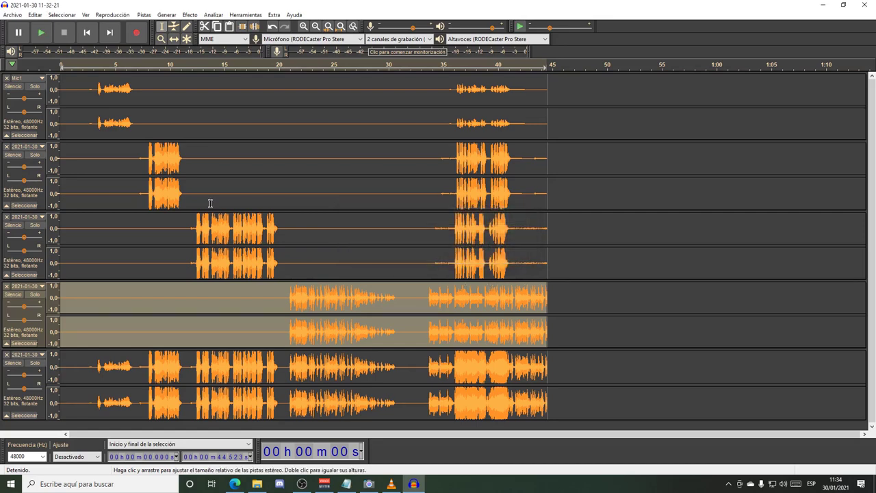
- Rename the third track as Mic3
left_click(25, 218)
left_click(39, 231)
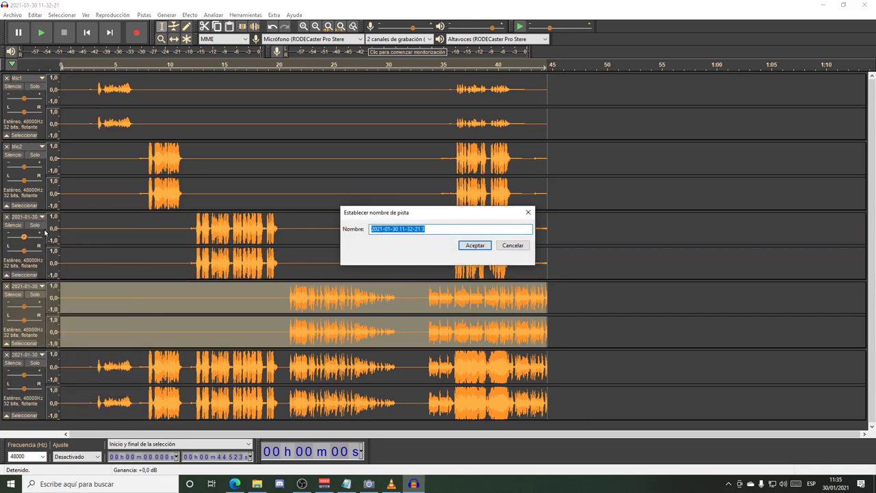
type("Mic3")
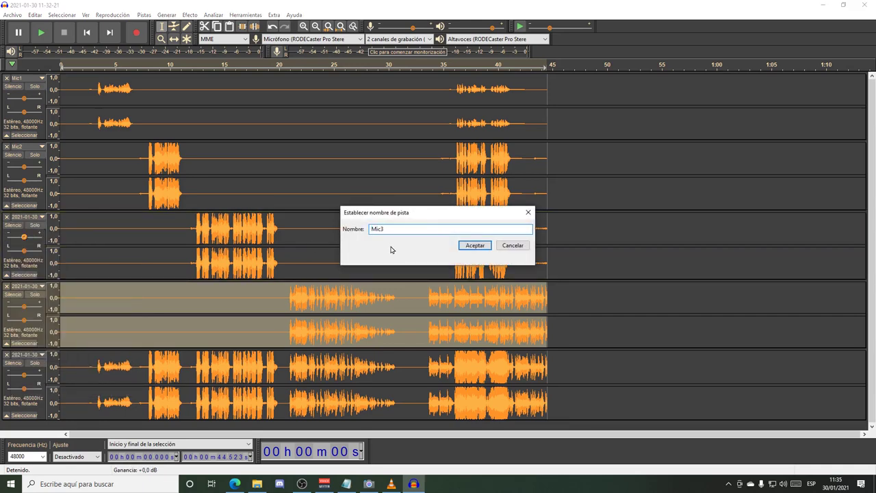
left_click(474, 245)
- Rename the fourth track, holding the computer's sound, as AudioPC
left_click(20, 287)
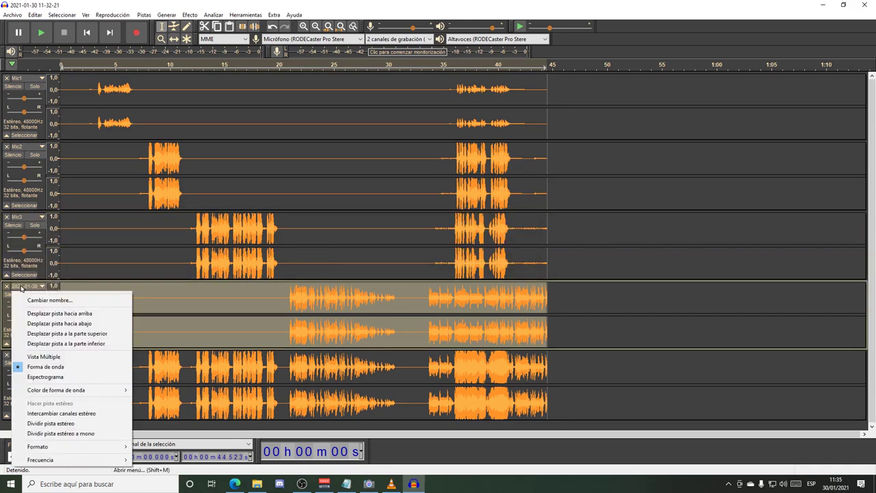
left_click(48, 300)
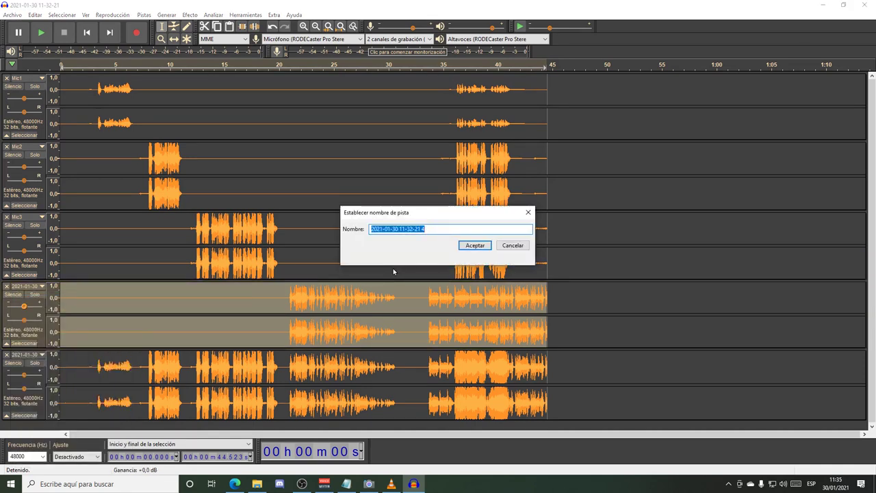
type("AudioPc")
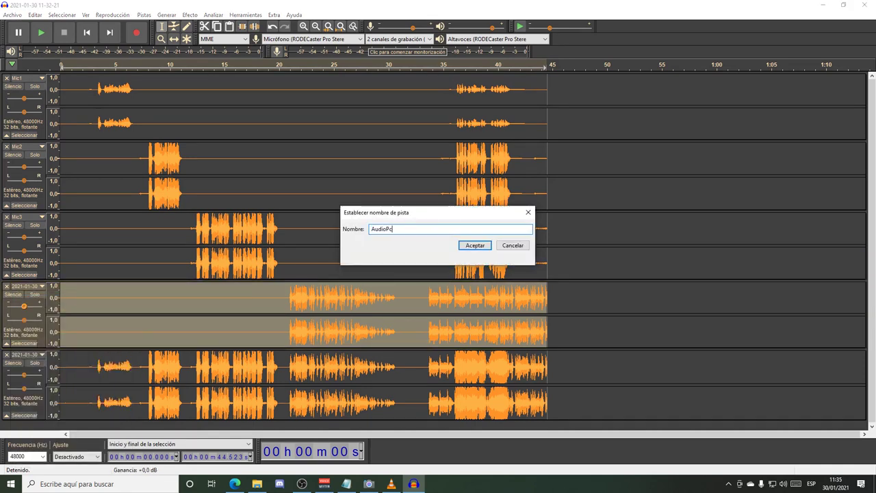
key("BackSpace")
type("C")
left_click(474, 245)
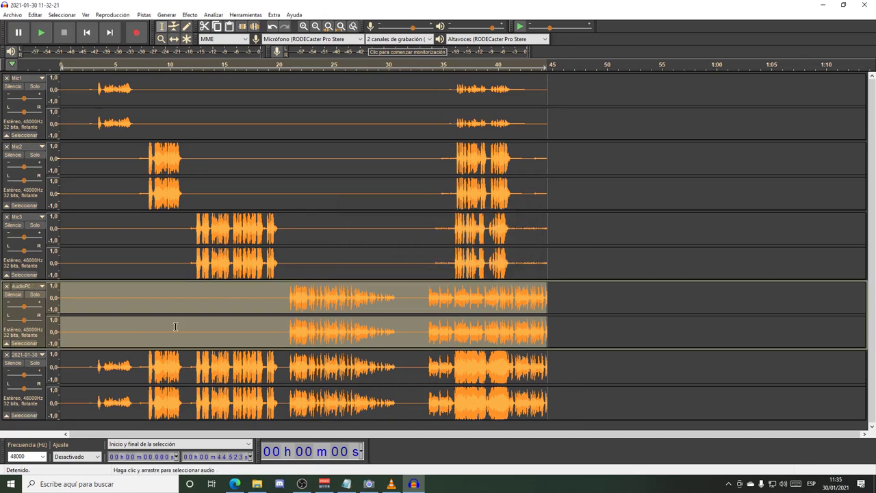
- Rename the fifth track, holding the combined recording, as TODO, and clear the audio selection
left_click(24, 355)
left_click(63, 193)
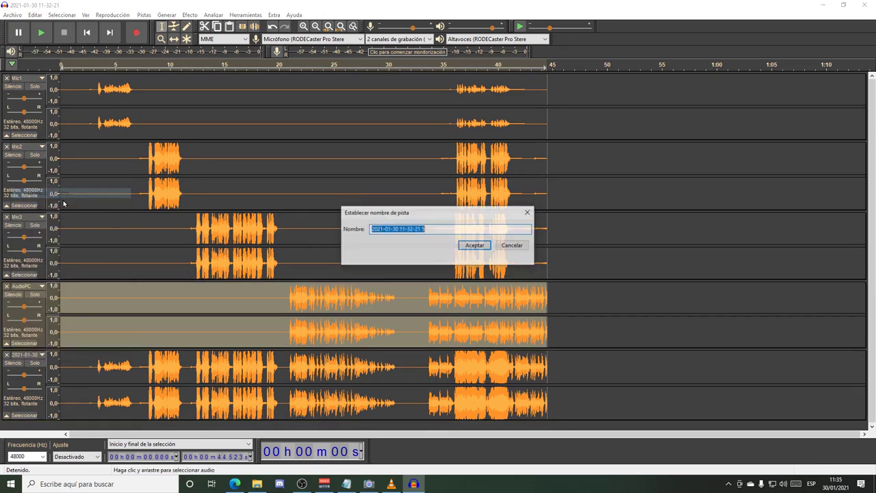
type("TODO")
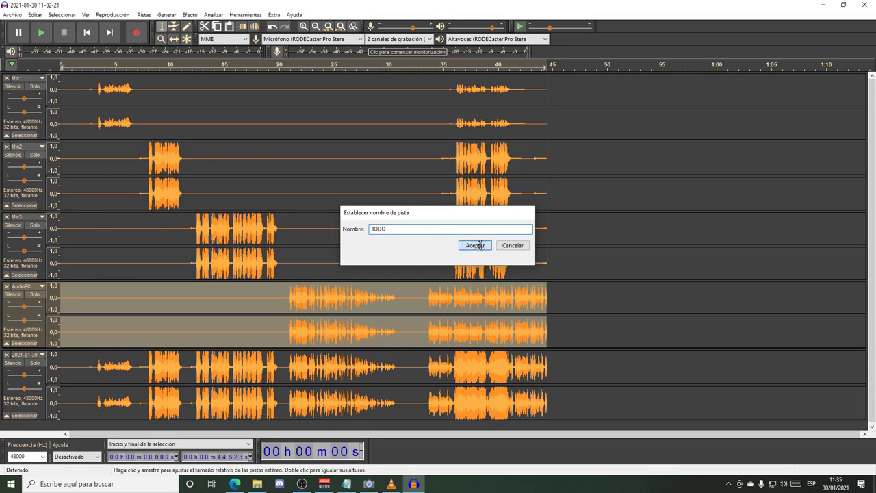
left_click(474, 245)
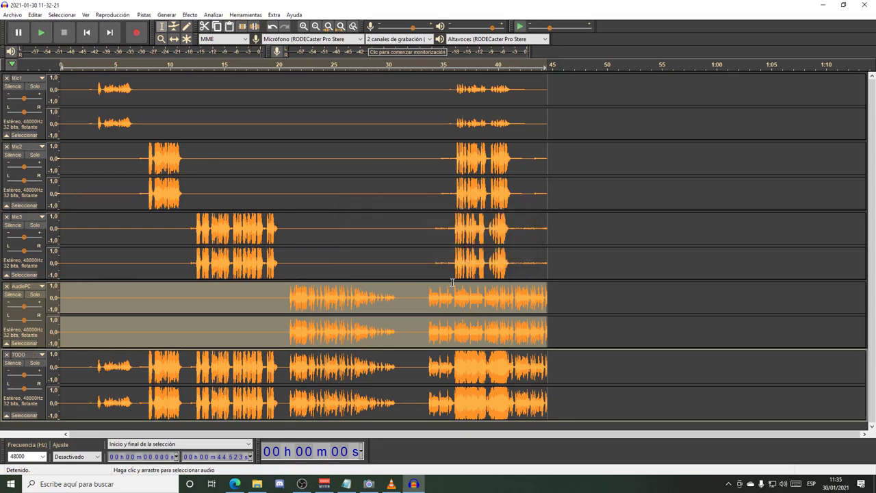
left_click(631, 311)
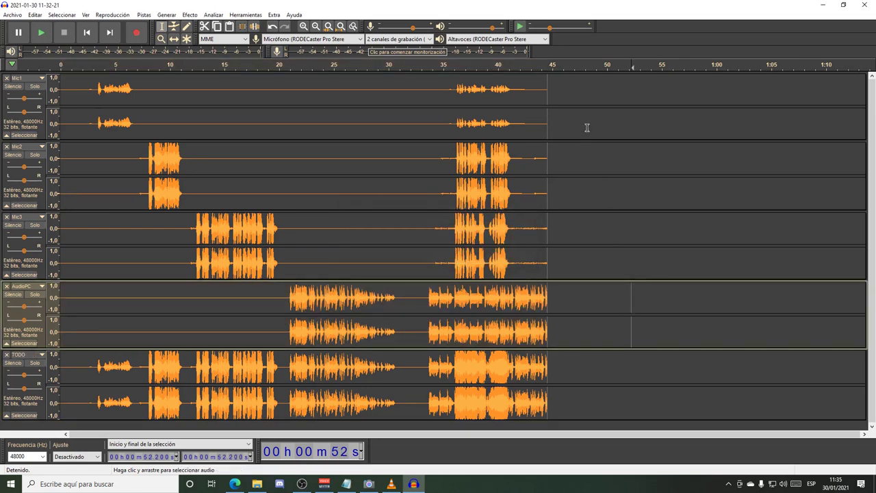
left_click(582, 127)
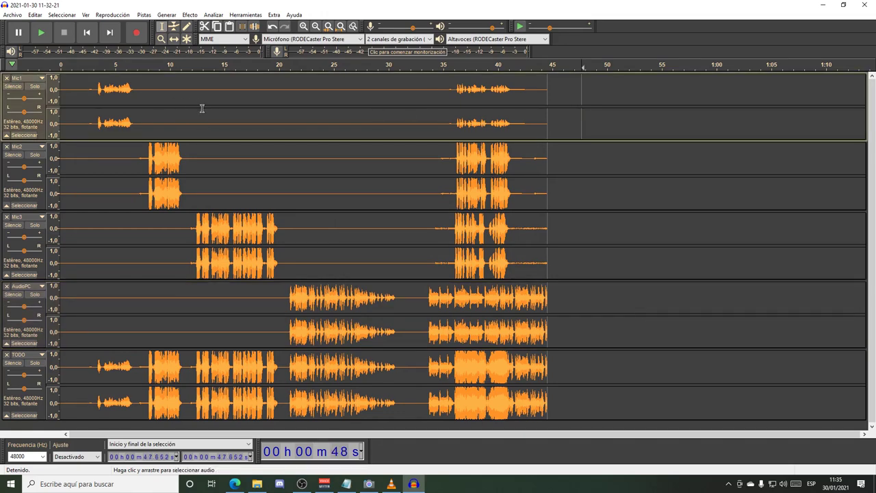
- Switch to OBS, examine the track assignment of each audio source in the advanced audio properties, and return to Audacity
left_click(301, 483)
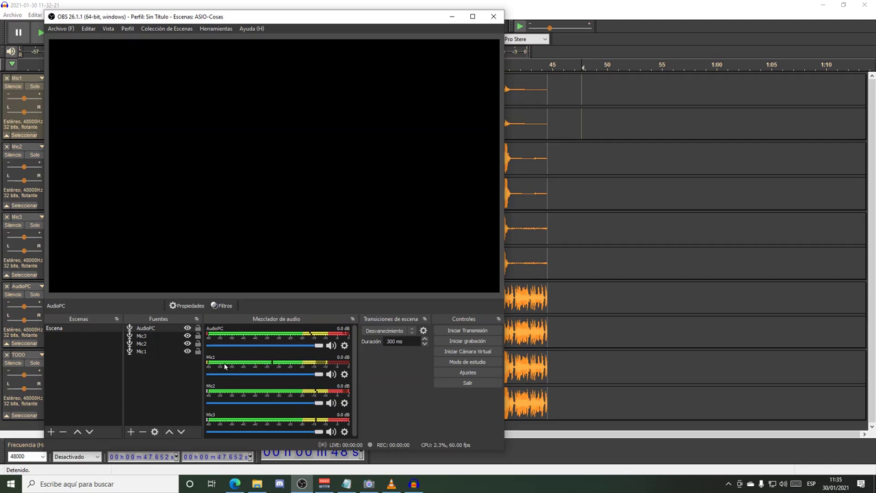
left_click_drag(274, 16, 433, 17)
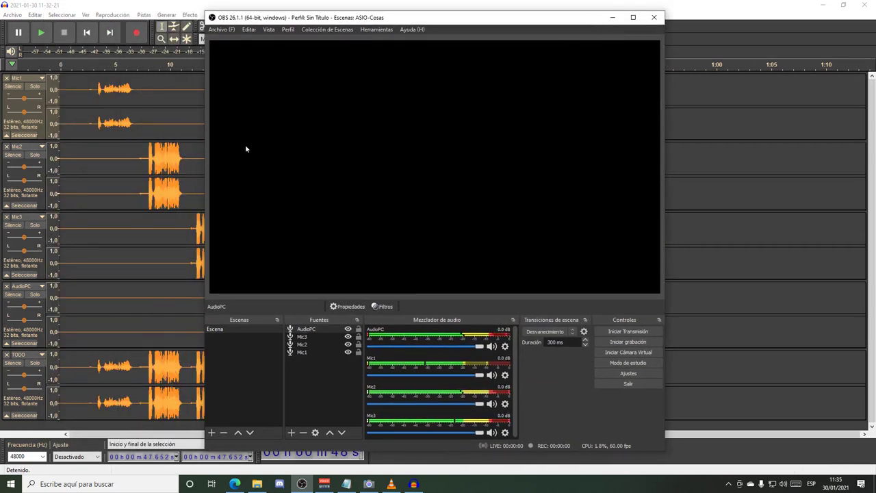
left_click(504, 431)
left_click(551, 425)
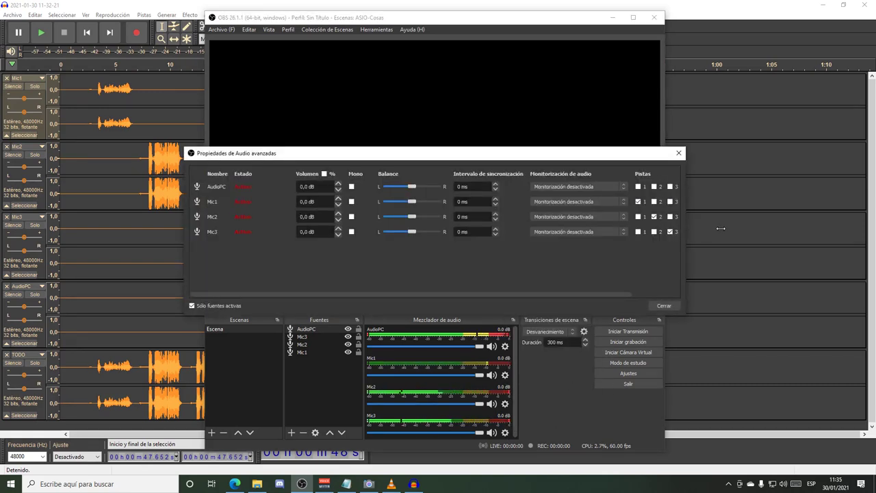
left_click_drag(685, 227, 848, 226)
left_click(812, 201)
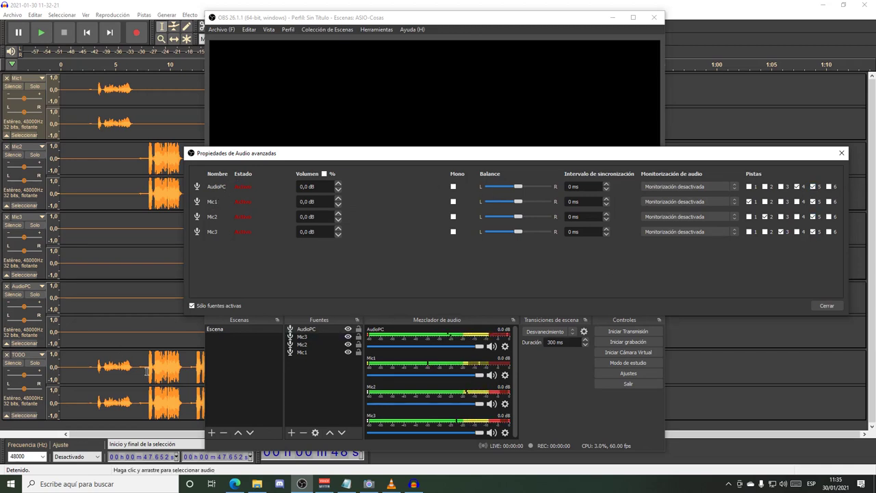
key("Escape")
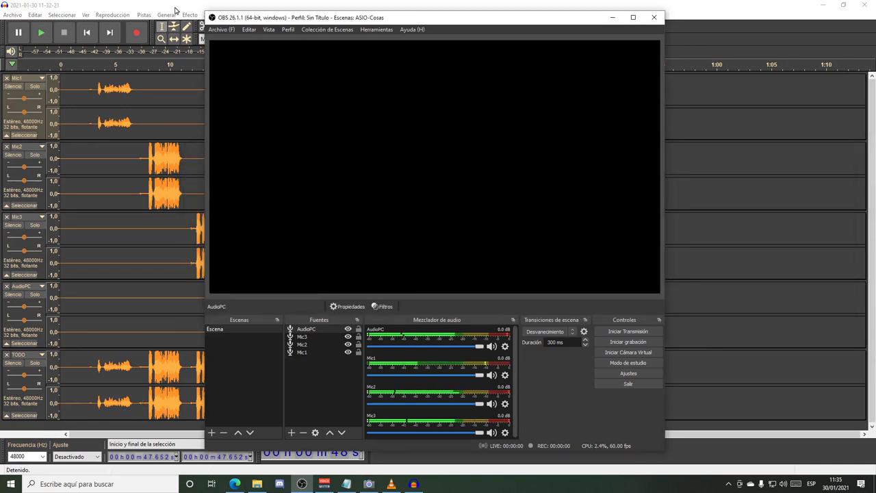
left_click(239, 6)
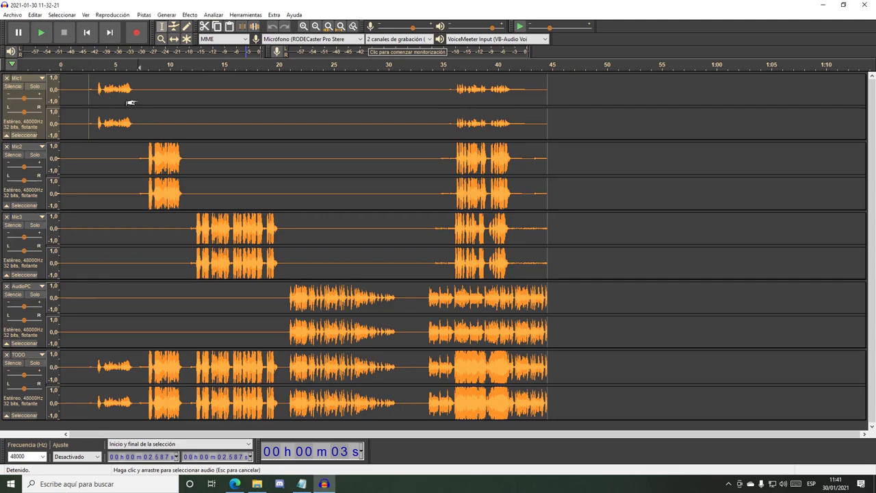
- Select the whole Mic1 track and amplify it to a new peak amplitude of -3 dB
left_click(138, 99)
double_click(151, 100)
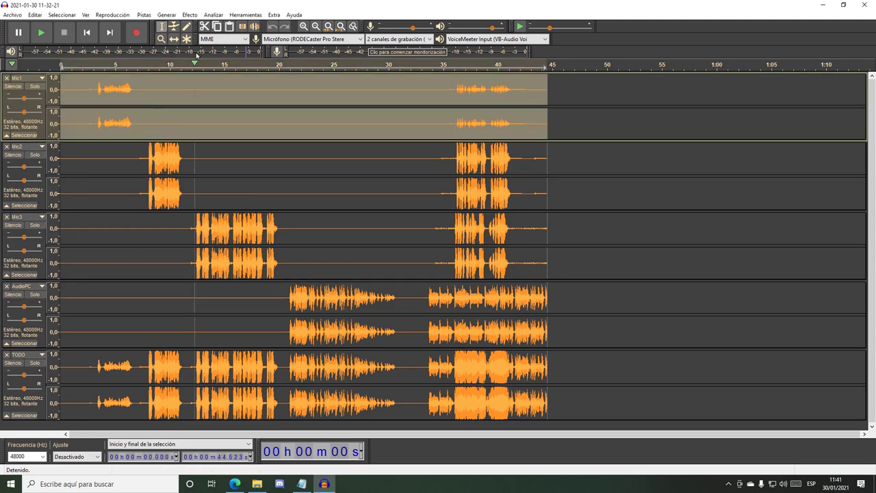
left_click(185, 15)
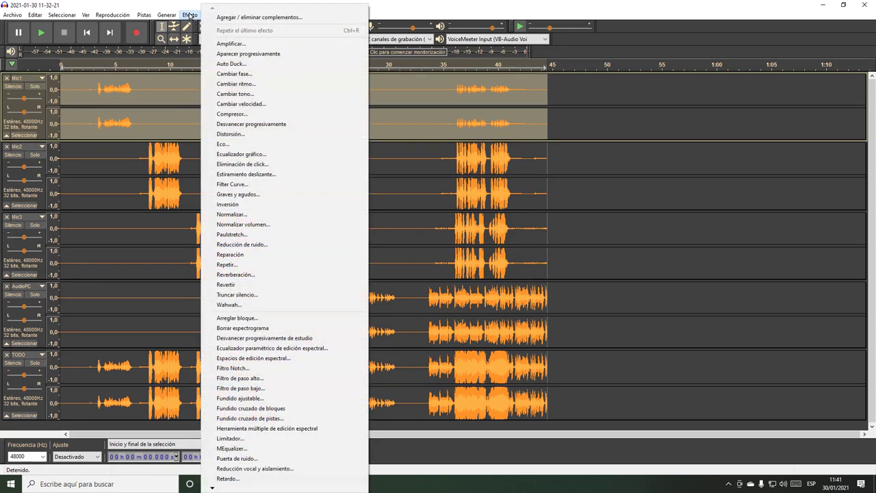
left_click(226, 47)
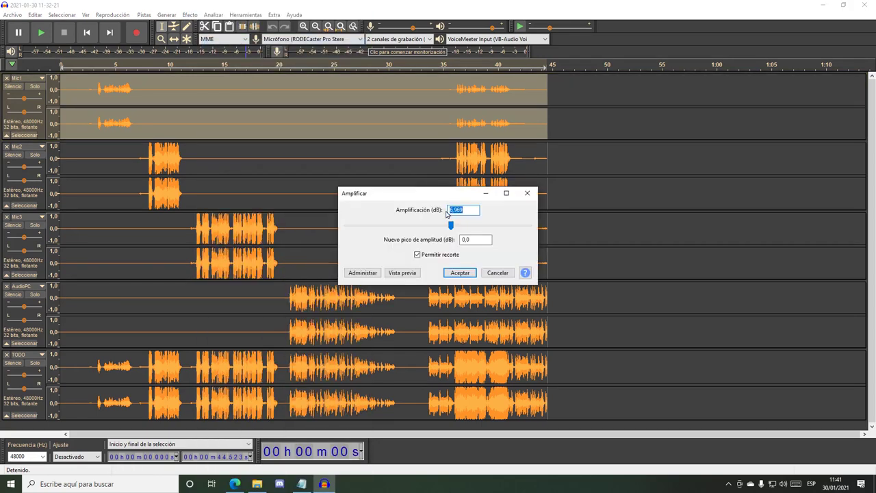
left_click(480, 238)
type("-3")
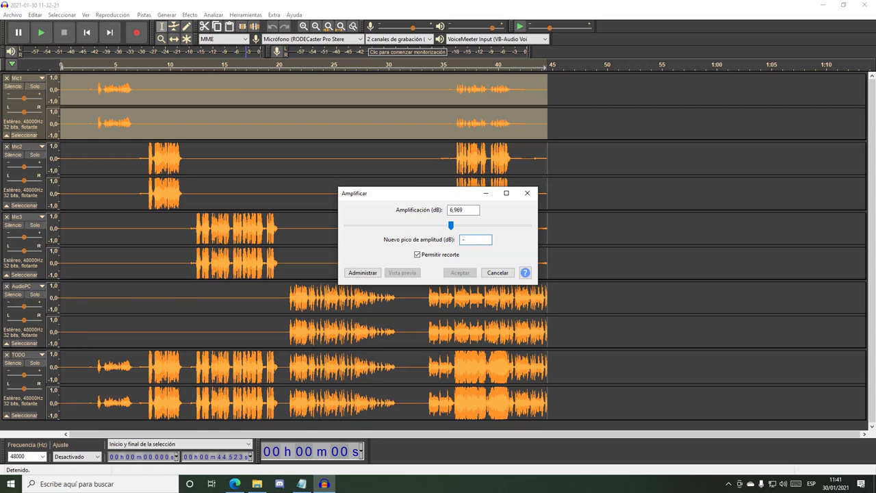
left_click(459, 274)
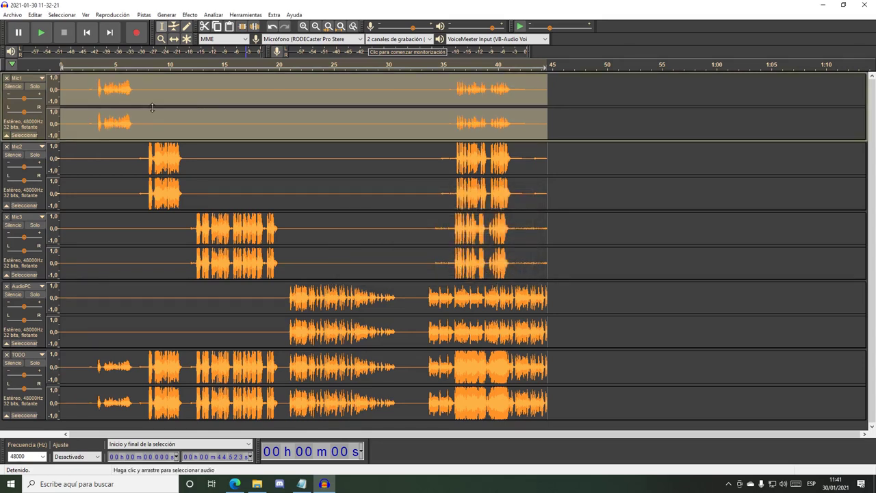
- Amplify the Mic1 track again, to a new peak amplitude of 0.0 dB
left_click(190, 14)
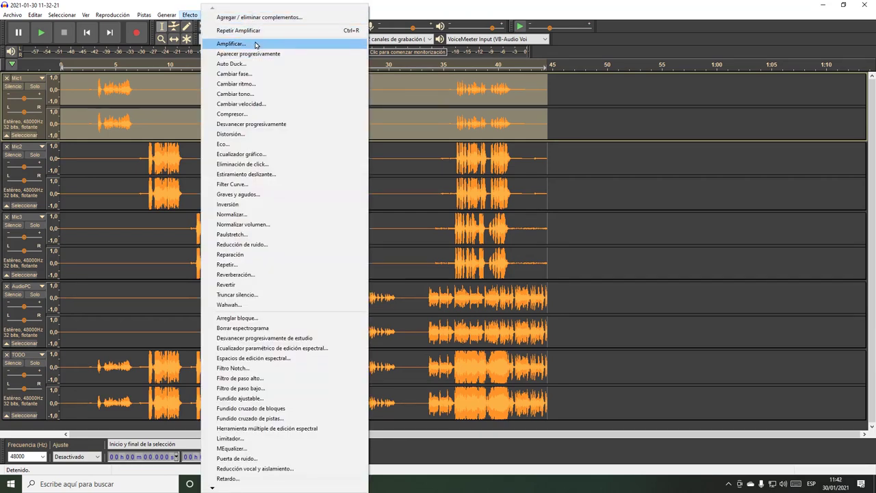
left_click(255, 44)
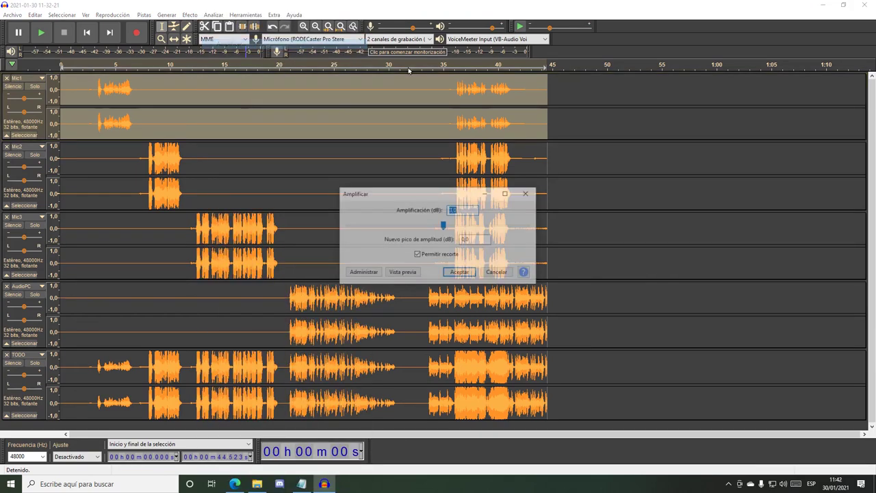
left_click(460, 272)
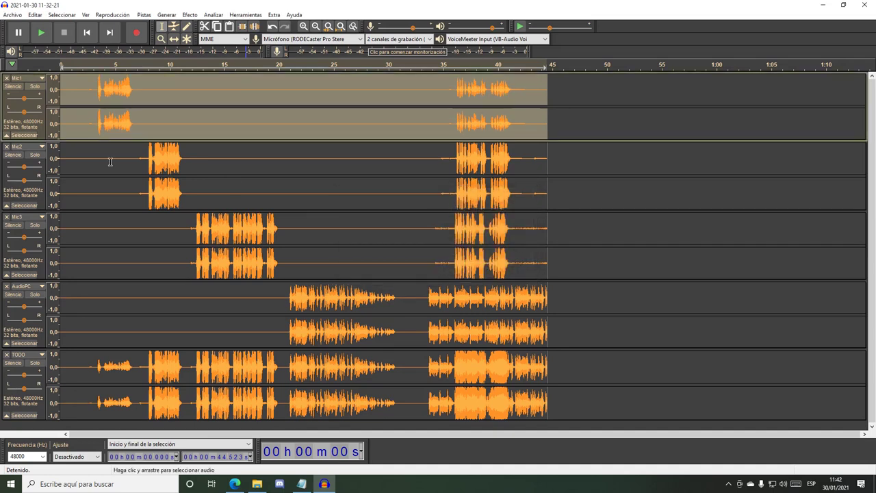
- Select the whole Mic2 track and apply Amplify with a new peak amplitude of -3 dB
left_click(110, 161)
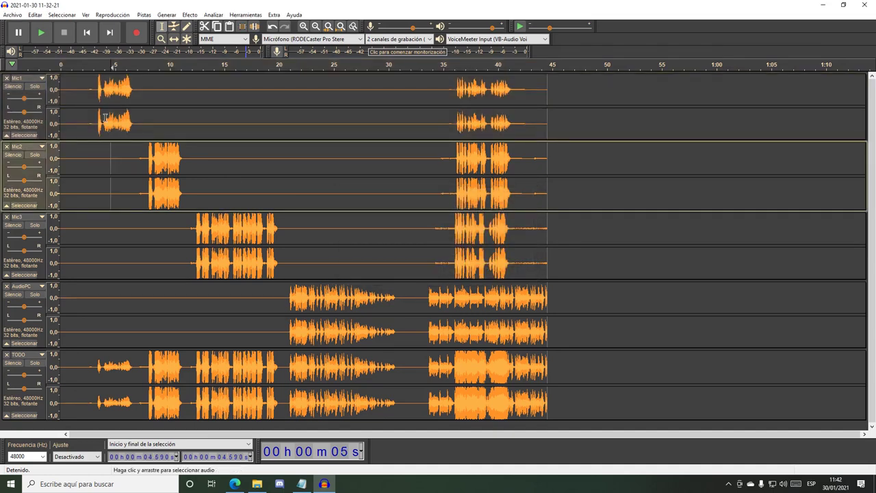
left_click(218, 163)
double_click(242, 169)
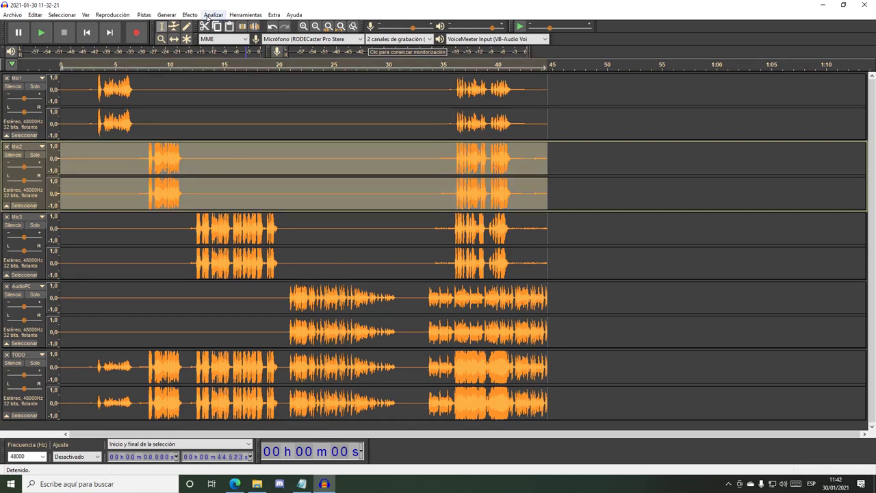
left_click(191, 15)
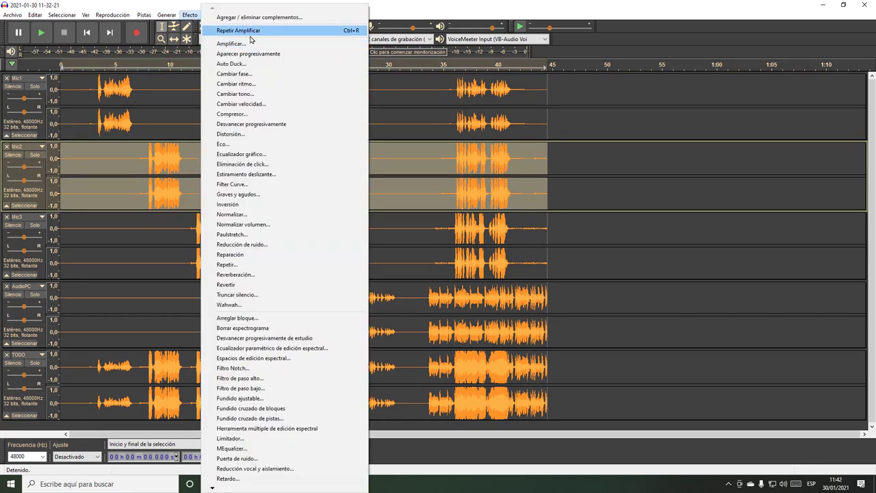
left_click(251, 44)
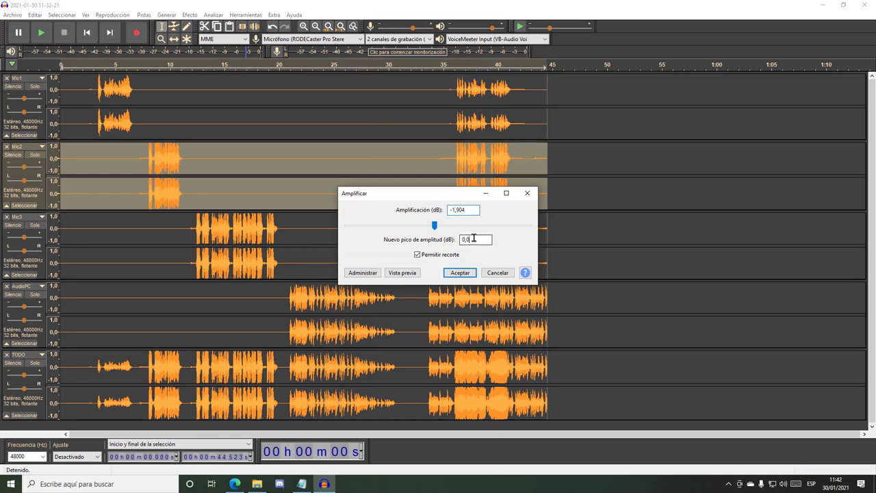
double_click(474, 238)
type("-3")
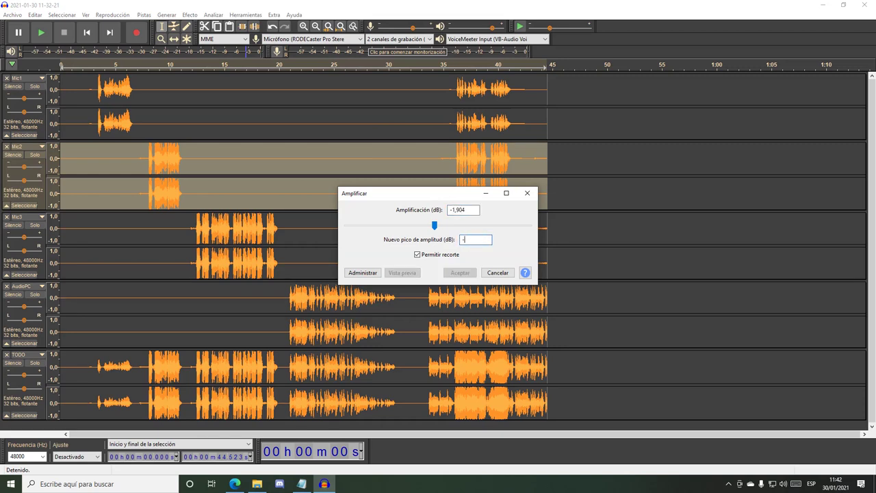
left_click(460, 273)
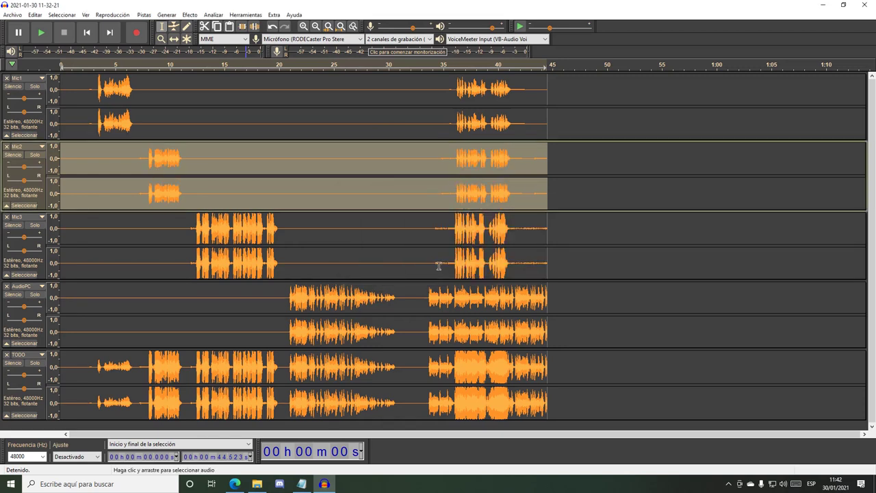
- Bring the whole Mic1 track back to a -3 dB peak with Amplify, and clear the selection
double_click(148, 119)
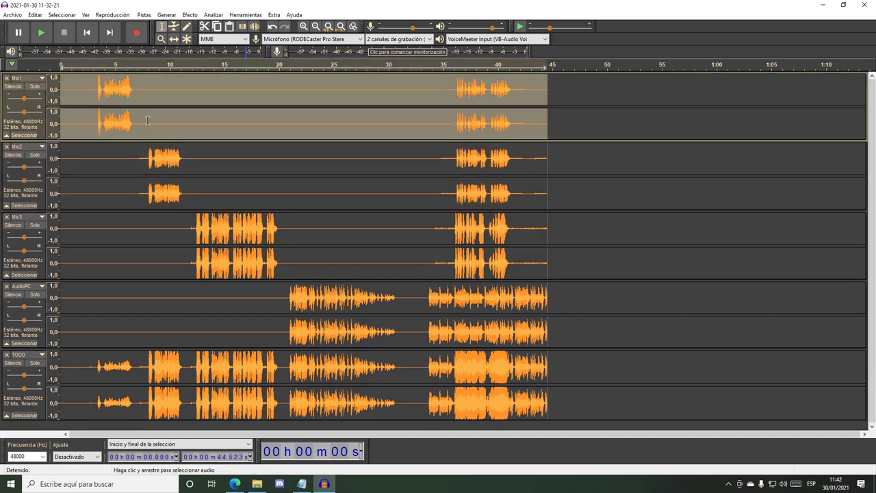
left_click(148, 121)
double_click(148, 121)
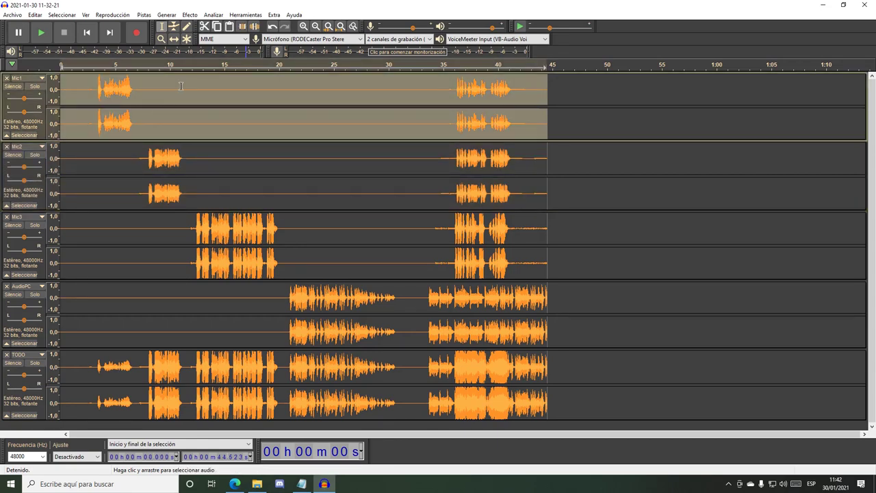
left_click(212, 14)
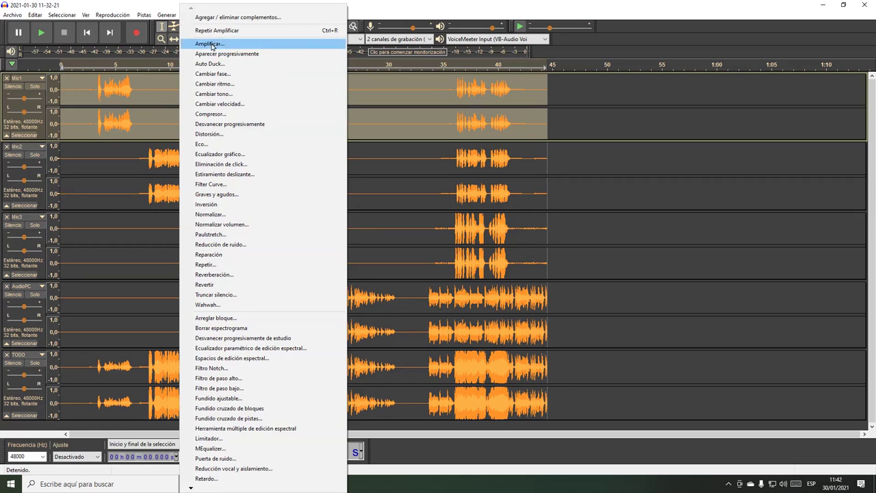
left_click(212, 45)
double_click(477, 238)
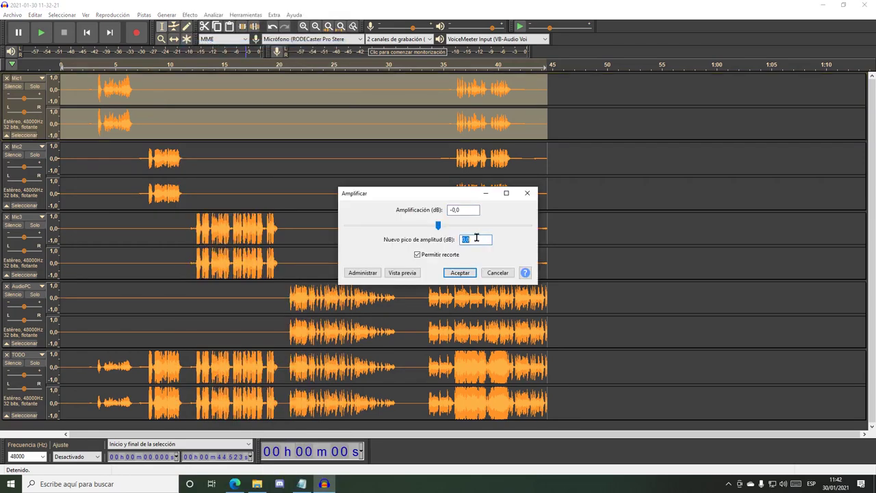
type("-3")
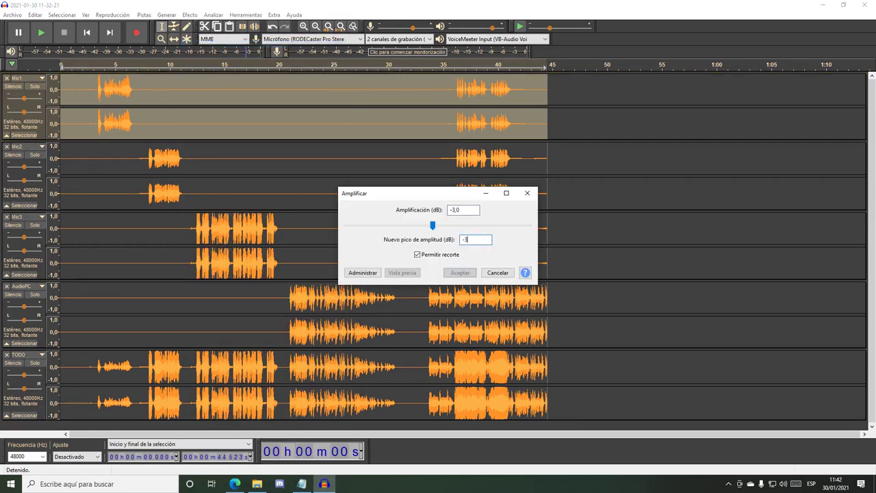
left_click(459, 272)
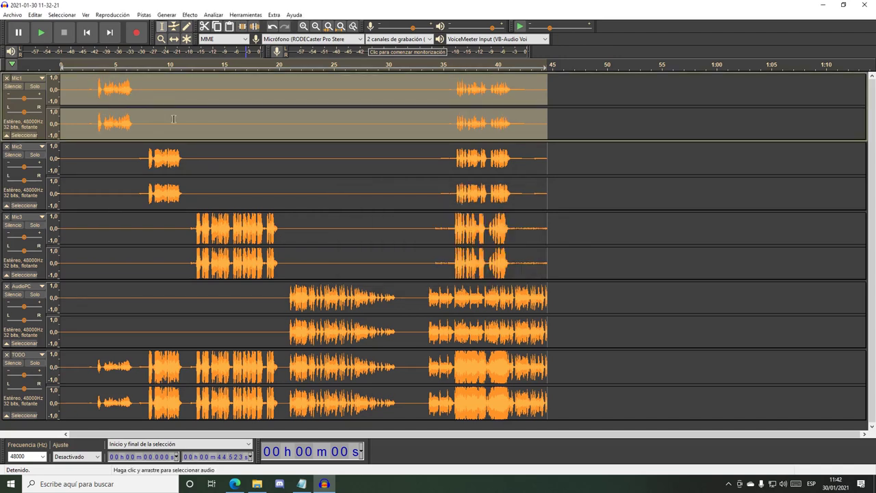
left_click(162, 113)
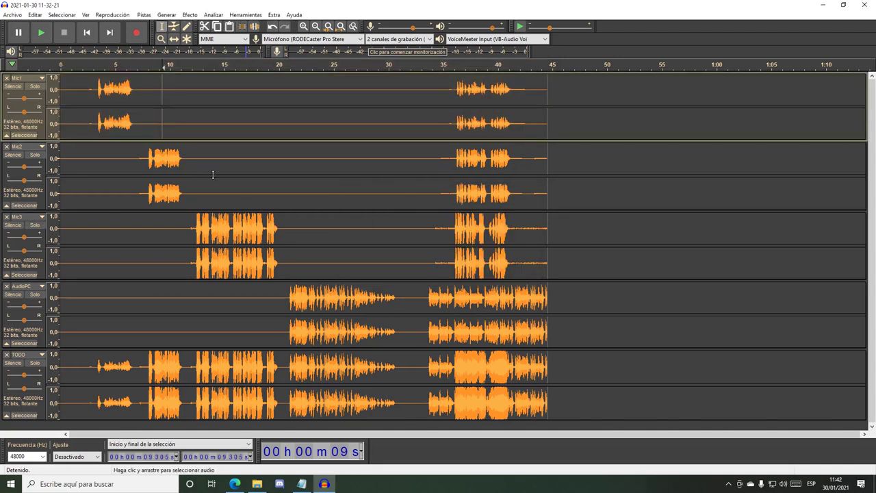
- Select the whole Mic3 track, amplify it to a new peak amplitude of -3 dB, and clear the selection
double_click(301, 236)
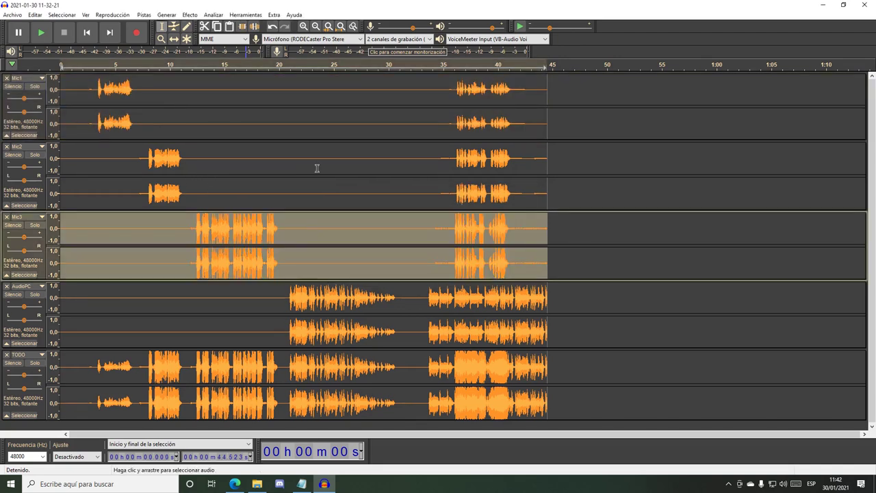
left_click(190, 14)
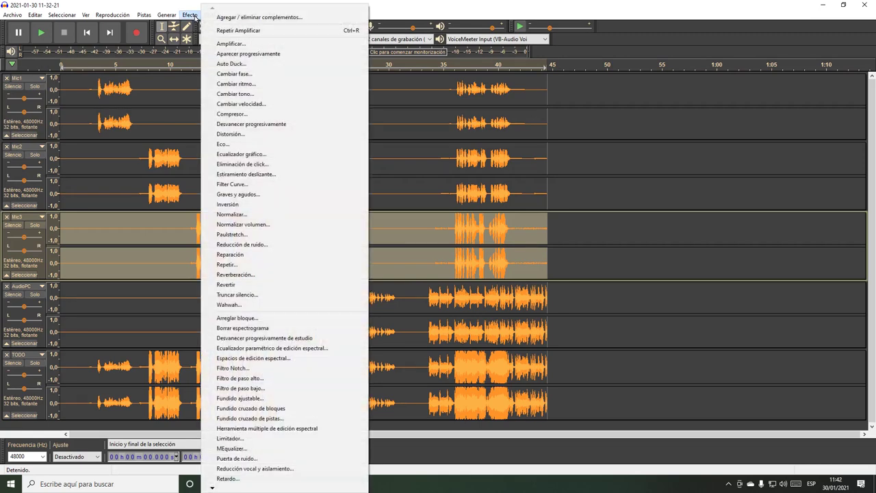
left_click(251, 46)
double_click(482, 239)
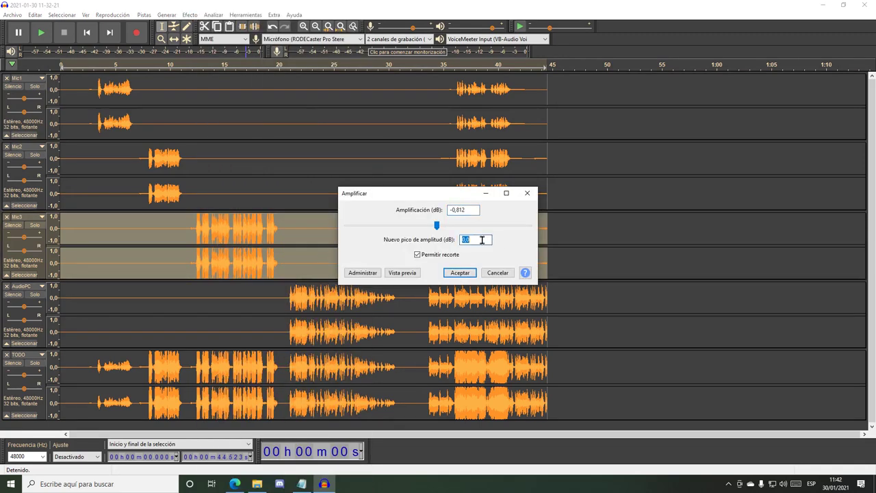
type("-3")
left_click(460, 273)
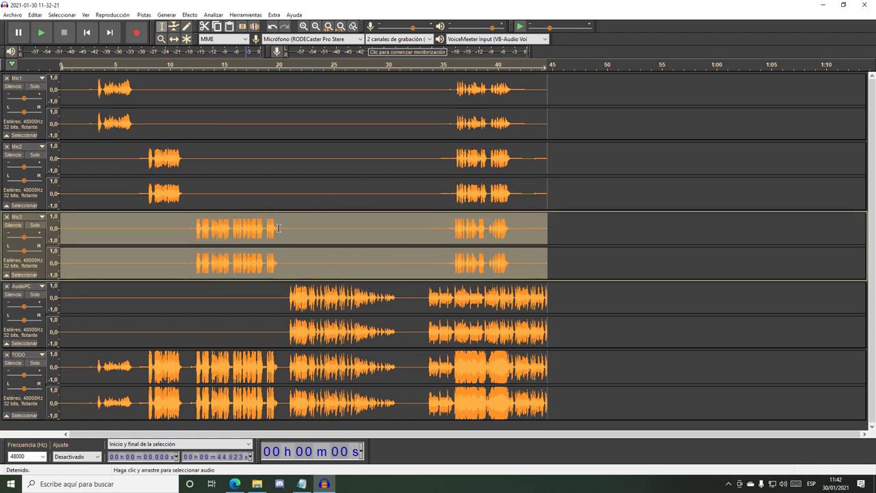
left_click(201, 290)
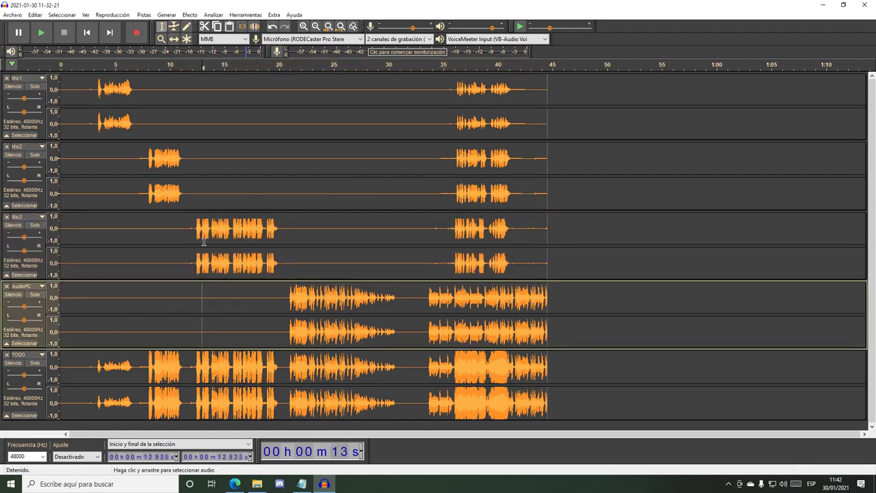
- Remove the TODO track from the project, keeping the three microphone tracks and AudioPC
left_click(253, 301)
left_click(83, 366)
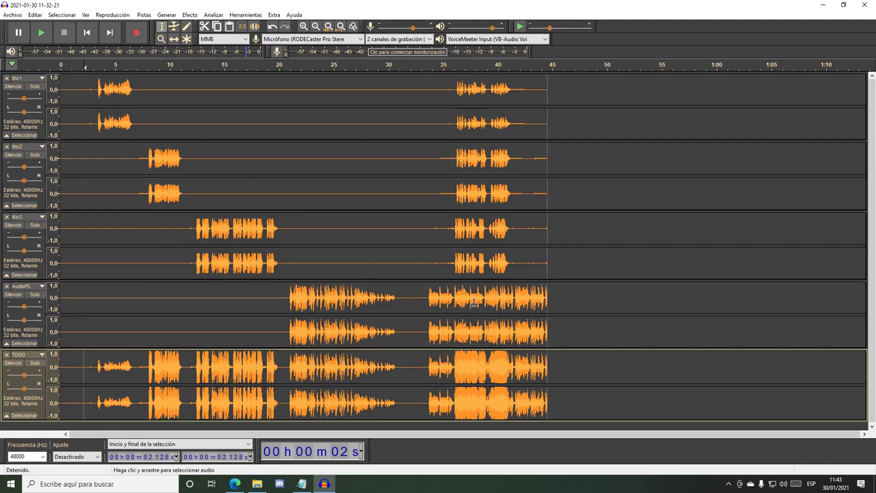
left_click(7, 355)
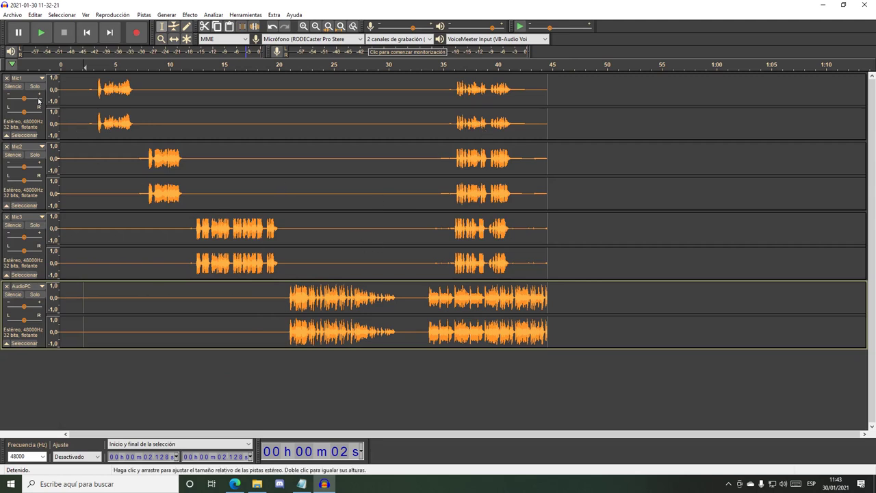
- Export the remaining tracks mixed down to an MP3 named test-borrar.mp3 in the Wintablet folder, leaving the metadata tags empty
left_click(12, 15)
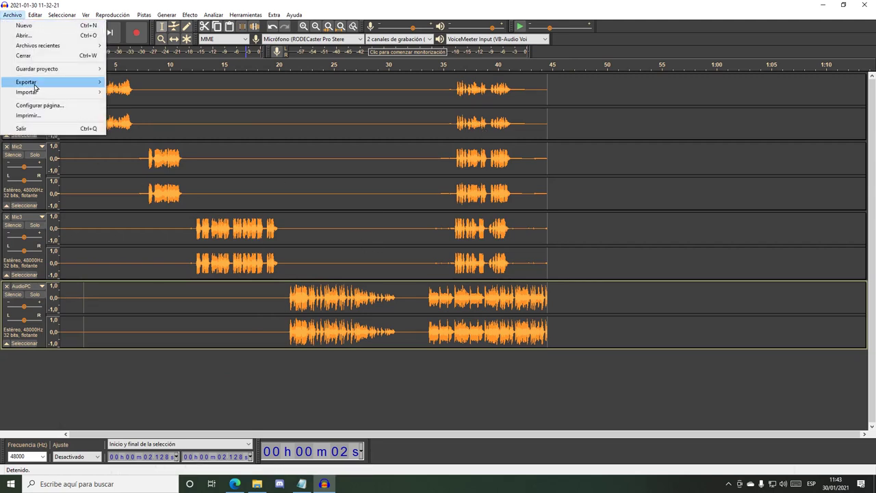
mouse_move(34, 83)
left_click(195, 85)
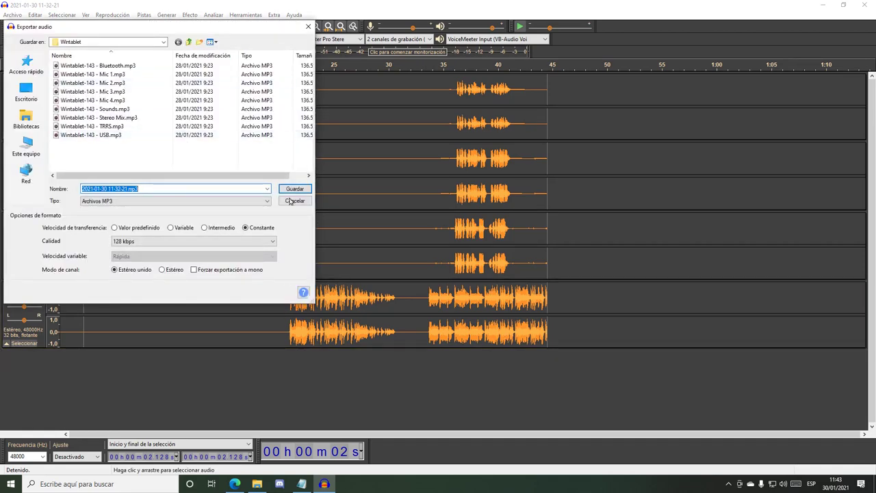
left_click_drag(128, 189, 81, 189)
type("test-borrar")
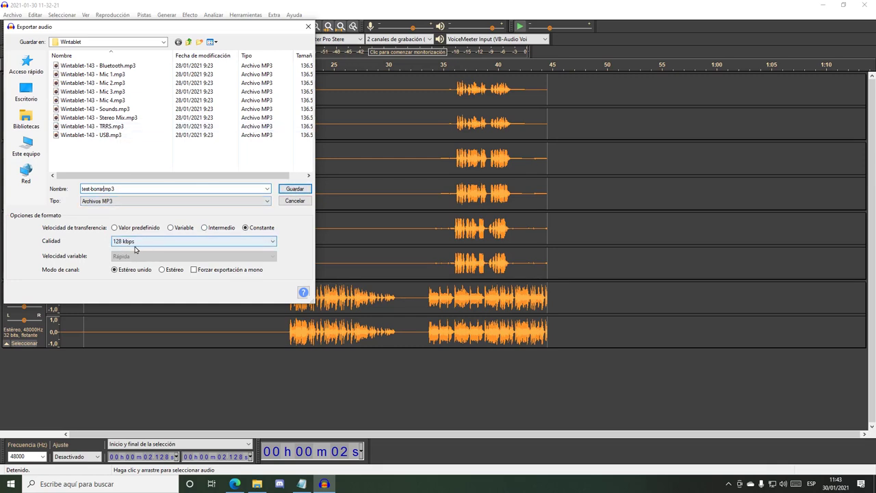
left_click(295, 190)
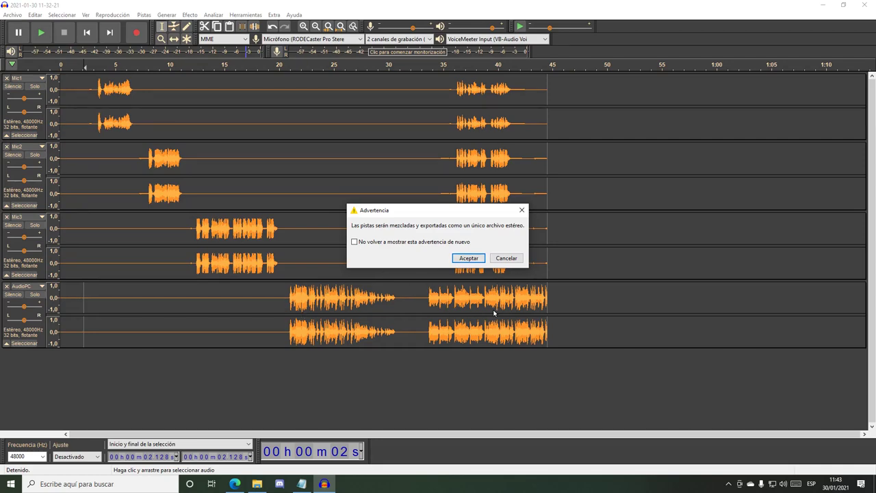
left_click(471, 260)
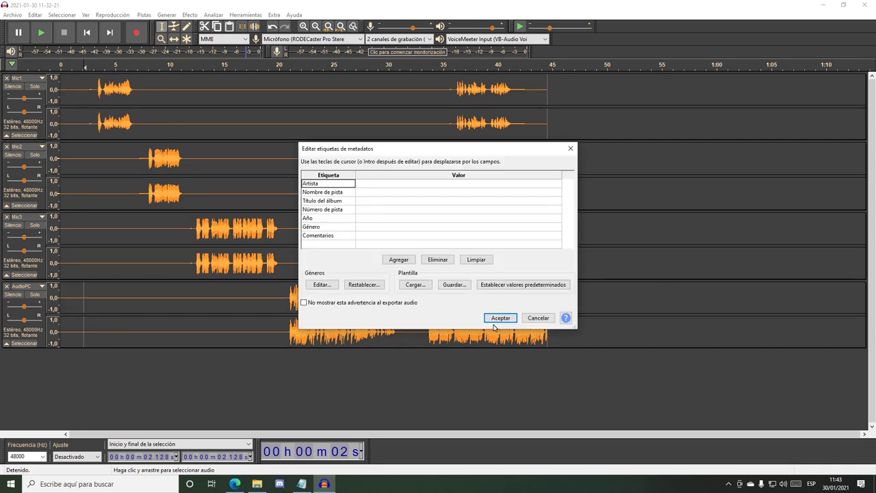
left_click(493, 322)
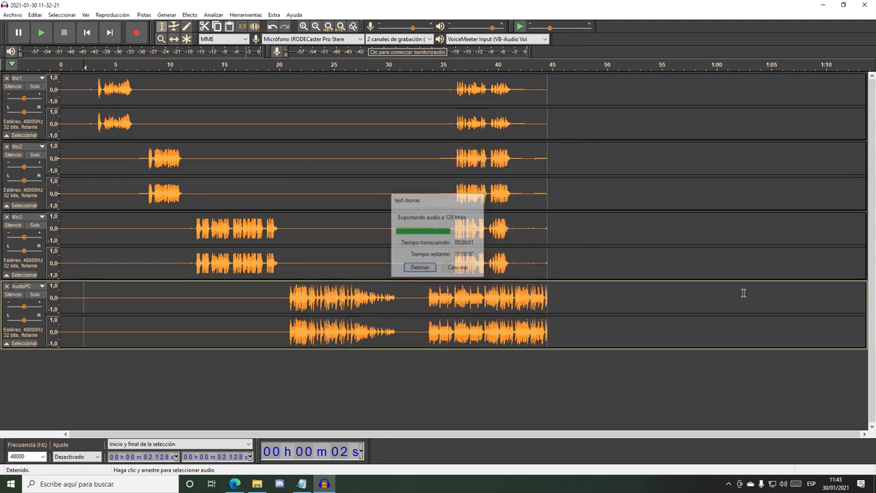